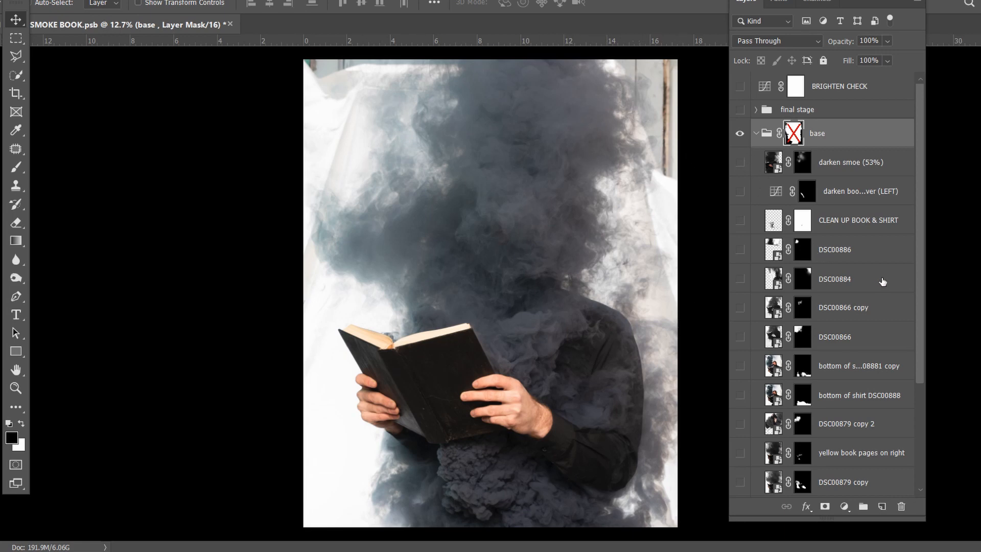
Enable the layer mask on the base group
drag(917, 275, 919, 383)
scroll(790, 184, up, 5)
shift+click(792, 134)
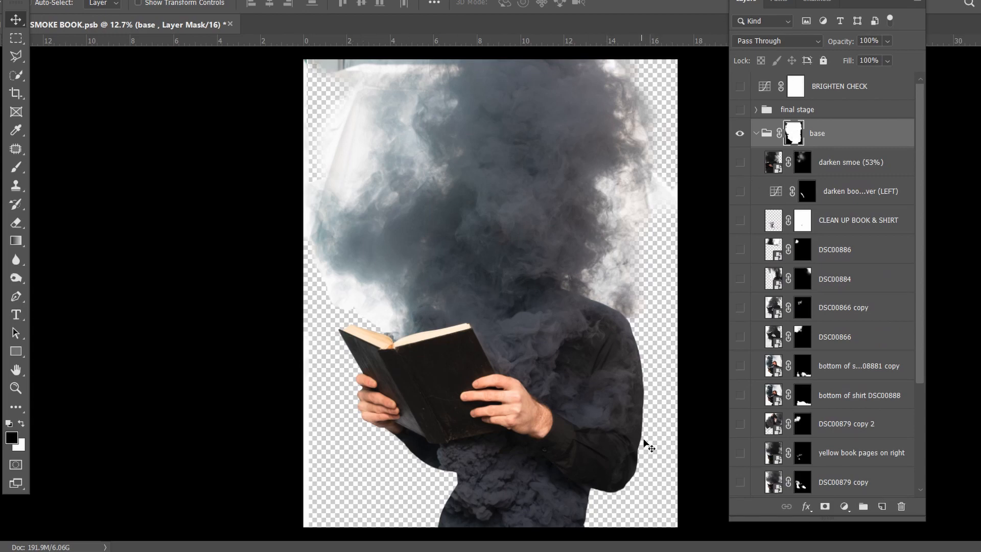
Examine the masked cutout edges along the sleeve, elbow and smoky lower torso up close
scroll(648, 446, up, 1)
scroll(648, 446, up, 3)
scroll(624, 355, down, 2)
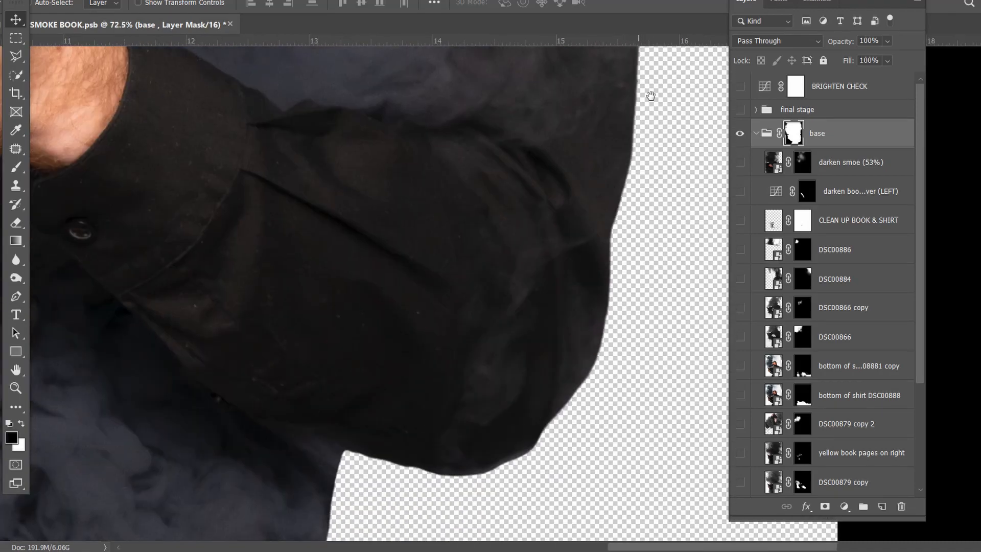
drag(391, 432, 561, 188)
drag(210, 312, 537, 298)
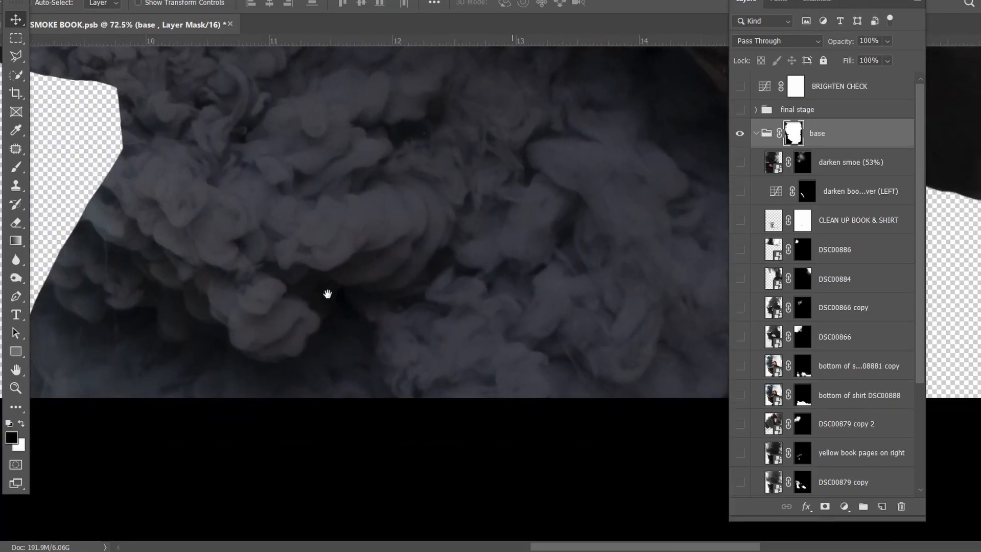
drag(278, 296, 413, 292)
scroll(412, 291, down, 4)
scroll(854, 350, down, 3)
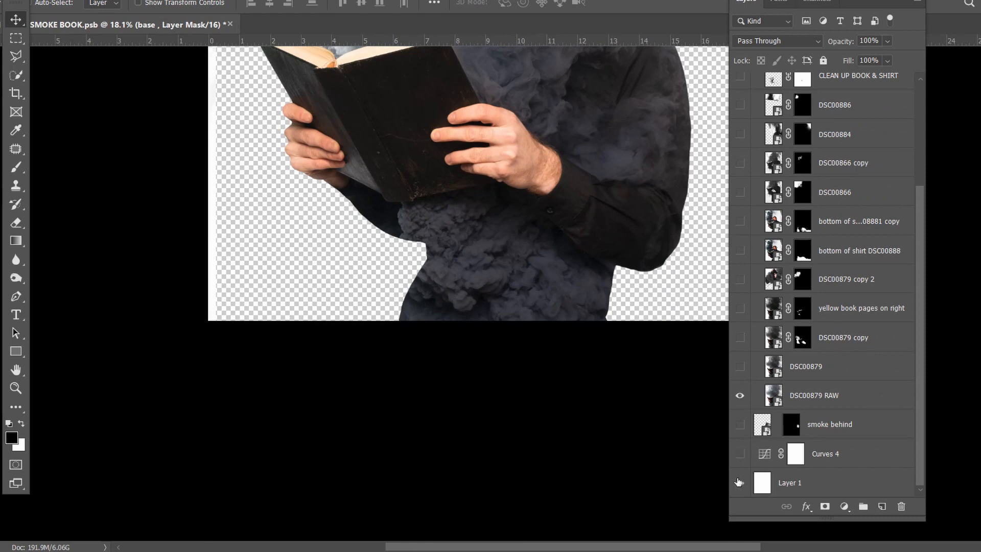
Show the white Layer 1 as the background behind the masked figure
click(738, 482)
drag(651, 370, 571, 235)
scroll(568, 256, down, 3)
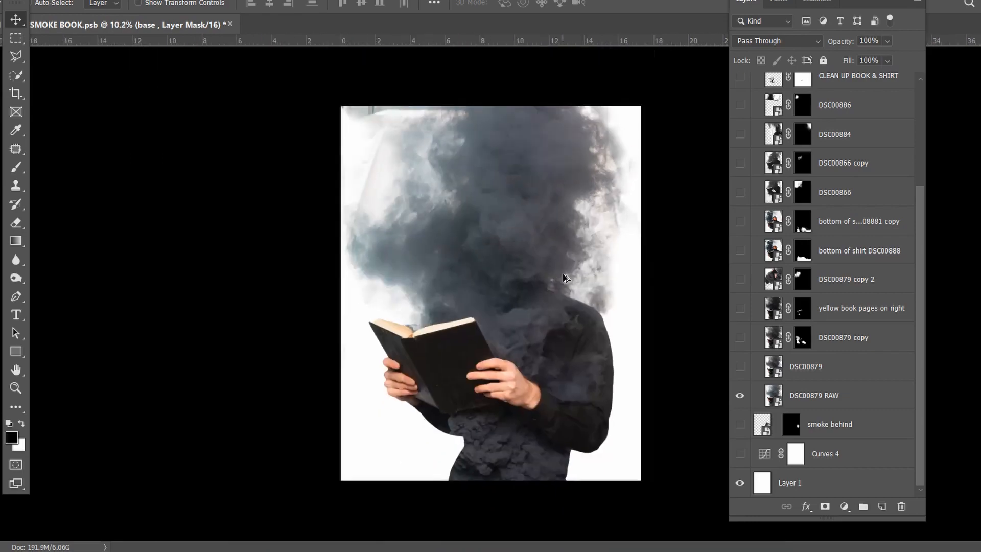
scroll(565, 276, up, 1)
scroll(786, 247, up, 3)
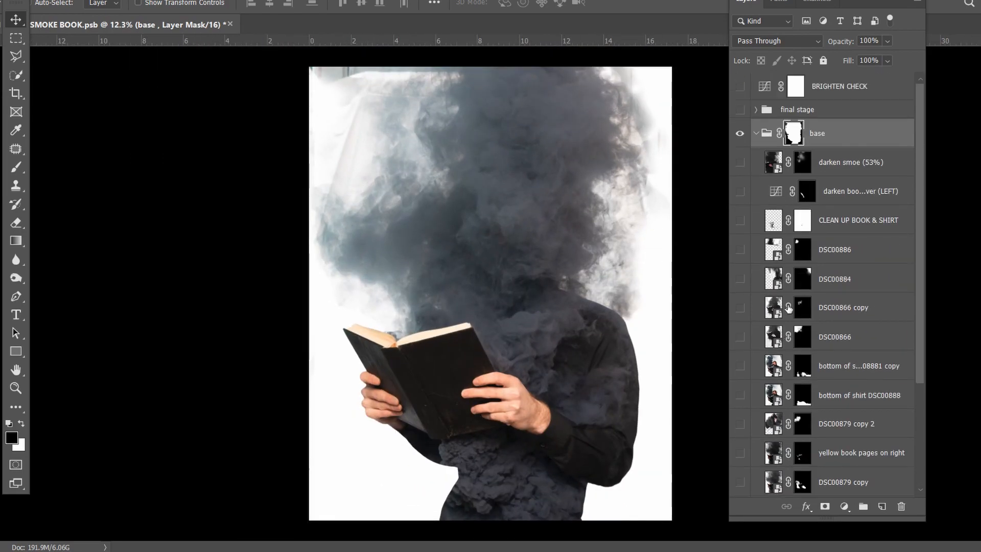
Compare the composite with the base group's layer mask disabled and enabled again
scroll(785, 246, down, 3)
scroll(786, 246, up, 3)
right_click(793, 134)
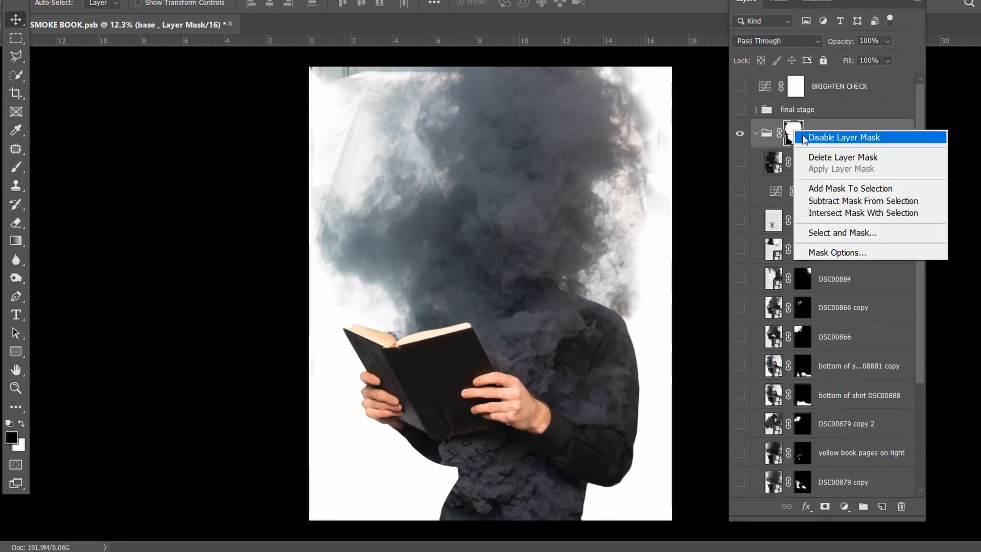
click(833, 136)
shift+click(794, 132)
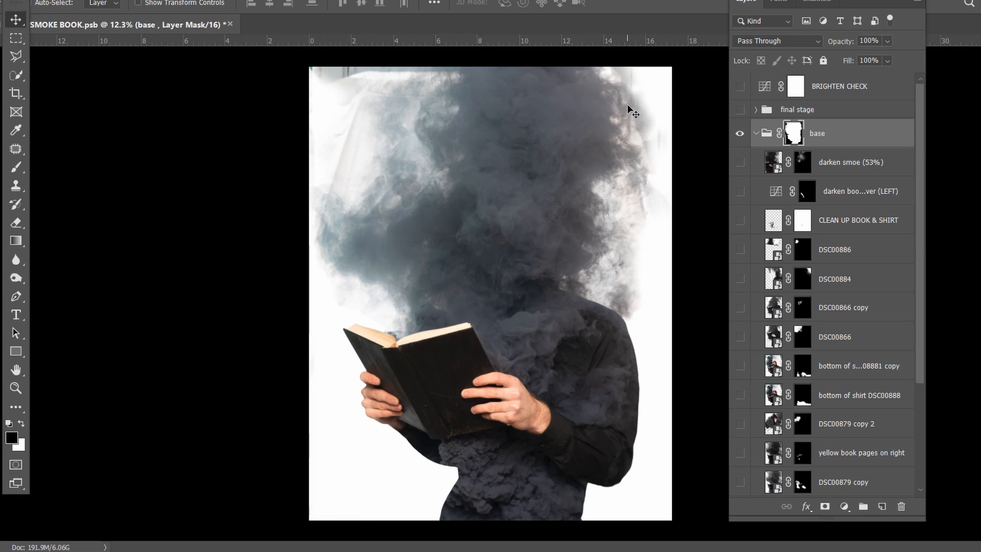
Make the DSC00879 layer above DSC00879 RAW visible and select it
scroll(776, 256, down, 5)
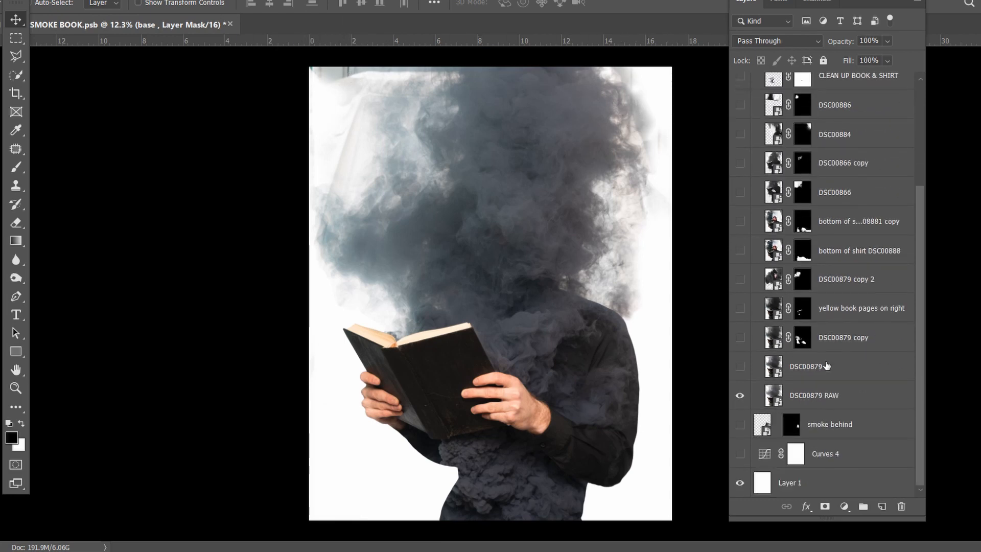
click(740, 367)
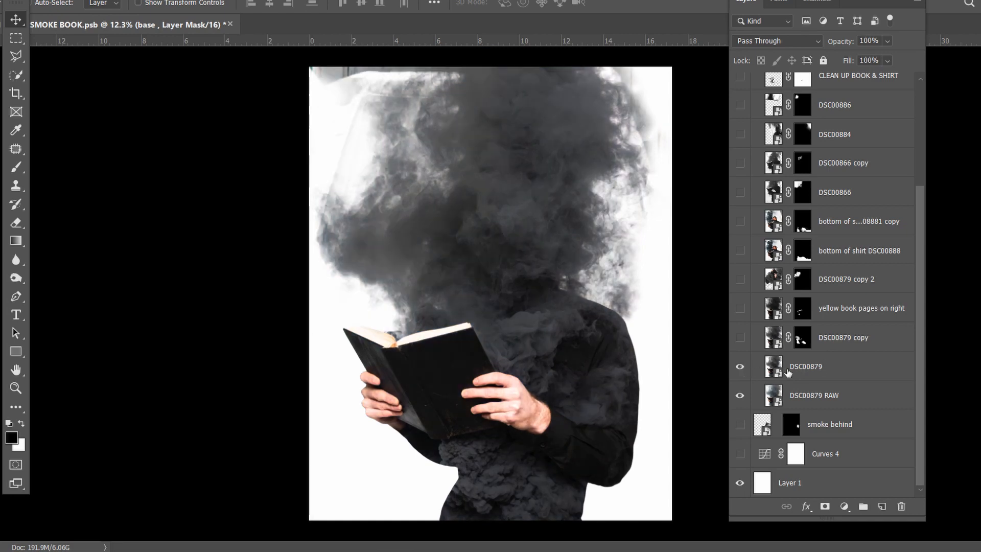
click(807, 368)
Compare the smoke and book with the DSC00879 layer hidden and shown over DSC00879 RAW
scroll(576, 380, up, 3)
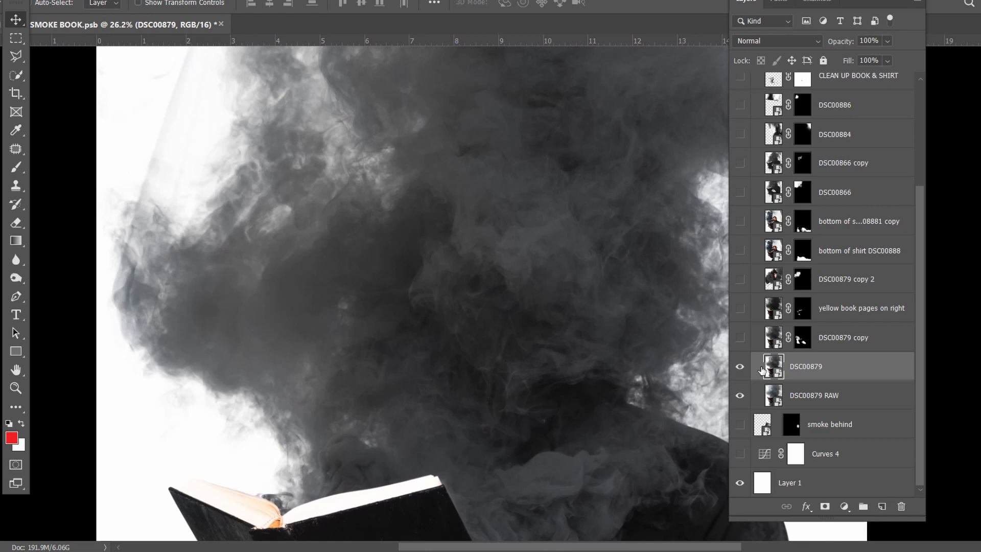
click(740, 367)
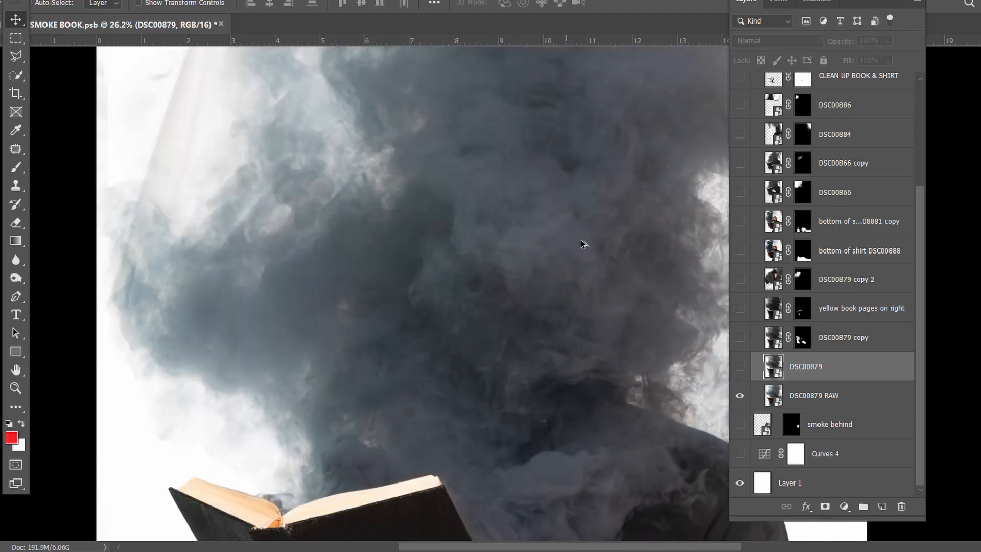
scroll(583, 243, up, 3)
drag(526, 241, 501, 156)
scroll(502, 155, down, 4)
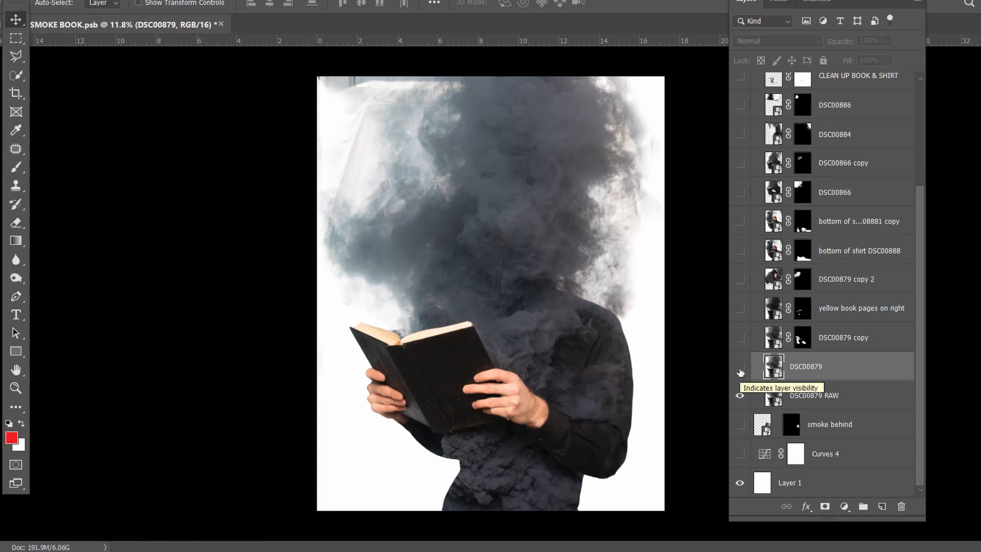
click(740, 367)
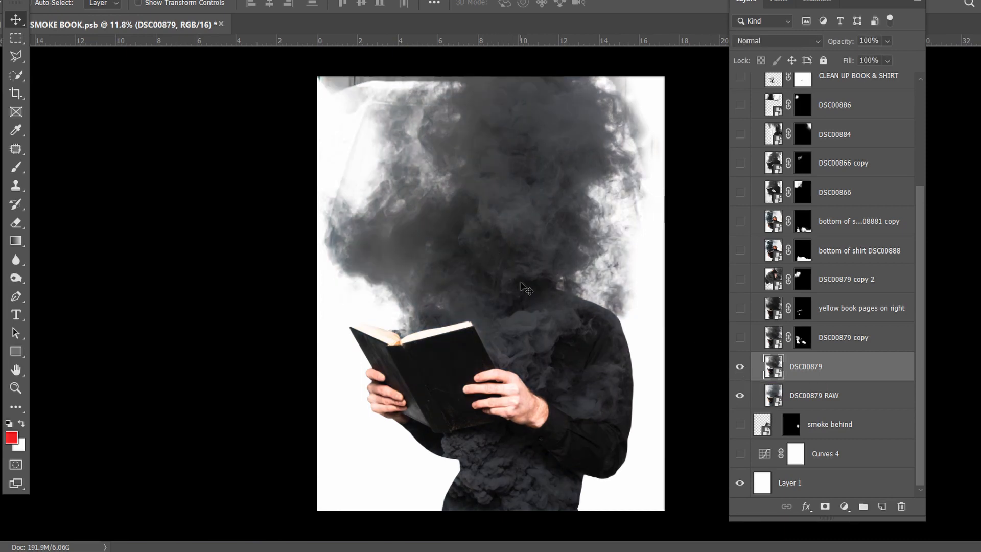
click(740, 366)
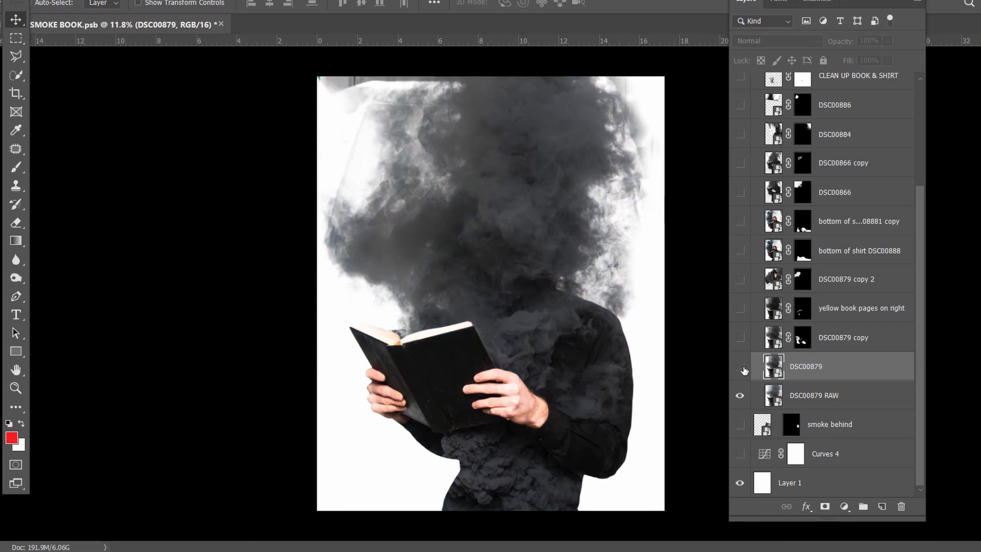
click(742, 367)
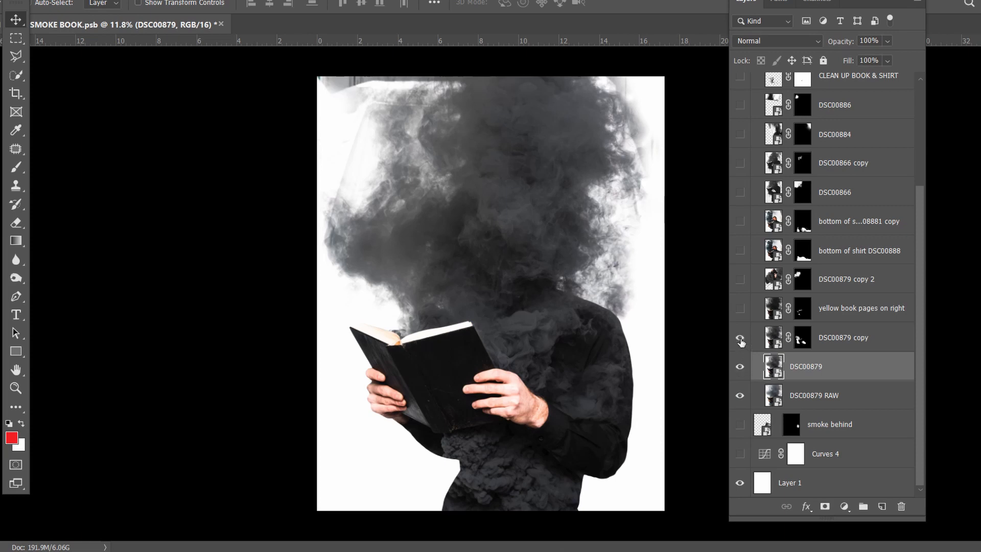
scroll(825, 327, up, 3)
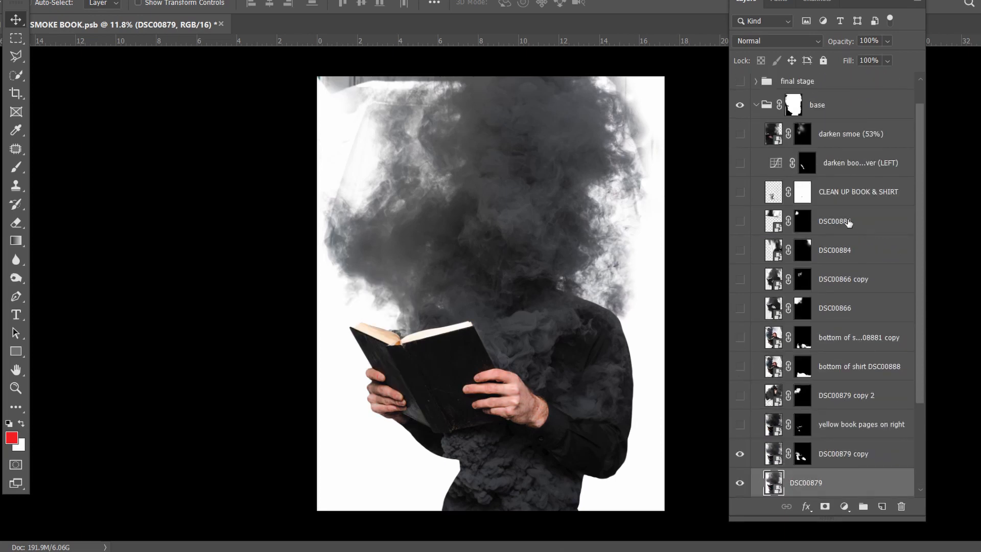
scroll(817, 294, down, 1)
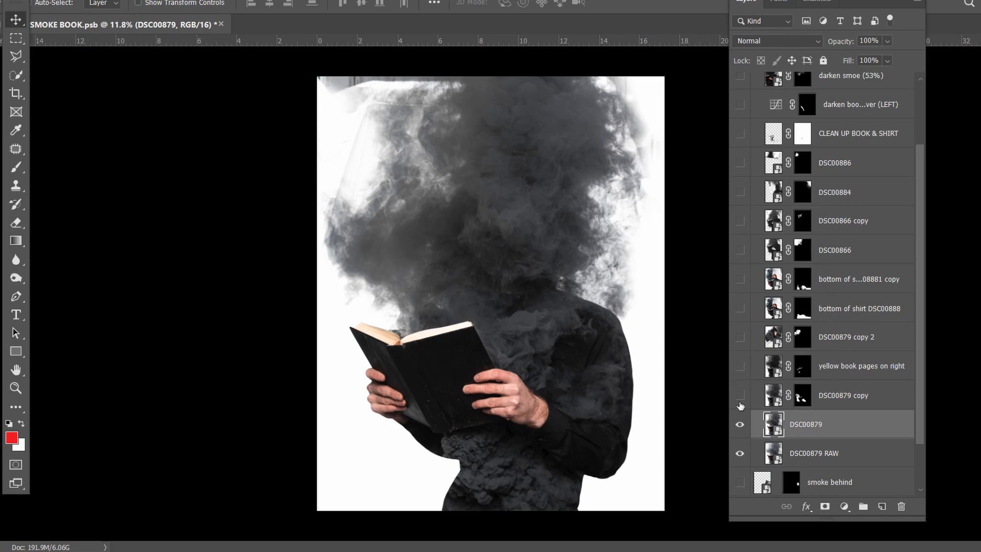
scroll(803, 426, down, 2)
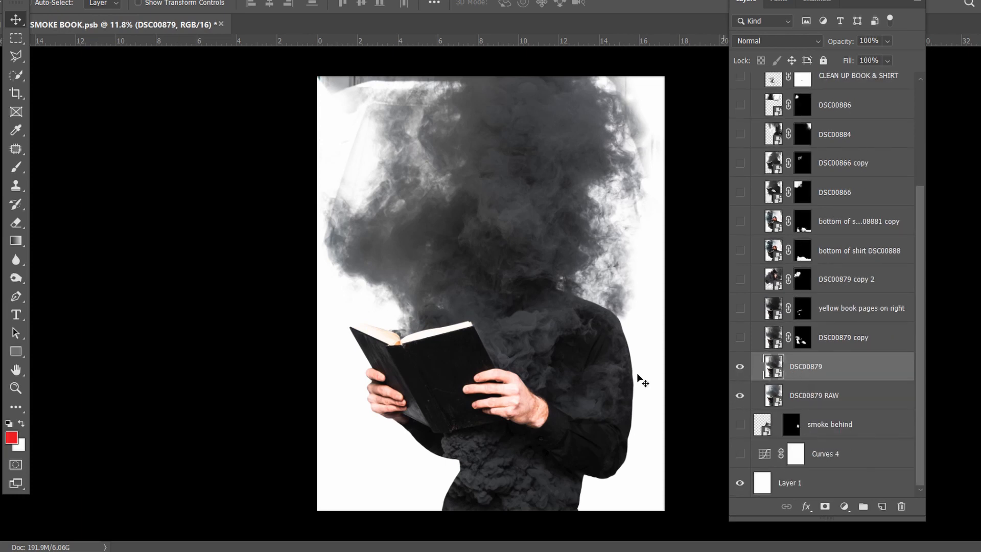
Open the DSC00879 smart object's Camera Raw settings and examine the smoke around the book and torso
scroll(637, 379, up, 3)
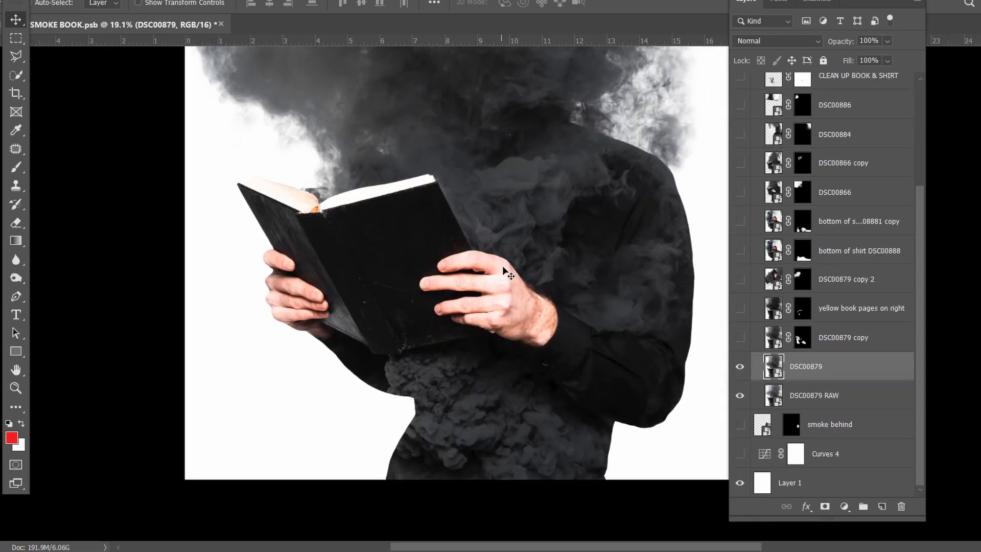
drag(539, 283, 497, 310)
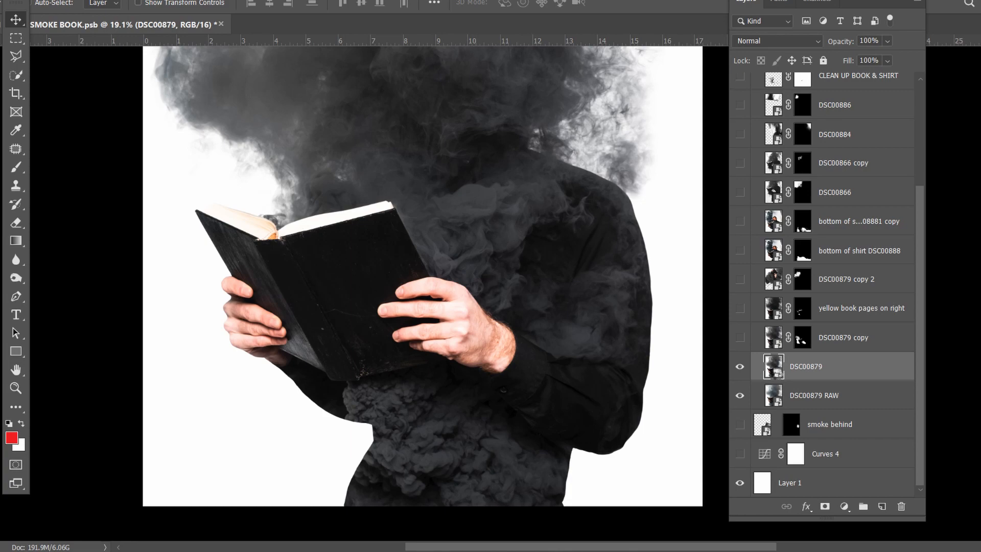
double_click(837, 369)
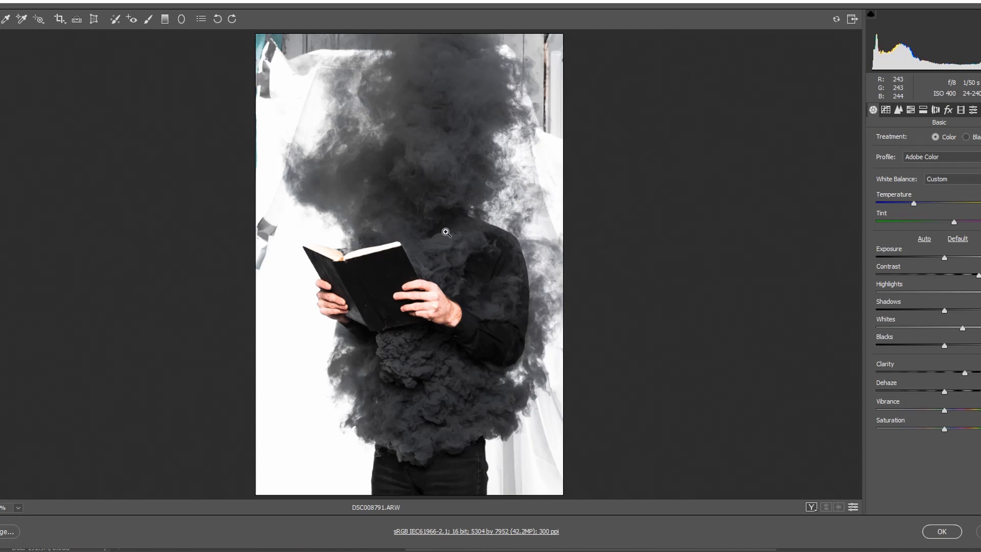
click(500, 236)
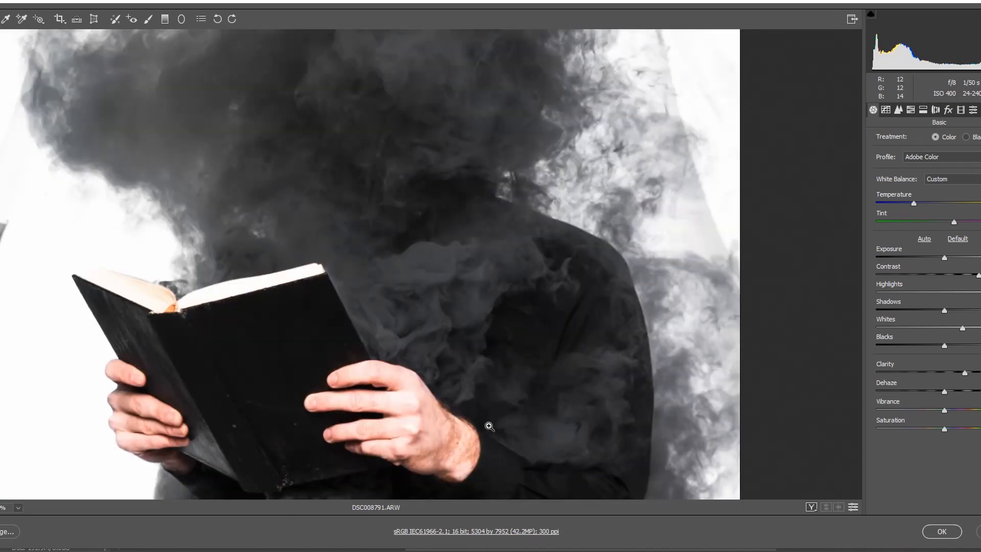
drag(436, 411, 435, 164)
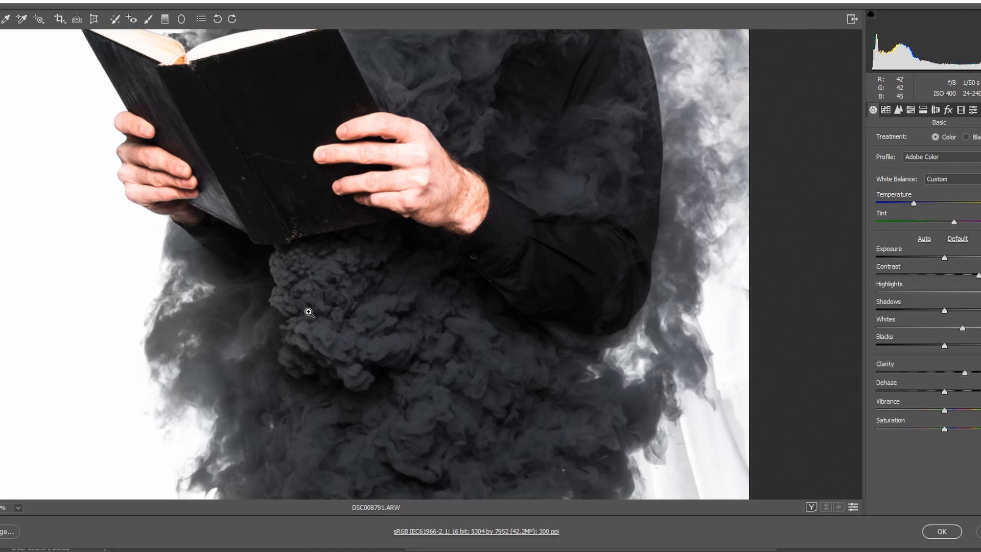
Check the smart object option in Camera Raw's Workflow Options, and leave both dialogs without changes
click(510, 532)
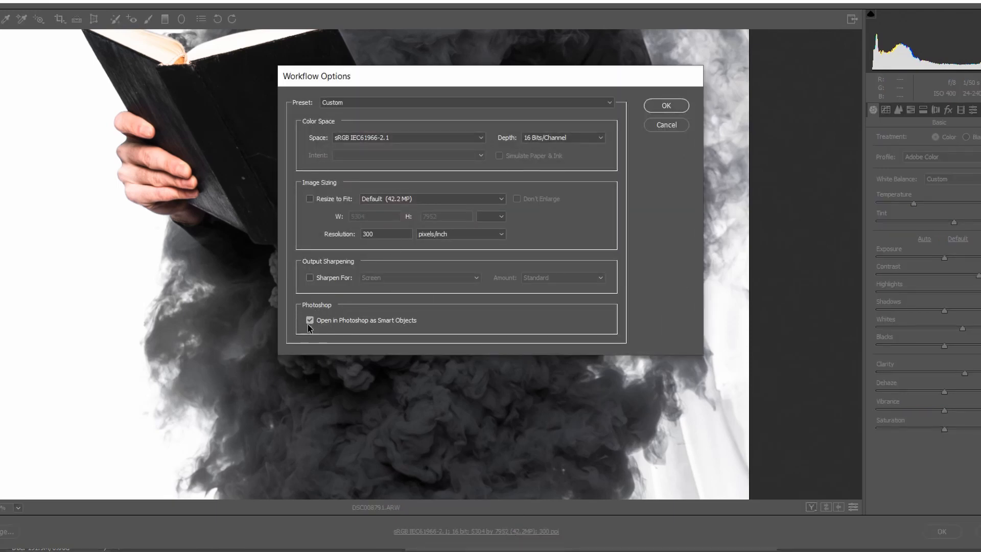
click(669, 126)
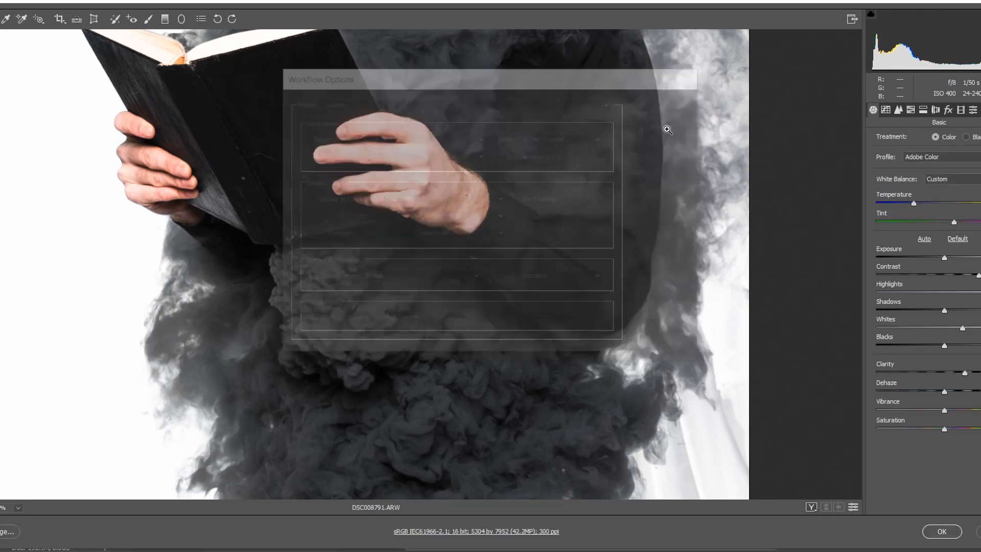
click(513, 163)
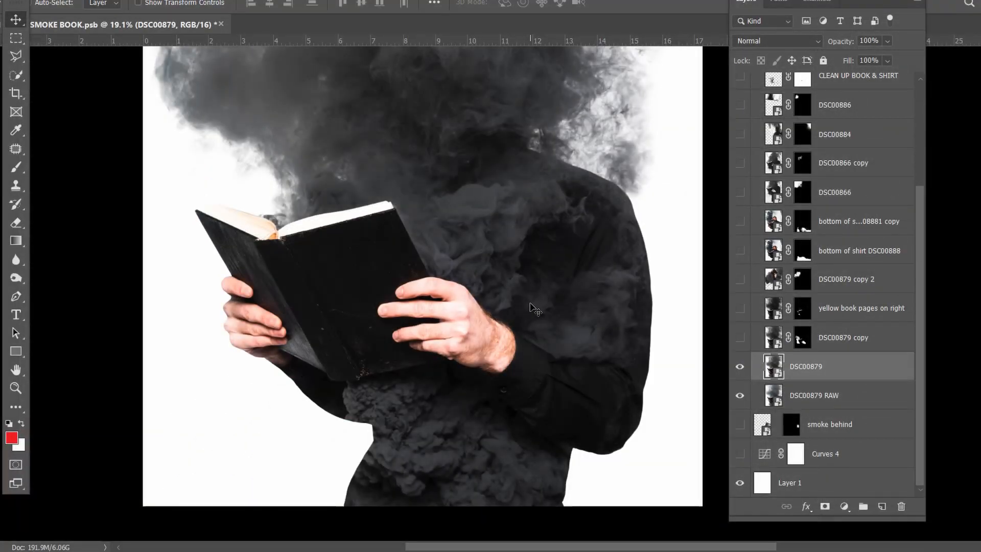
click(828, 344)
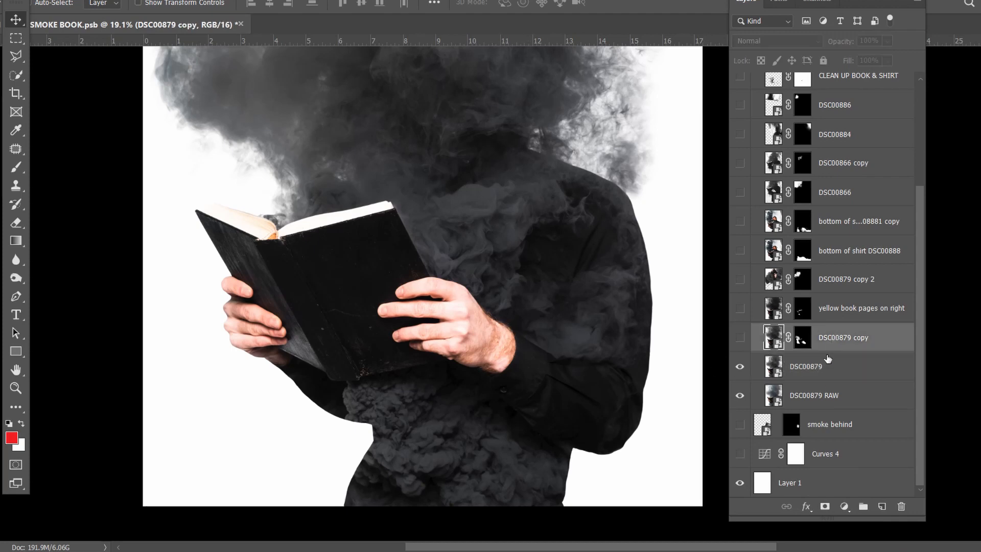
click(802, 374)
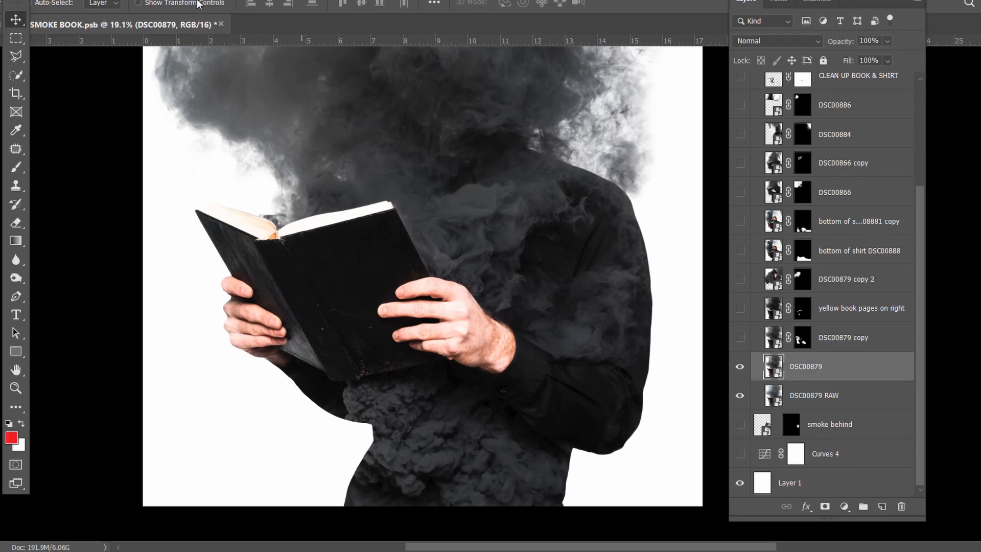
click(33, 1)
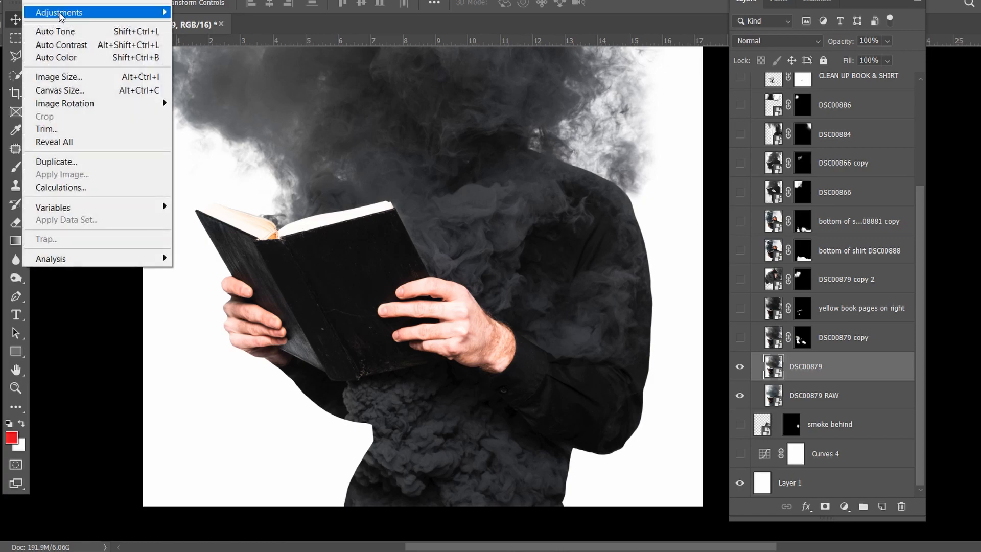
click(400, 2)
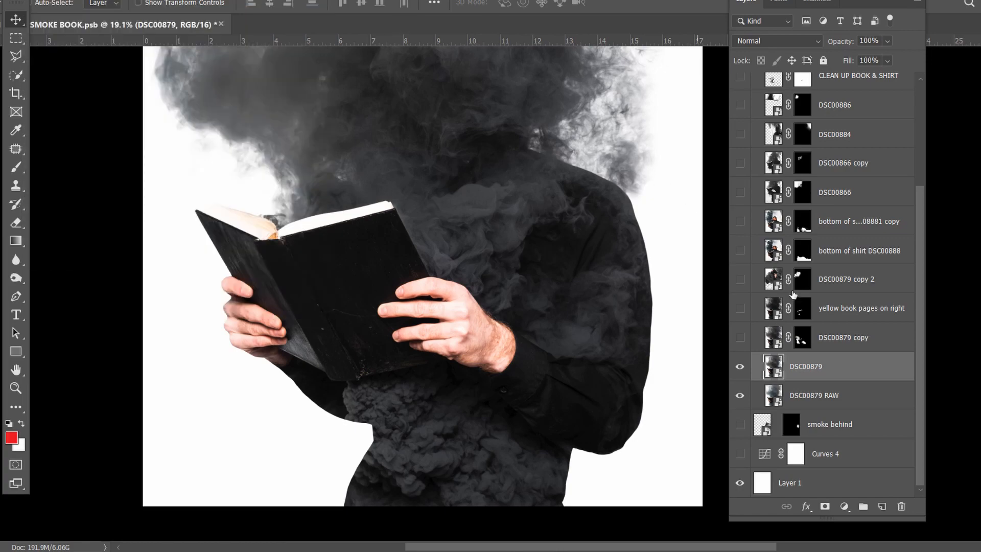
click(839, 337)
click(816, 366)
Examine the smoke and shirt detail around the book and the hand on the DSC00879 layer
scroll(795, 356, up, 5)
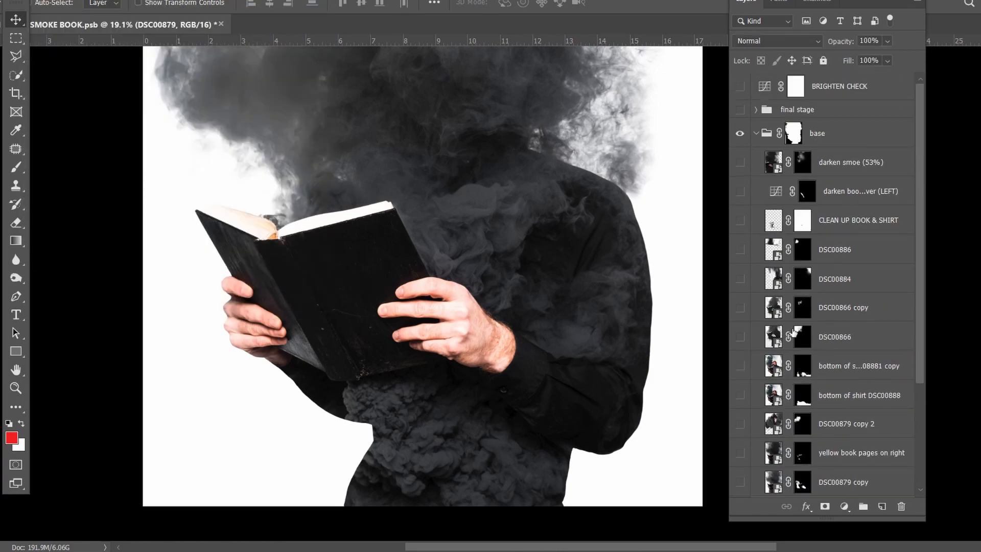
scroll(793, 332, down, 5)
scroll(470, 235, up, 6)
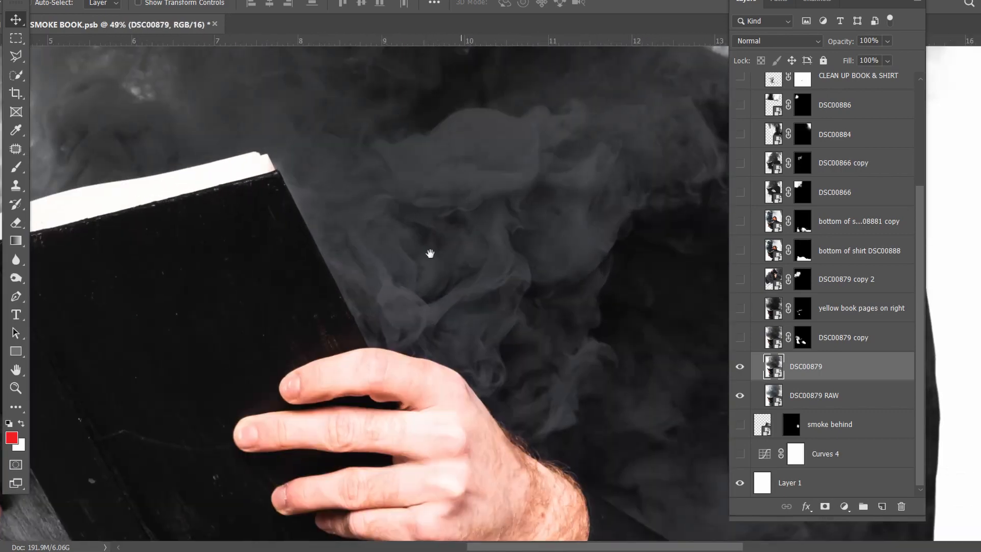
scroll(437, 184, down, 4)
scroll(436, 192, down, 3)
scroll(516, 197, up, 6)
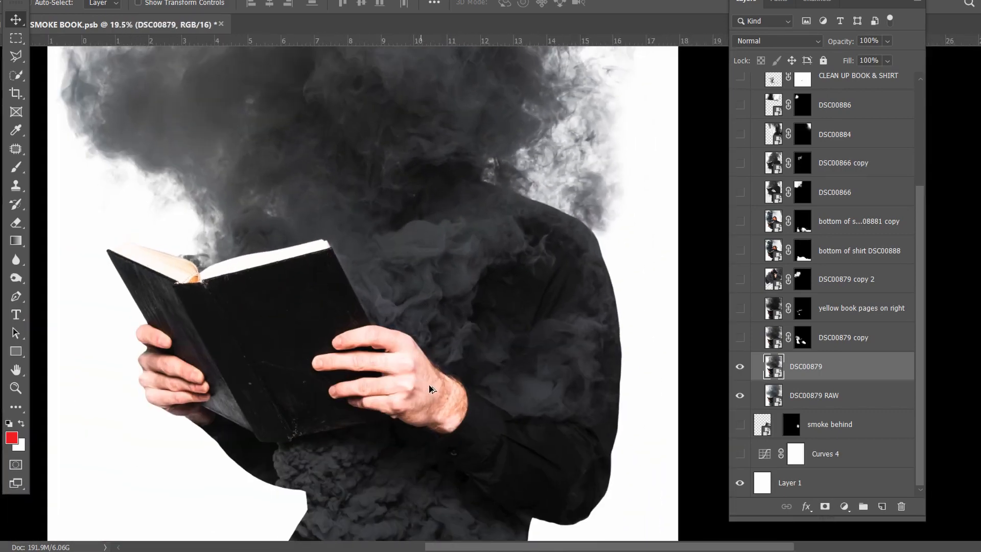
scroll(516, 196, down, 7)
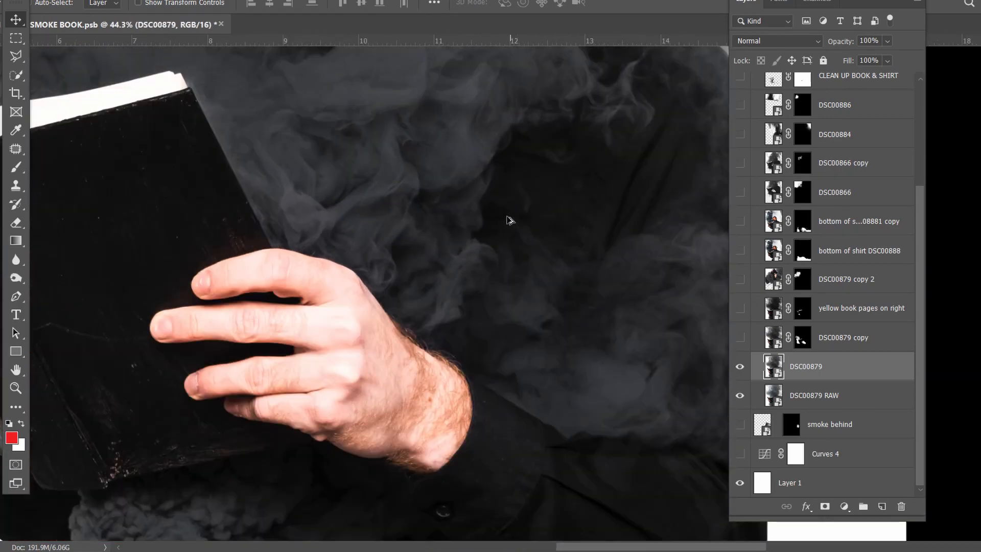
Show the DSC00879 copy layer over DSC00879
scroll(554, 416, up, 7)
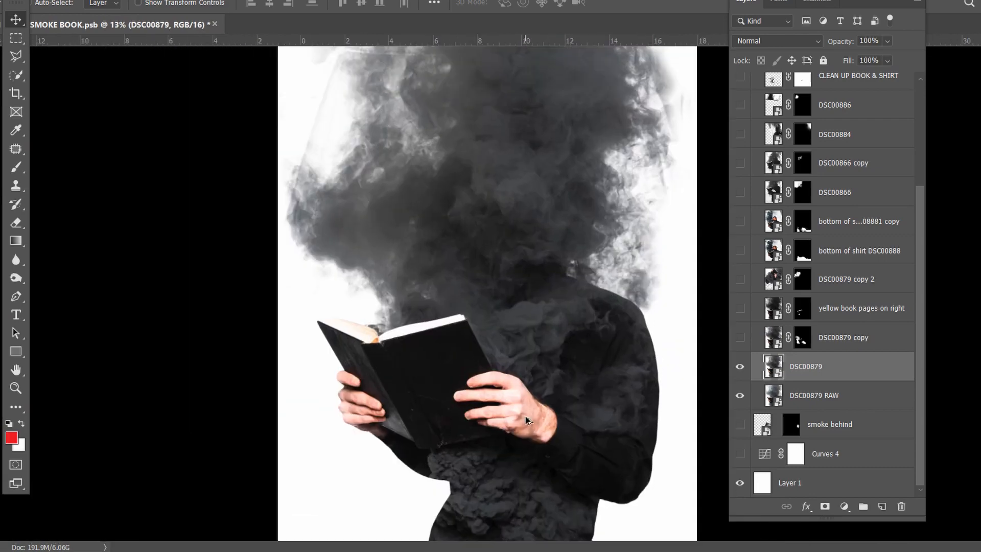
scroll(526, 418, down, 8)
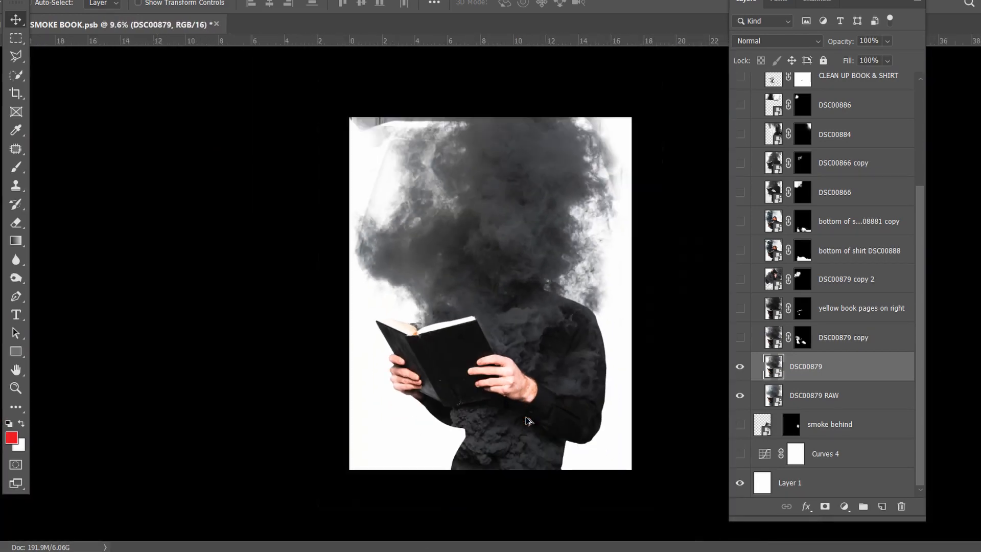
scroll(821, 336, up, 5)
scroll(832, 335, down, 5)
scroll(500, 397, up, 1)
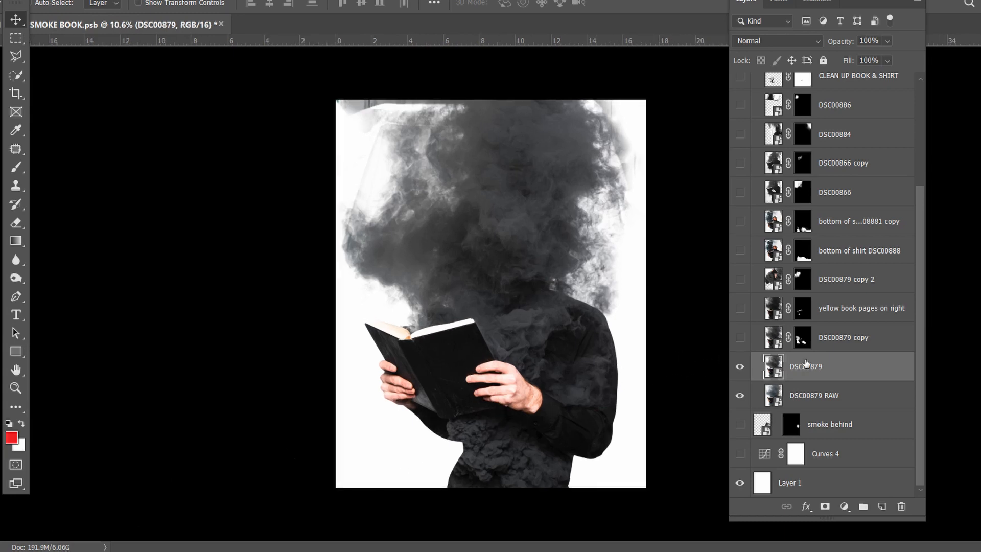
click(740, 338)
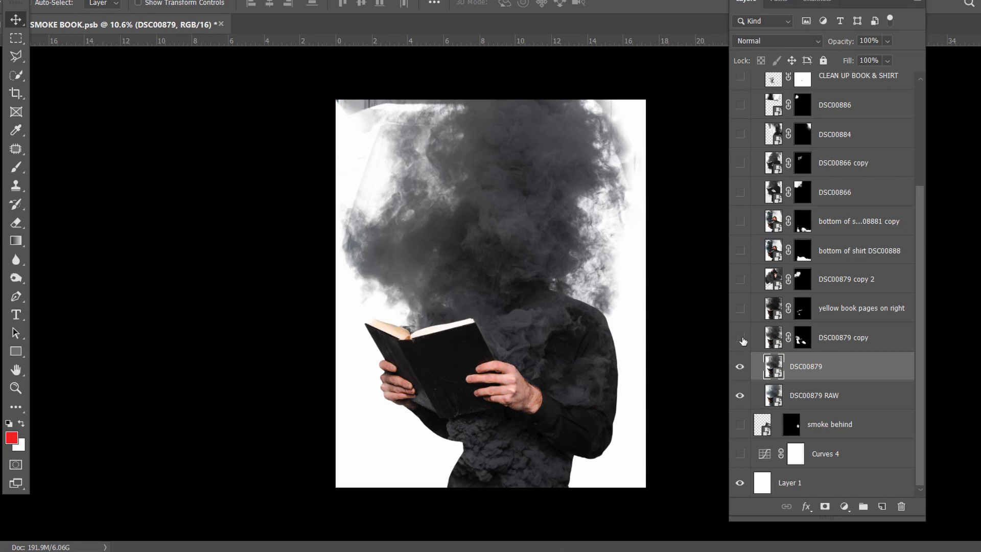
click(740, 338)
Show the yellow book pages on right and DSC00879 copy 2 layers
click(841, 341)
click(837, 308)
click(827, 279)
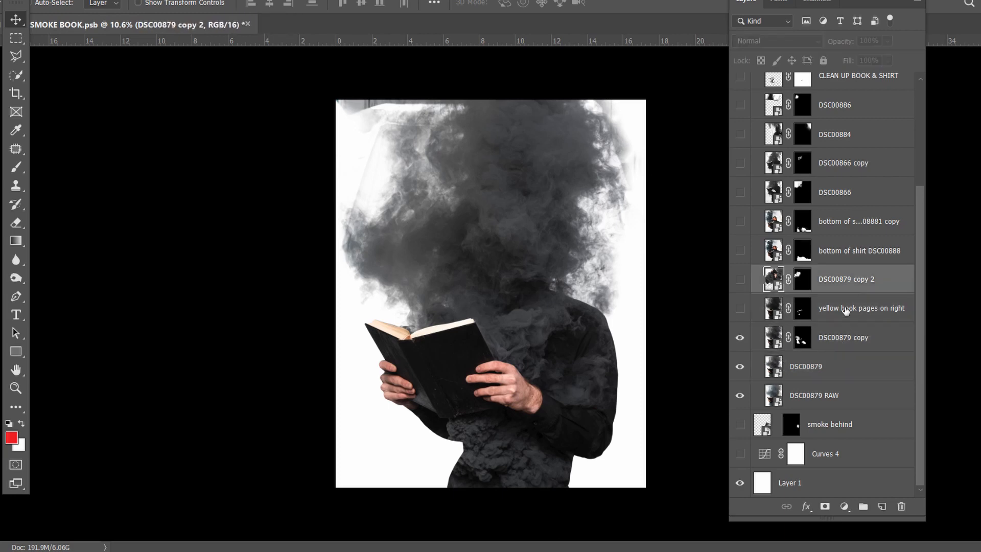
click(823, 308)
click(740, 310)
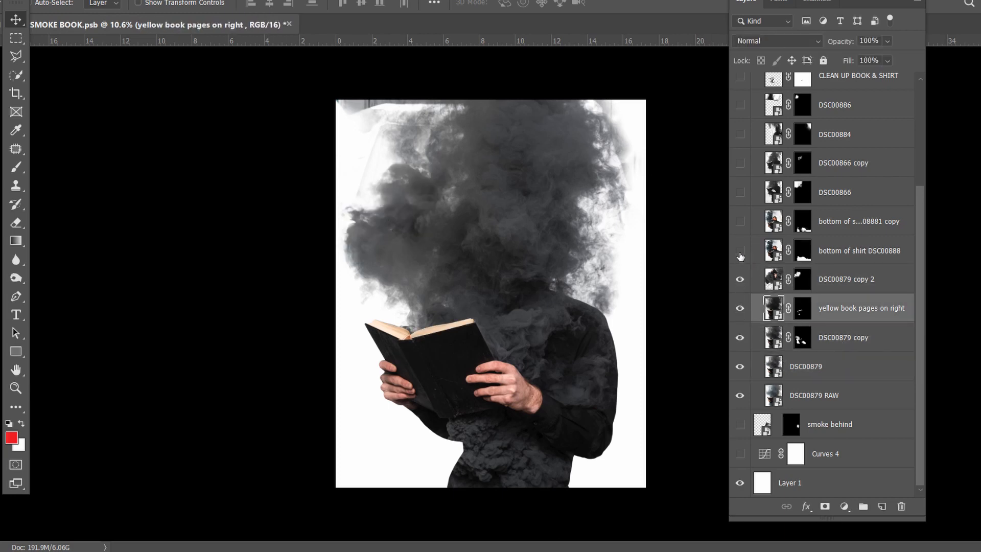
Show the bottom of shirt DSC00888 layer and check the shirt area below the book
click(740, 254)
click(740, 254)
scroll(516, 440, up, 5)
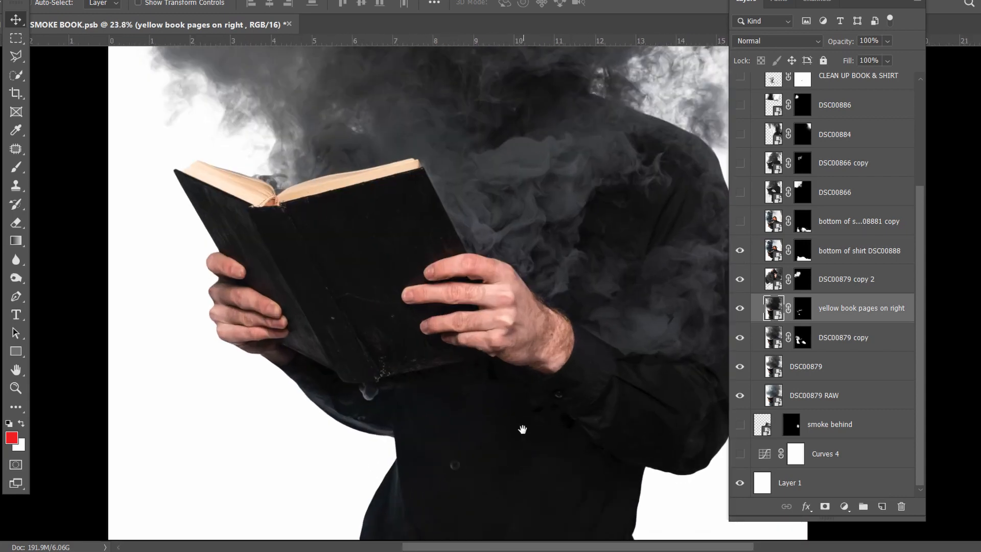
drag(522, 431, 484, 341)
Disable the layer mask on bottom of shirt DSC00888 and examine the full unmasked photo
click(803, 256)
right_click(803, 255)
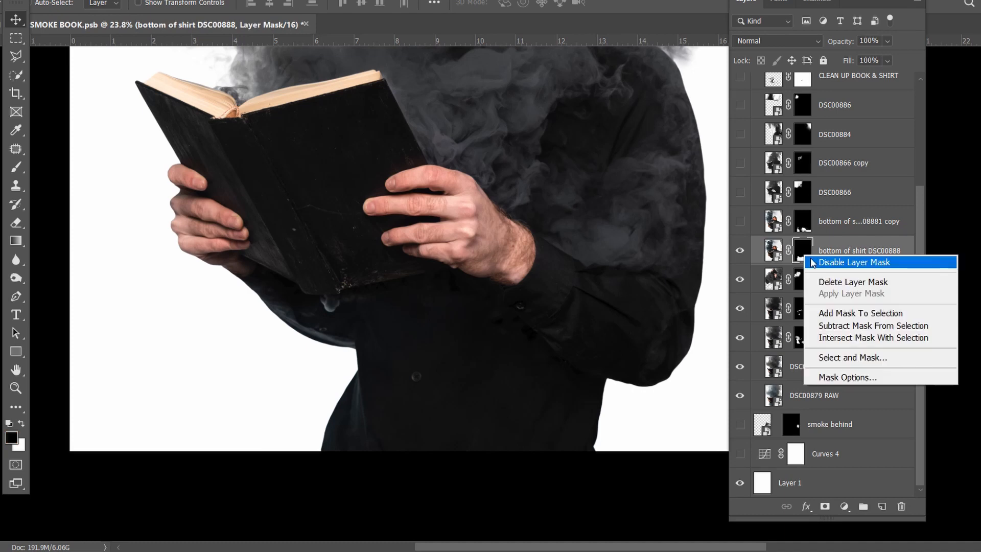
click(811, 260)
scroll(458, 356, down, 5)
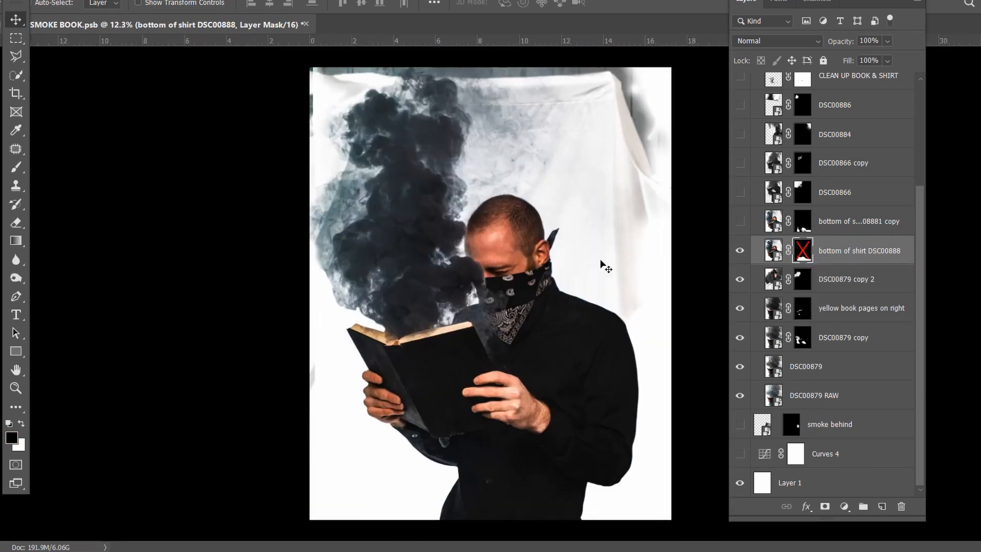
scroll(559, 304, up, 2)
scroll(560, 304, down, 1)
scroll(403, 217, up, 3)
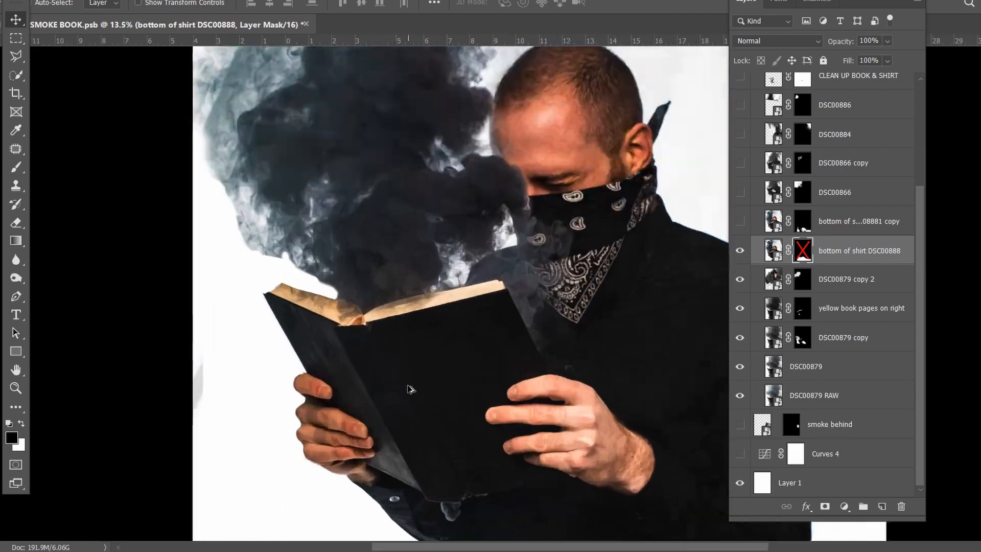
scroll(557, 227, down, 2)
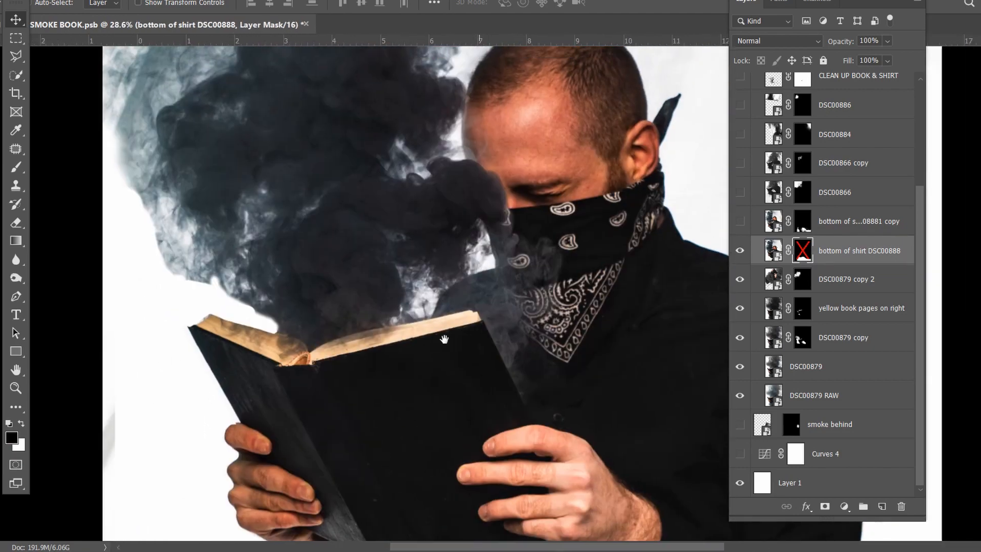
scroll(560, 230, down, 1)
scroll(542, 255, up, 1)
scroll(531, 286, down, 1)
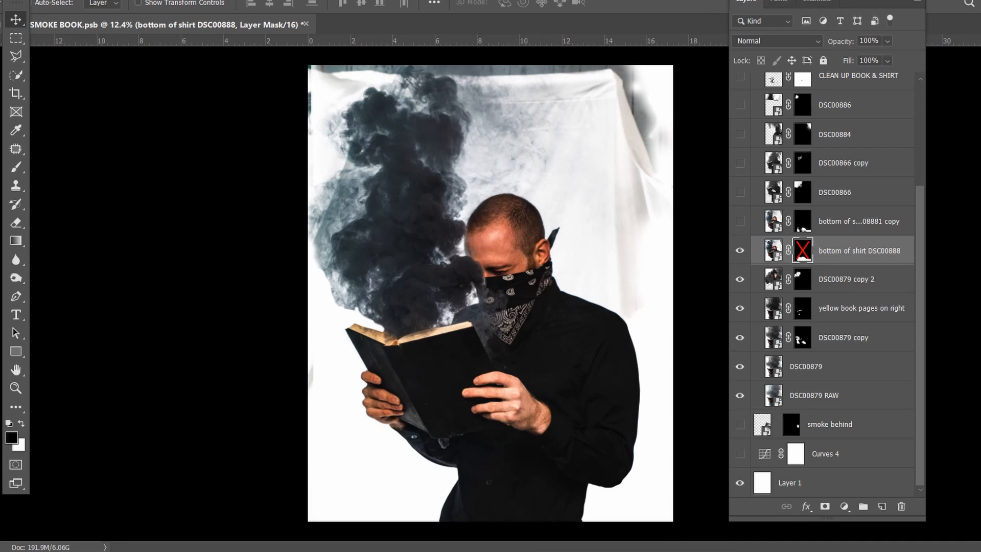
Move the layer list clear of the canvas and re-enable the bottom of shirt DSC00888 mask
drag(759, 0, 742, 3)
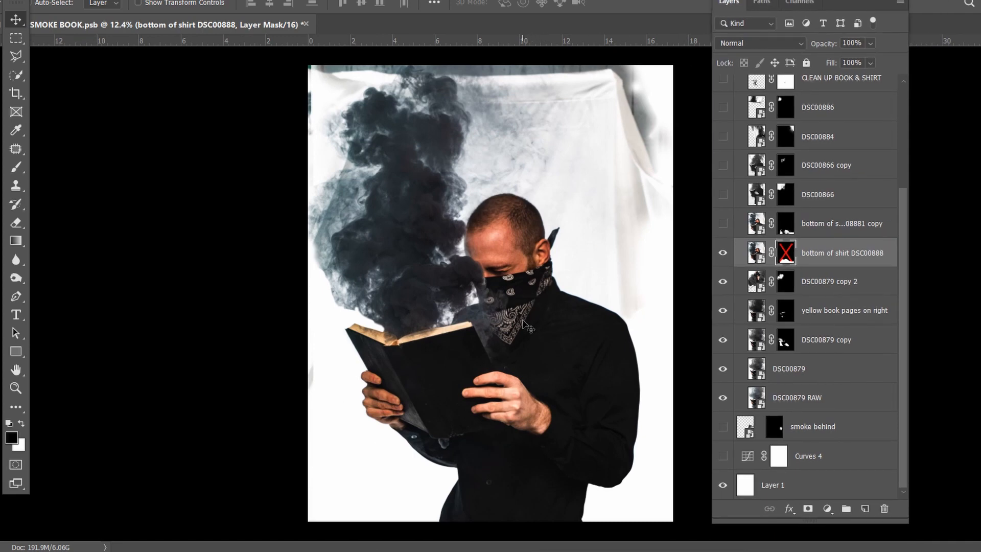
scroll(526, 325, up, 1)
shift+click(787, 252)
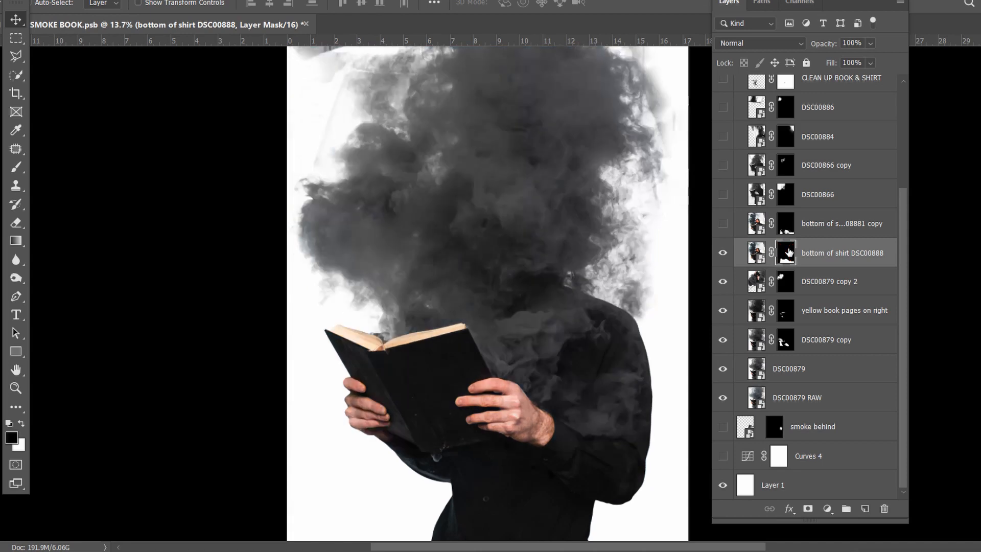
Compare the shirt and hands with the bottom of shirt DSC00888 mask disabled and enabled
scroll(531, 454, up, 4)
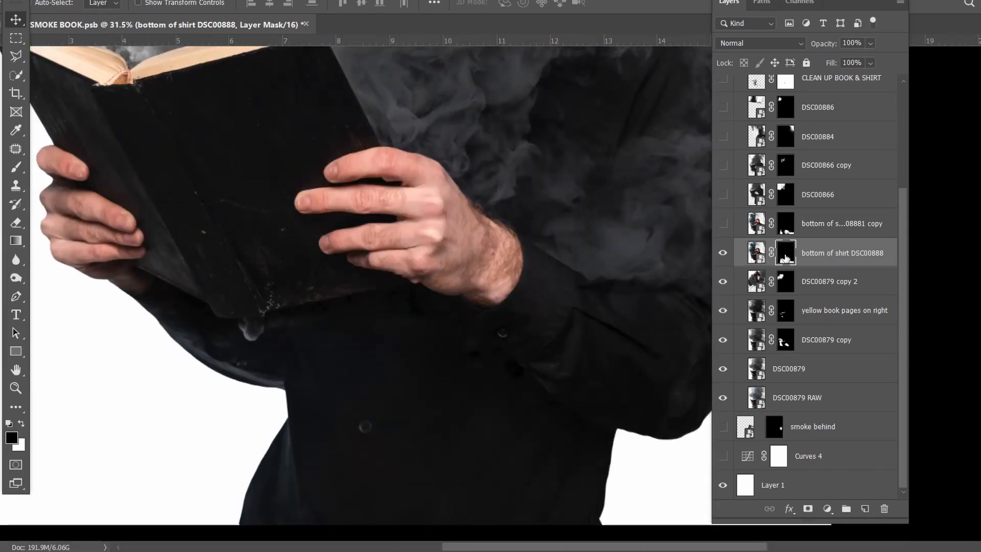
right_click(785, 258)
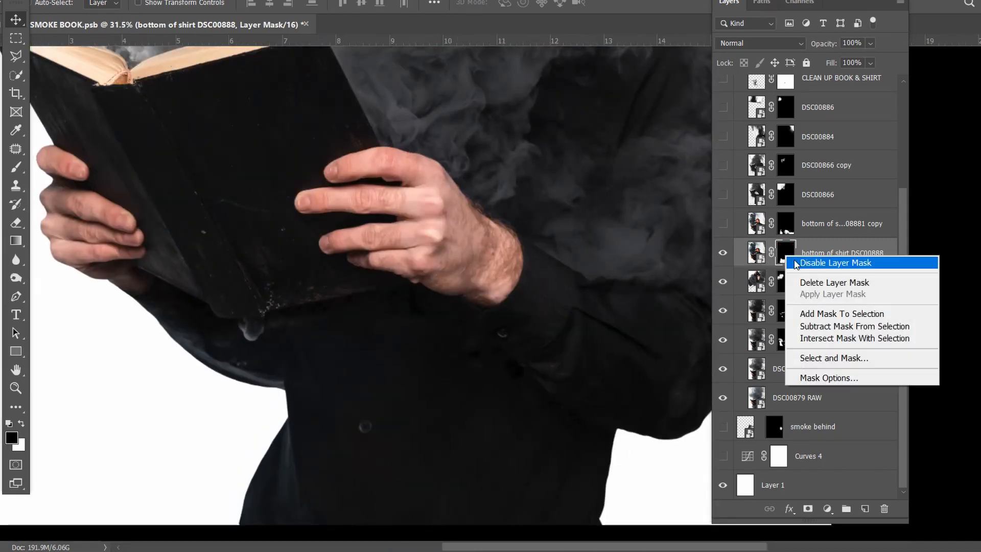
click(830, 262)
shift+click(788, 260)
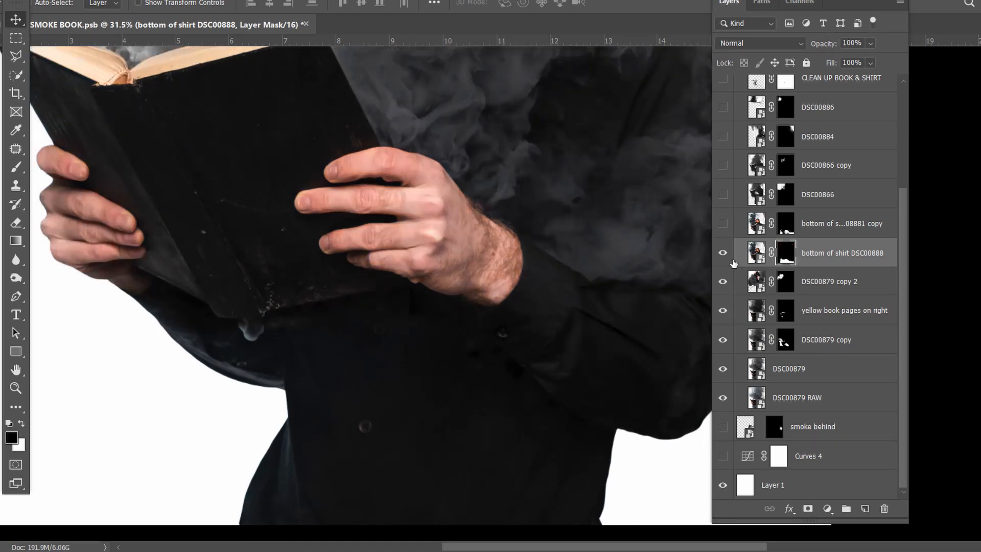
right_click(784, 258)
click(829, 261)
shift+click(790, 258)
Compare the lower shirt with the bottom of shirt DSC00888 layer hidden and shown, and examine its edge and the whole composite
drag(586, 376, 526, 267)
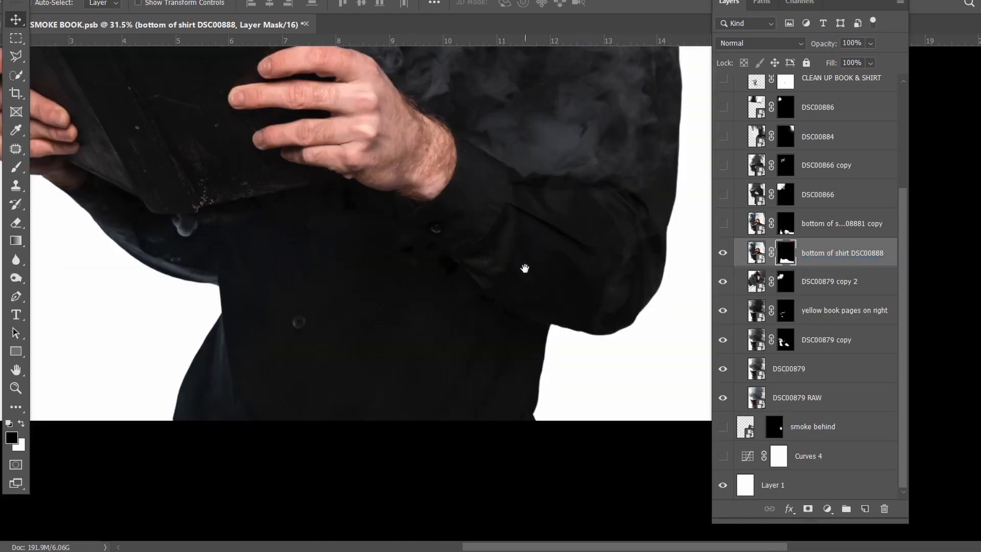
click(723, 256)
click(723, 255)
scroll(324, 284, up, 3)
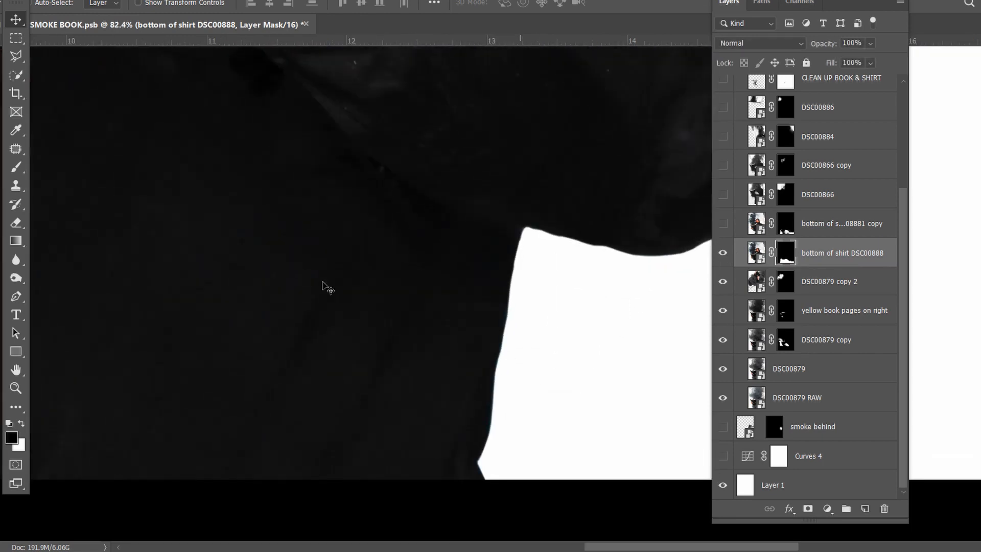
scroll(504, 291, down, 6)
scroll(504, 296, down, 2)
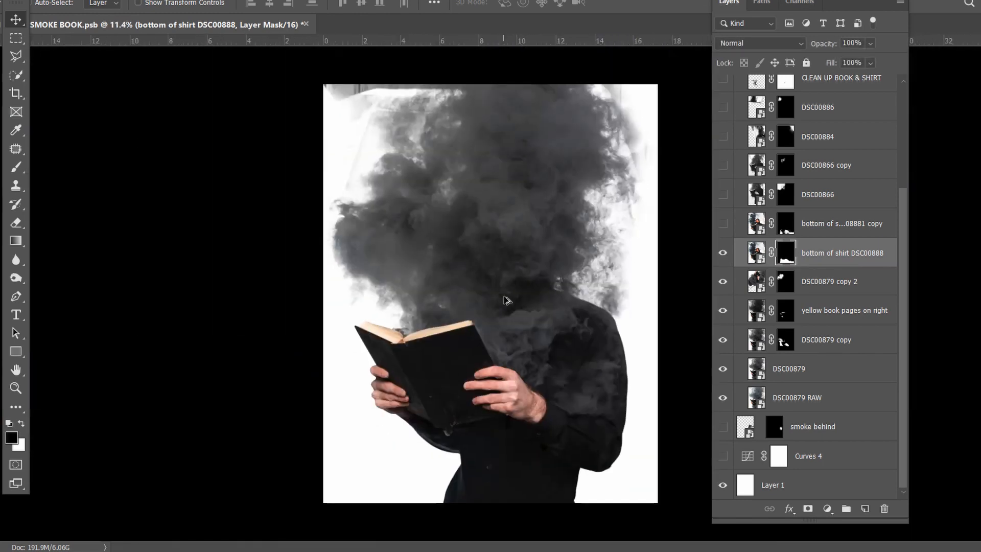
scroll(496, 362, up, 1)
scroll(517, 438, down, 1)
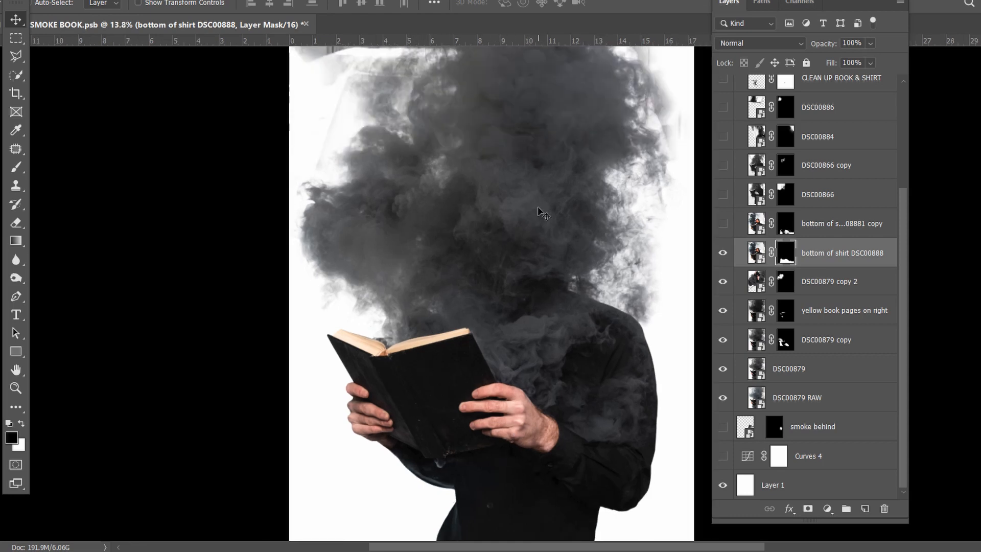
scroll(480, 281, down, 1)
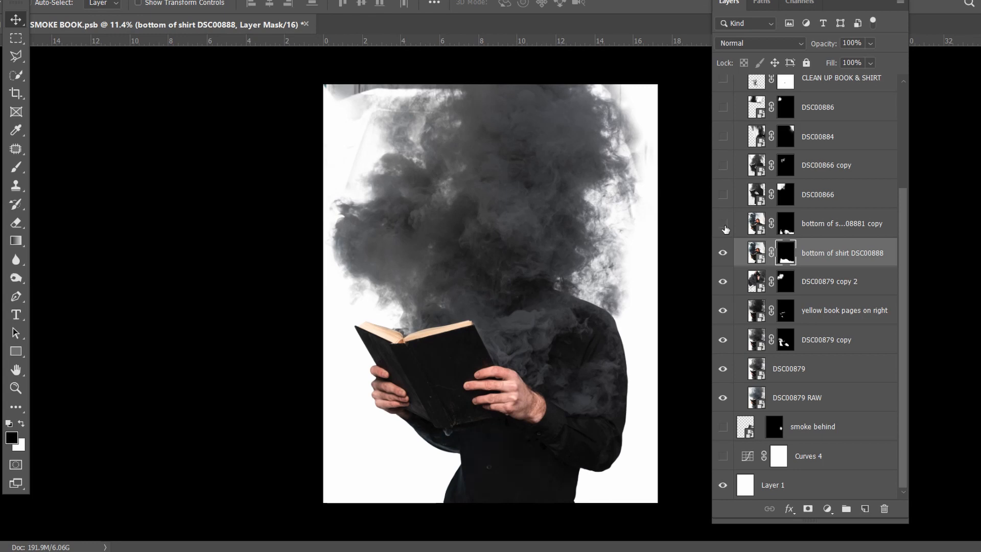
Show the bottom of shirt DSC008881 copy layer, view it in isolation, and restore the other layers' visibility
click(723, 224)
click(747, 230)
alt+click(722, 225)
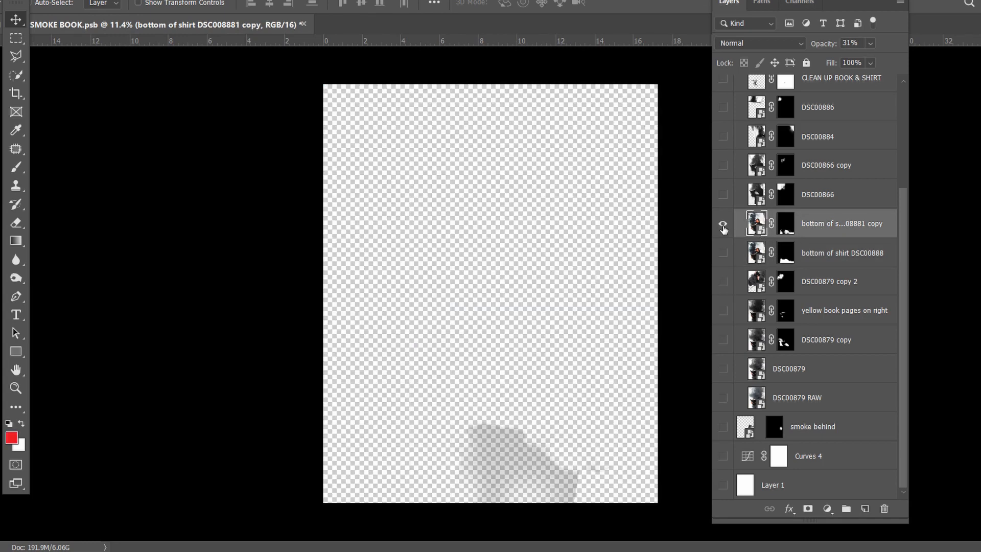
alt+click(723, 224)
Compare the dark shirt front and buttons with the bottom of shirt DSC008881 copy mask disabled and enabled
scroll(520, 483, up, 6)
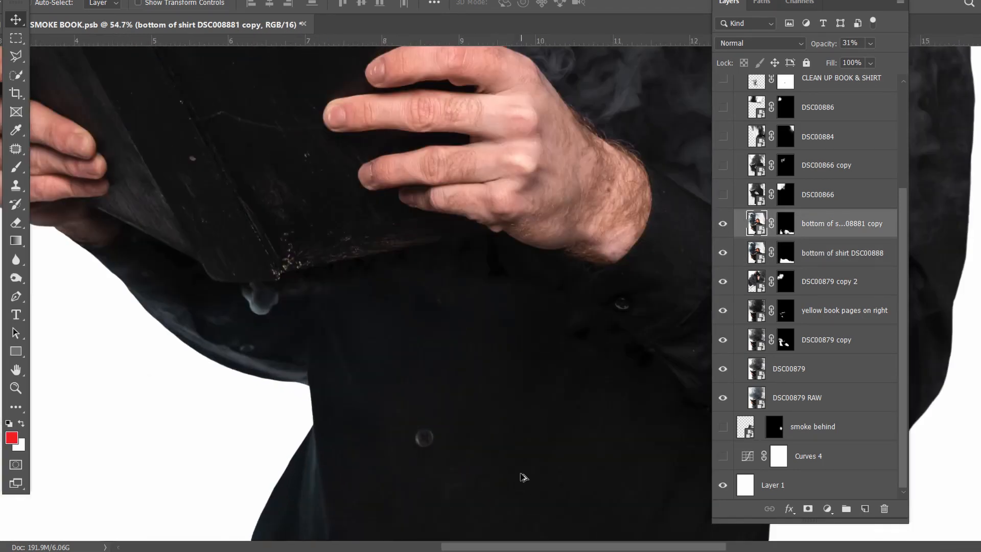
right_click(789, 227)
click(810, 225)
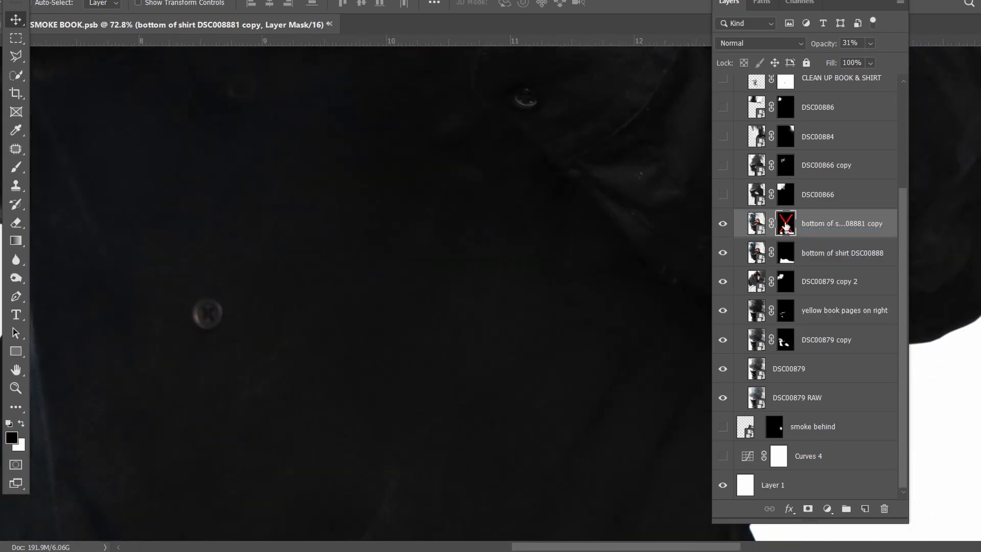
right_click(788, 228)
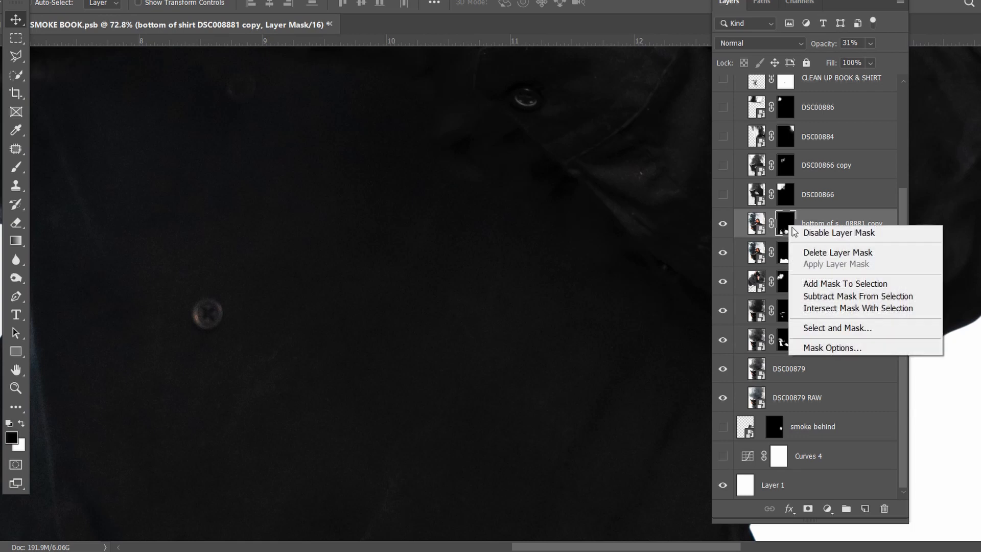
click(795, 232)
shift+click(787, 225)
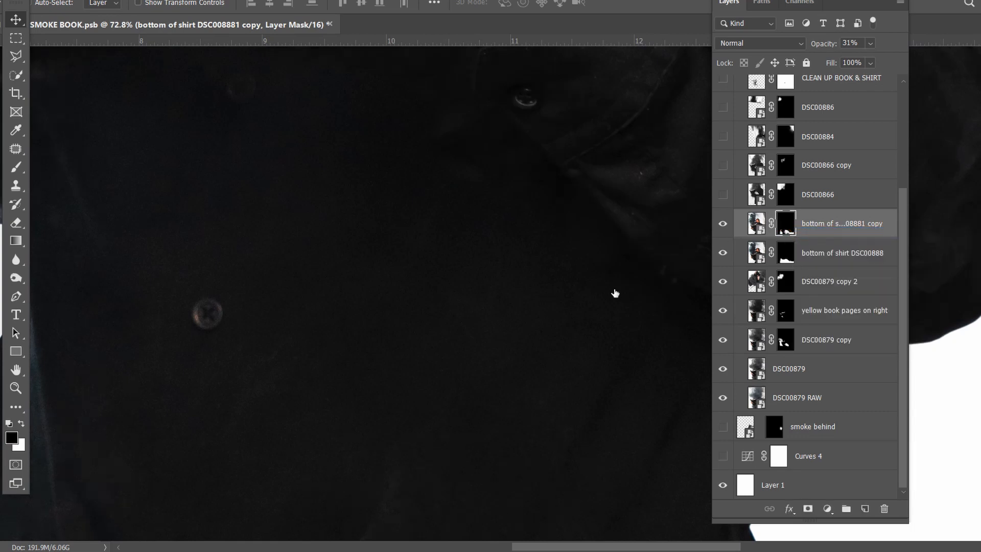
Show the DSC00866 and DSC00866 copy smoke layers
scroll(501, 318, down, 5)
scroll(501, 318, down, 3)
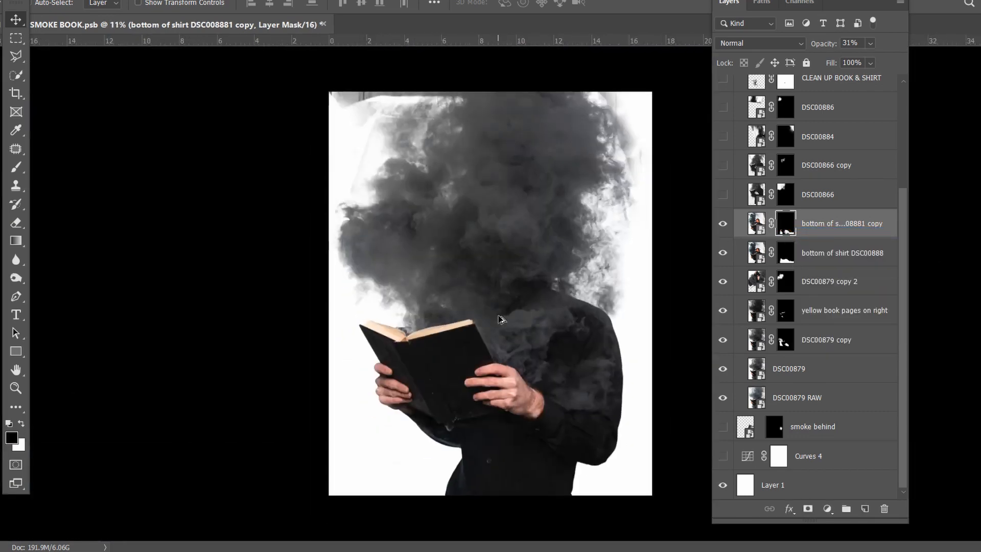
click(722, 195)
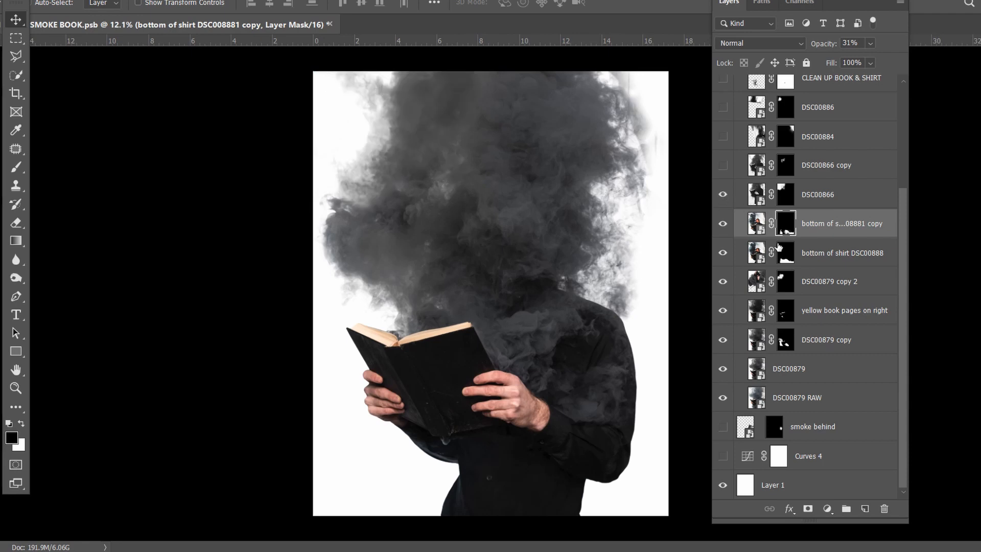
scroll(779, 246, up, 5)
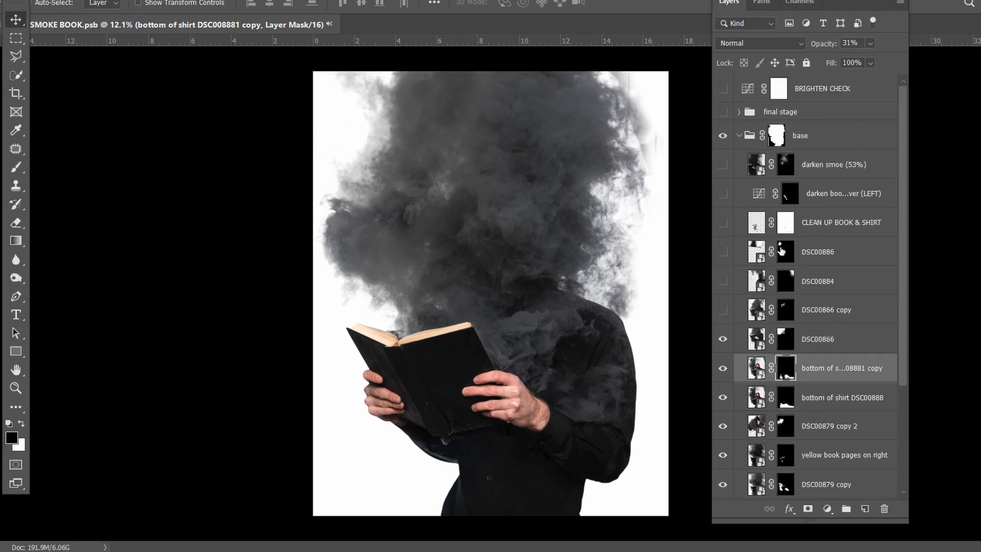
click(724, 310)
scroll(786, 307, down, 4)
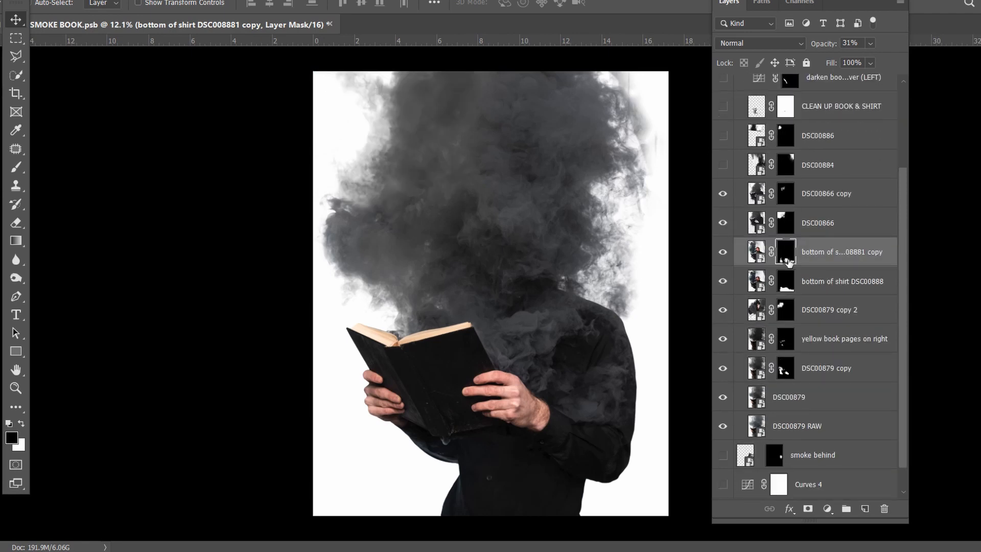
Compare the smoke with the DSC00866 layer mask disabled and enabled
click(787, 224)
right_click(785, 223)
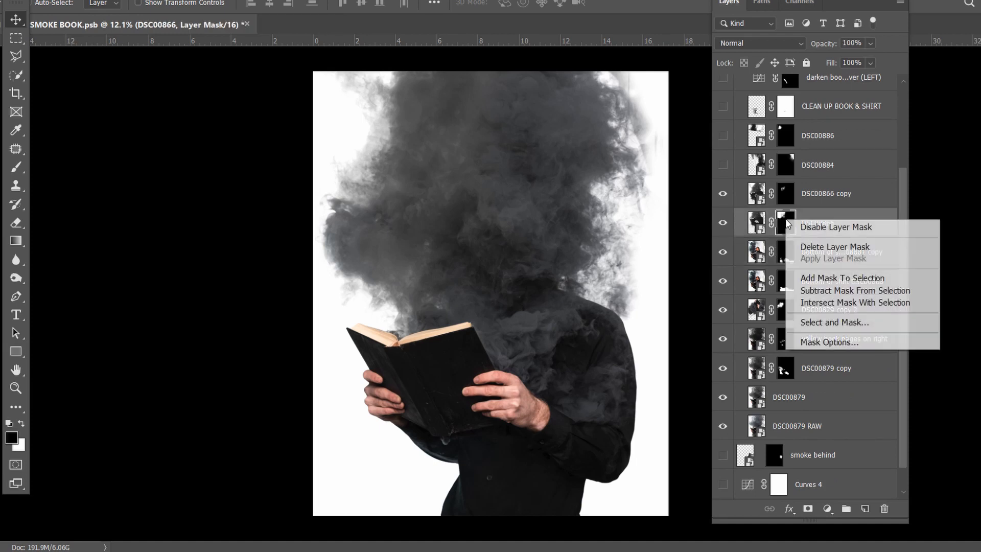
click(818, 223)
shift+click(787, 225)
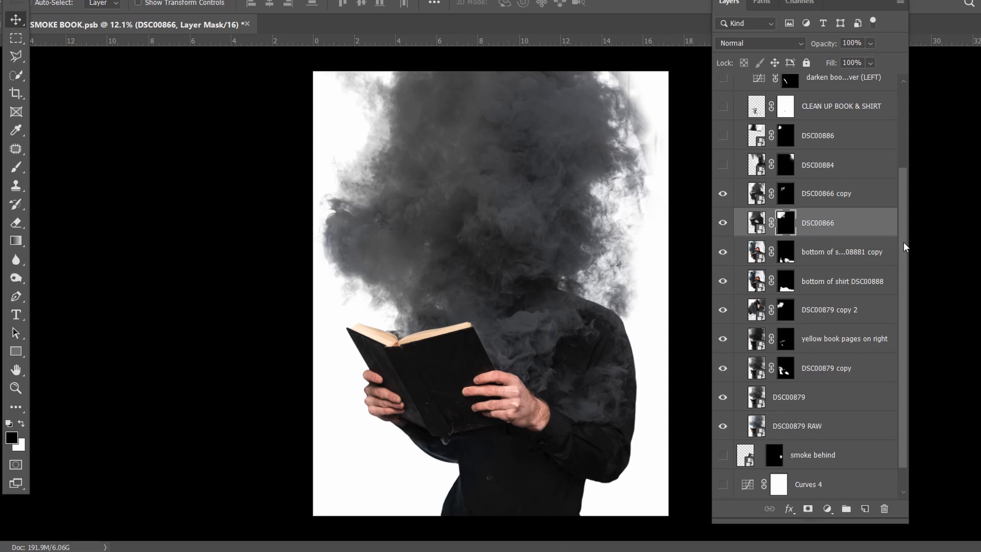
mouse_move(904, 241)
mouse_down()
mouse_move(906, 164)
mouse_move(903, 252)
mouse_up()
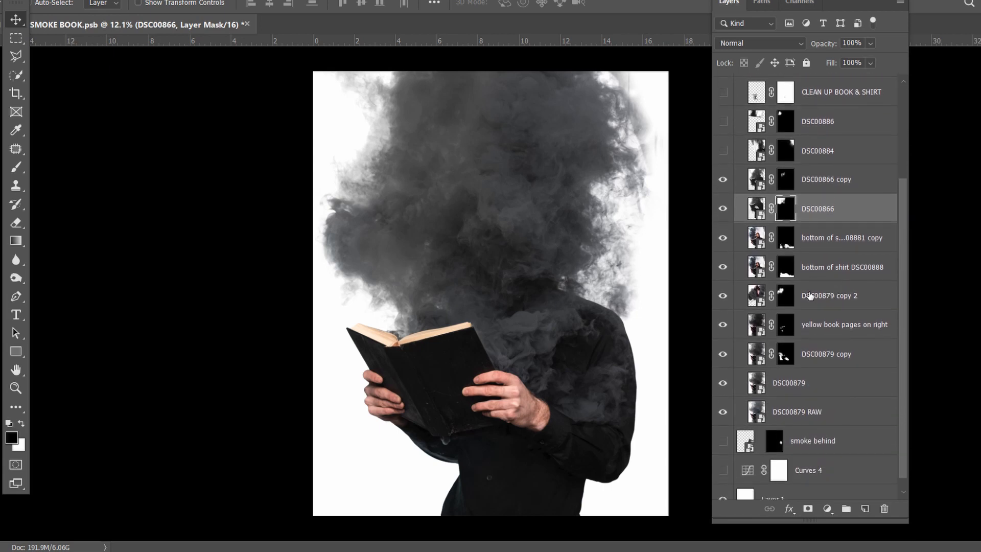
drag(902, 319, 902, 245)
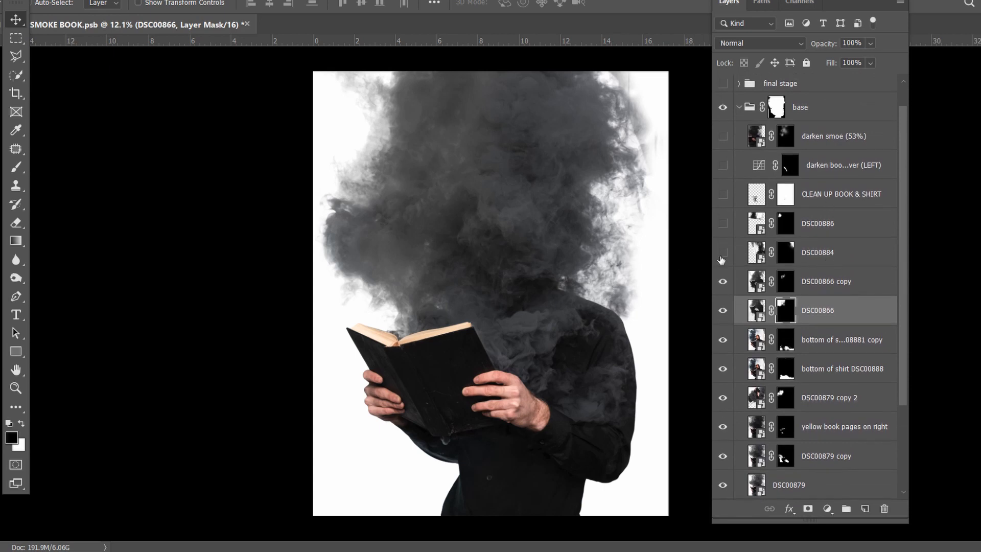
Show the DSC00884 and DSC00886 smoke layers in the base group
click(812, 248)
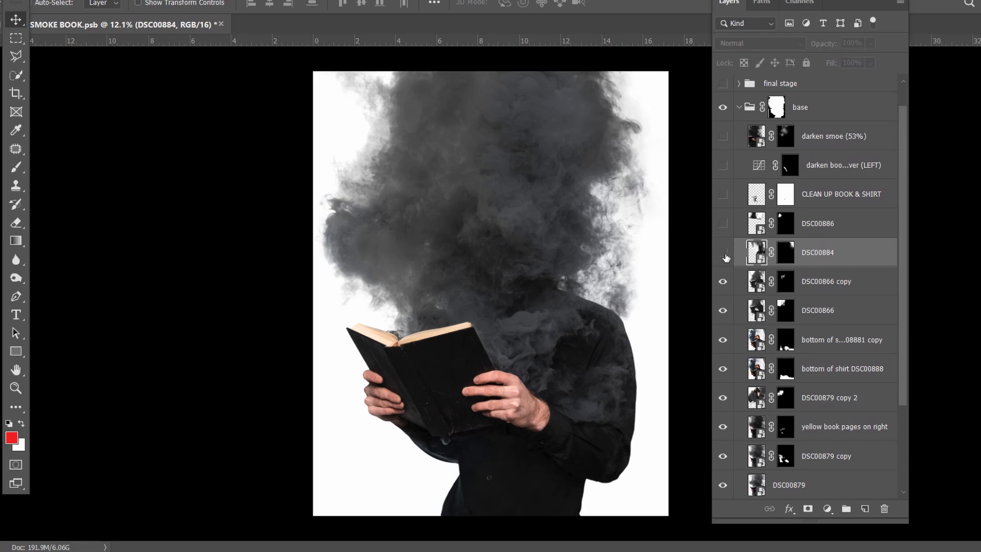
scroll(604, 122, up, 1)
scroll(603, 123, up, 2)
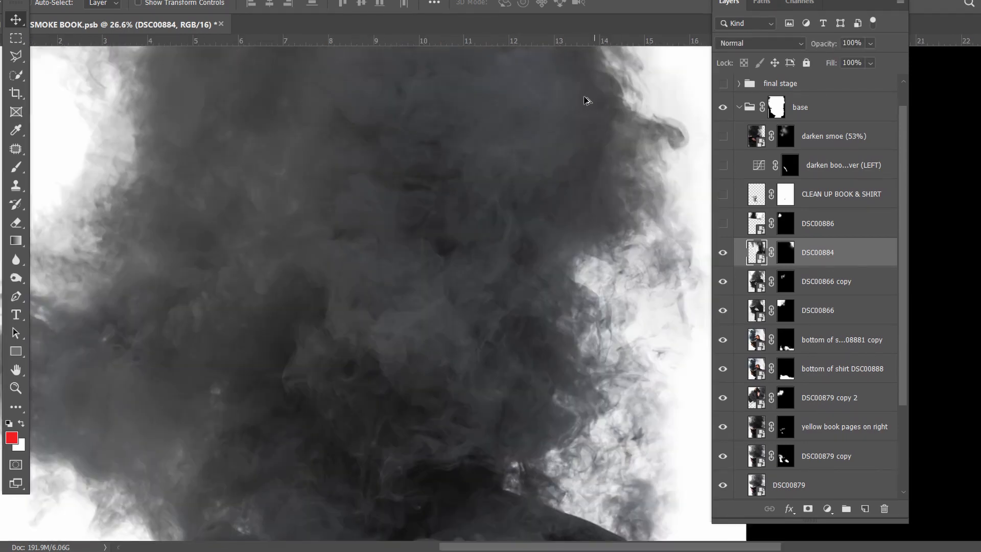
scroll(569, 132, down, 4)
scroll(565, 131, up, 1)
scroll(560, 183, up, 1)
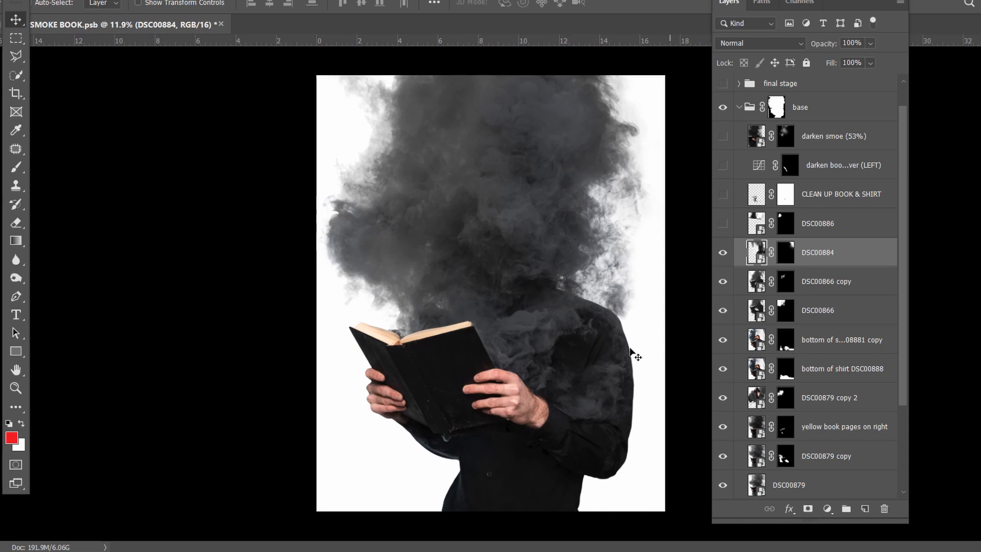
scroll(842, 310, down, 3)
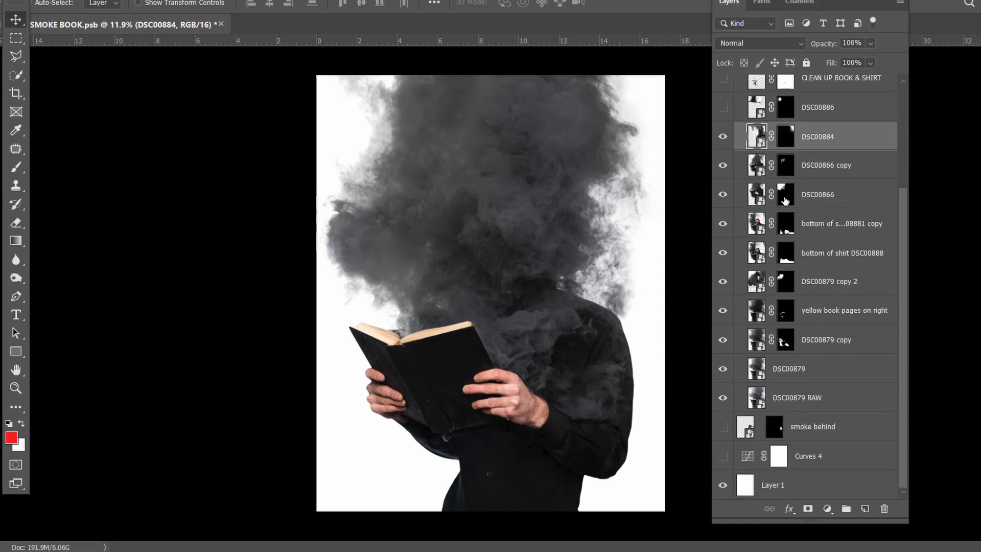
mouse_move(723, 137)
mouse_down()
mouse_move(723, 255)
mouse_move(725, 142)
mouse_up()
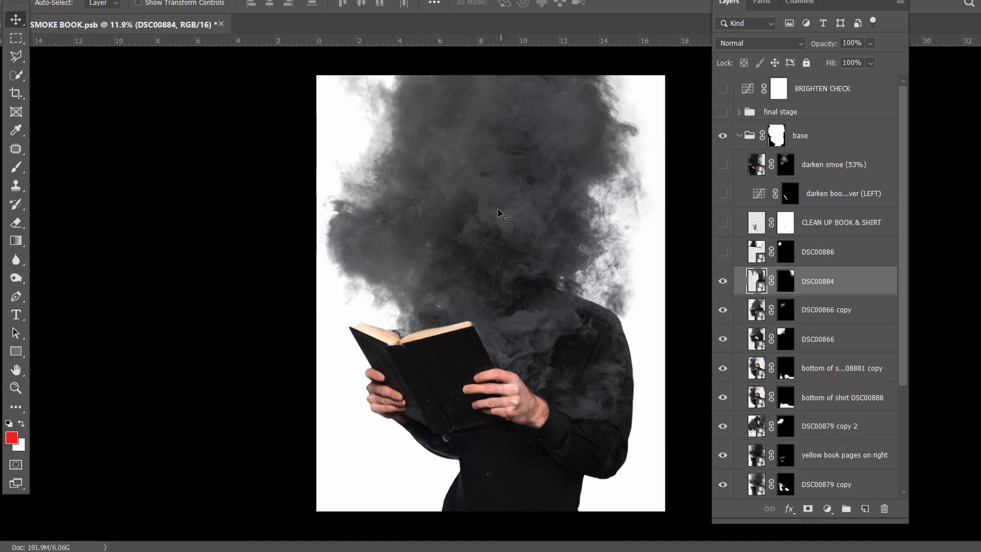
click(723, 252)
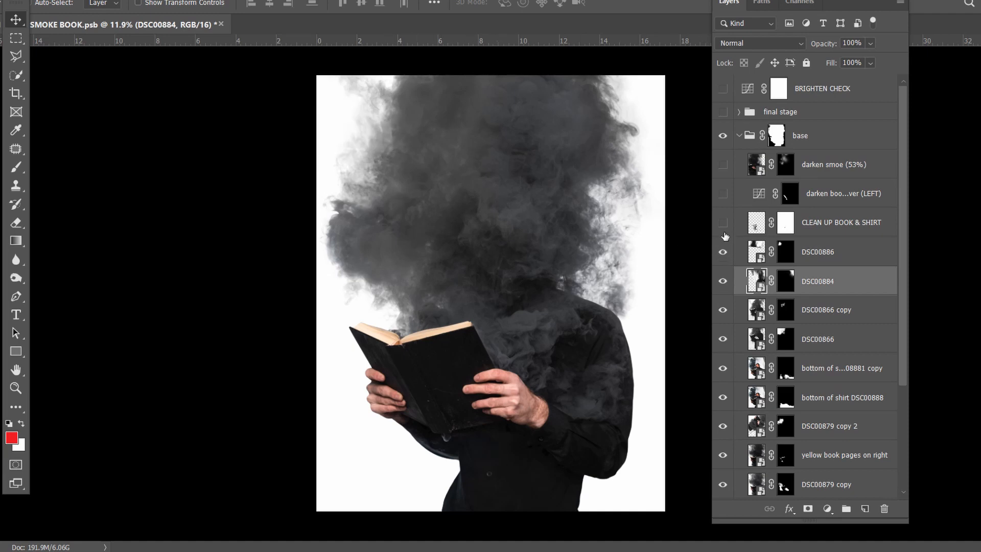
Show the CLEAN UP BOOK & SHIRT layer, view it in isolation, and restore the other layers' visibility
click(828, 223)
scroll(455, 389, up, 3)
drag(458, 381, 460, 292)
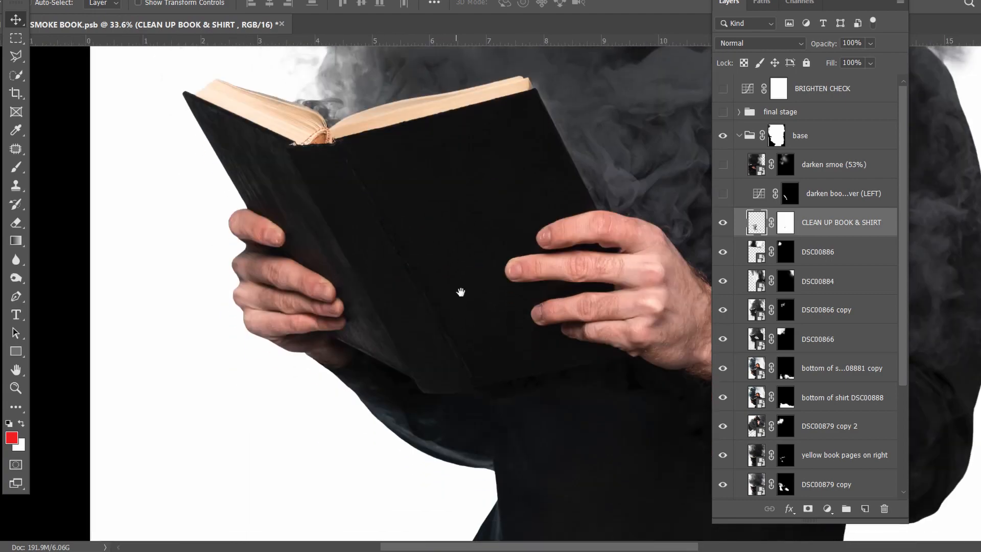
alt+click(723, 224)
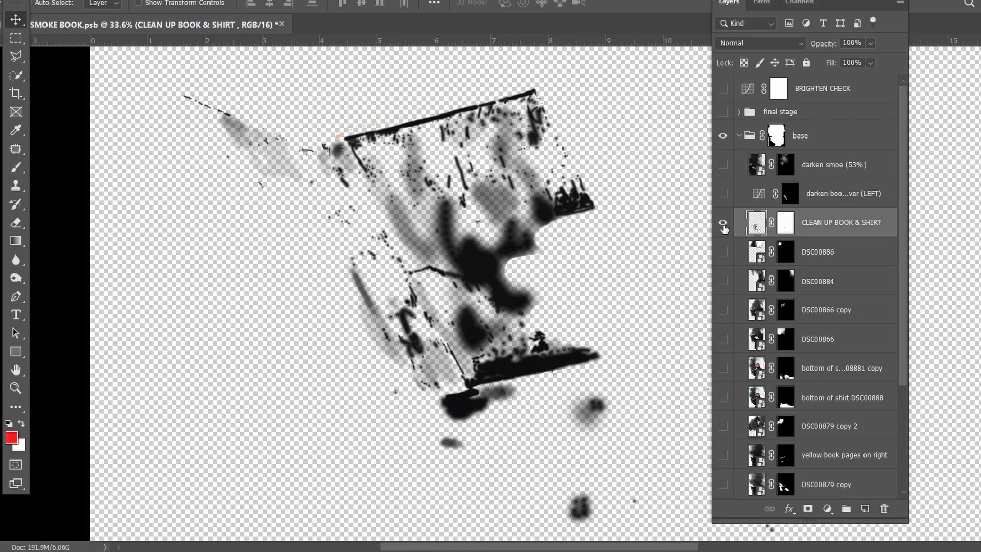
alt+click(723, 224)
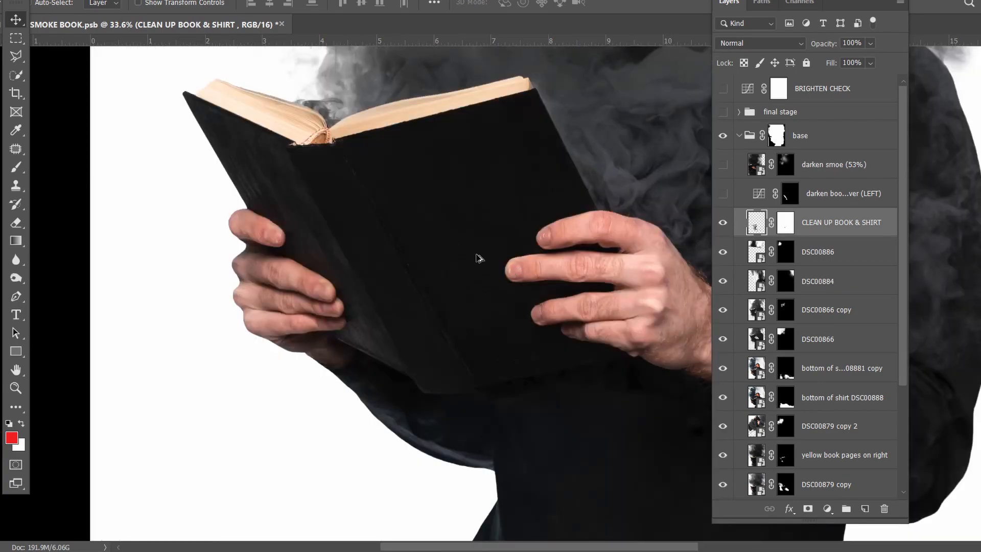
Compare the scratches and dust on the book cover with the CLEAN UP BOOK & SHIRT layer hidden and shown
scroll(477, 257, up, 5)
click(723, 225)
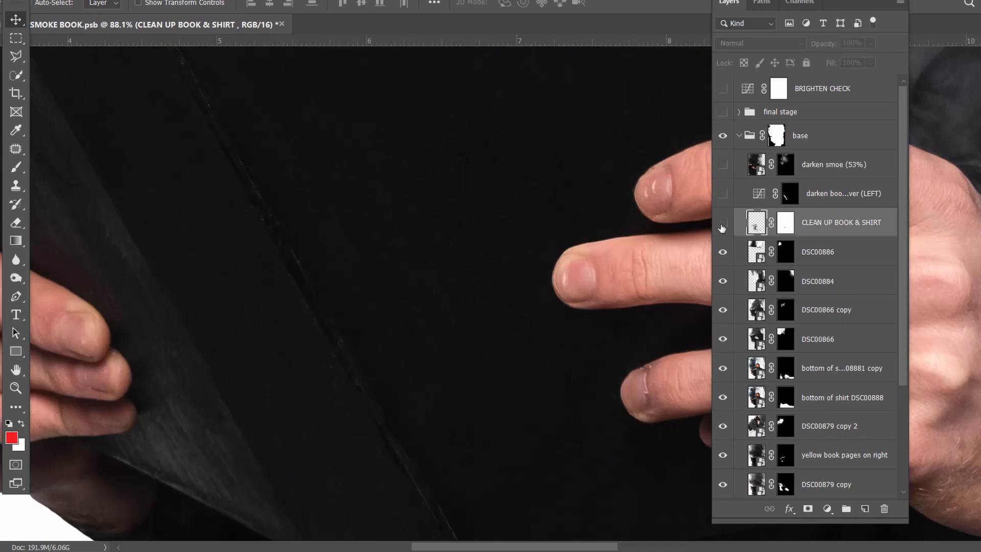
scroll(527, 247, down, 4)
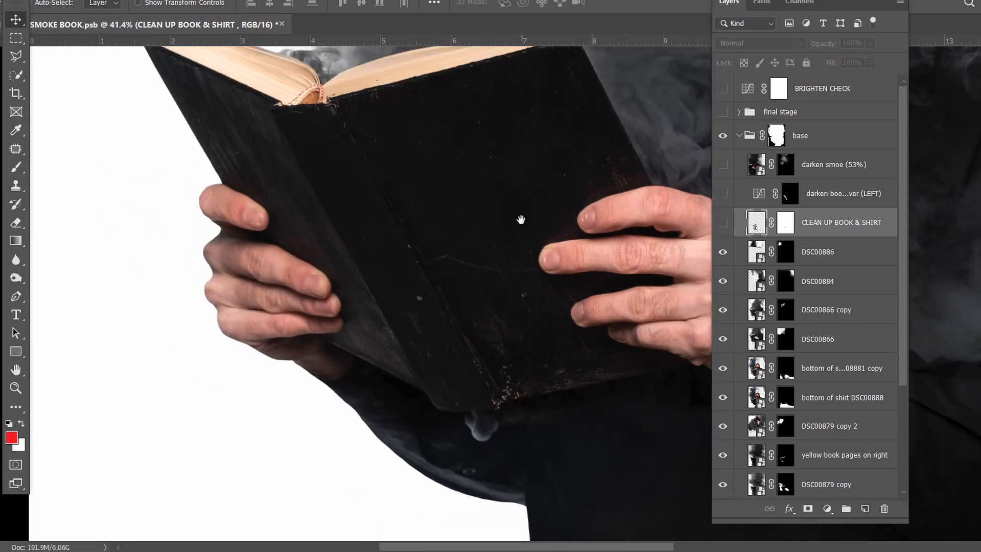
drag(518, 221, 478, 258)
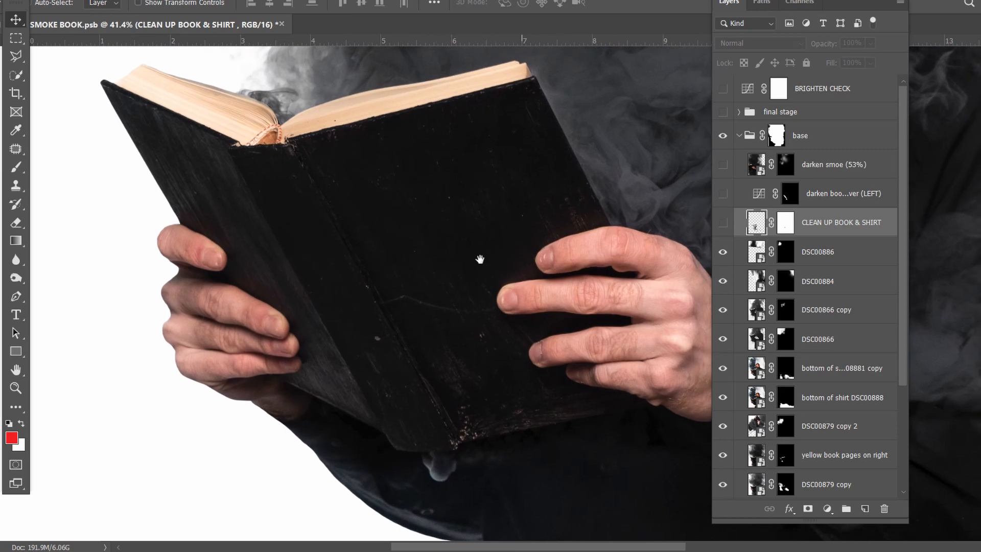
click(722, 225)
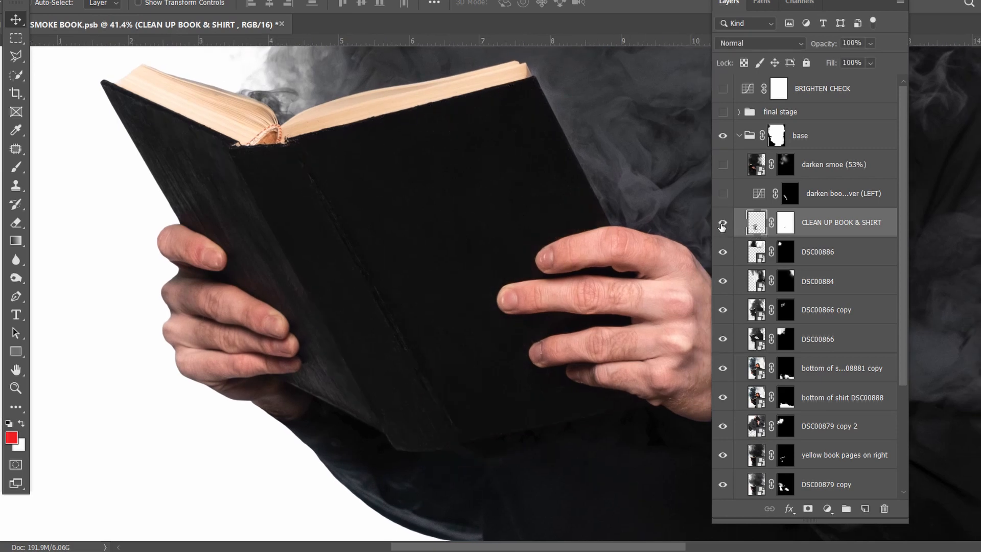
click(722, 225)
click(722, 225)
Isolate the CLEAN UP BOOK & SHIRT layer, examine its retouching strokes over the book and shirt, and restore the other layers
click(782, 223)
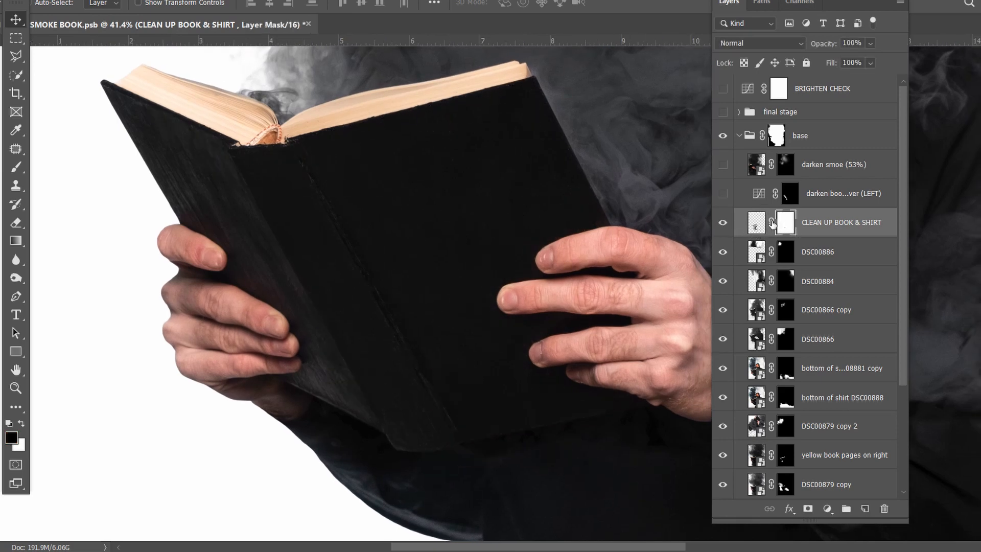
click(755, 225)
alt+click(723, 225)
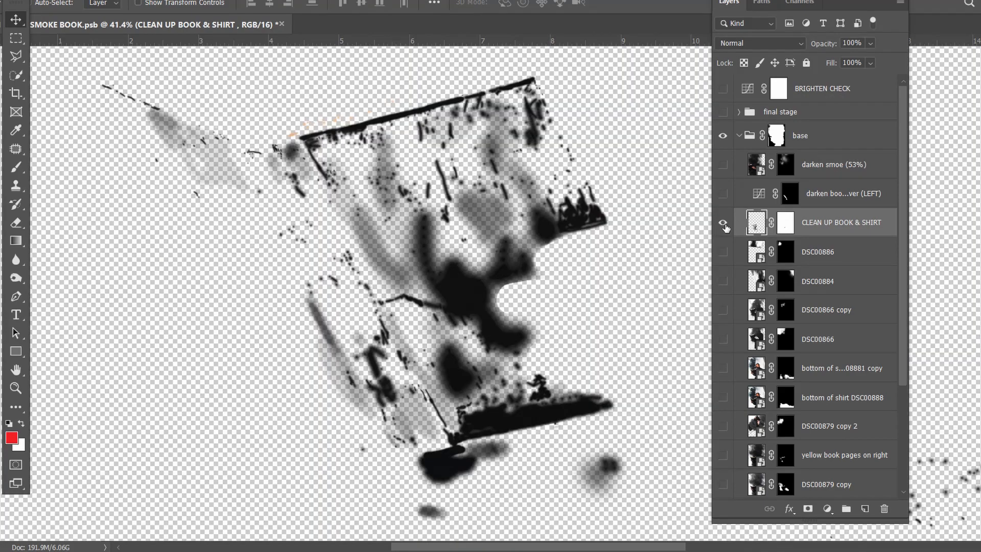
scroll(430, 281, down, 6)
drag(522, 306, 448, 251)
scroll(590, 333, up, 6)
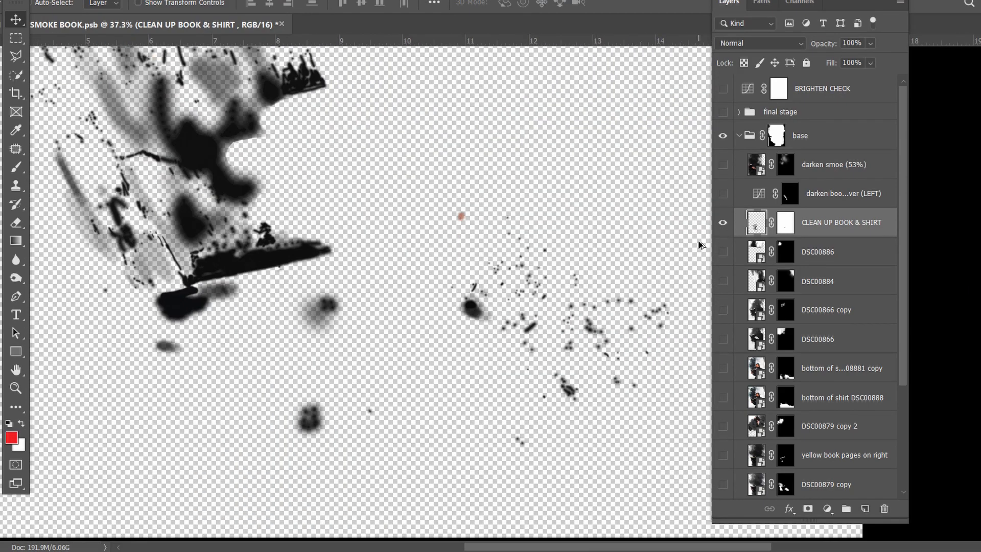
alt+click(723, 225)
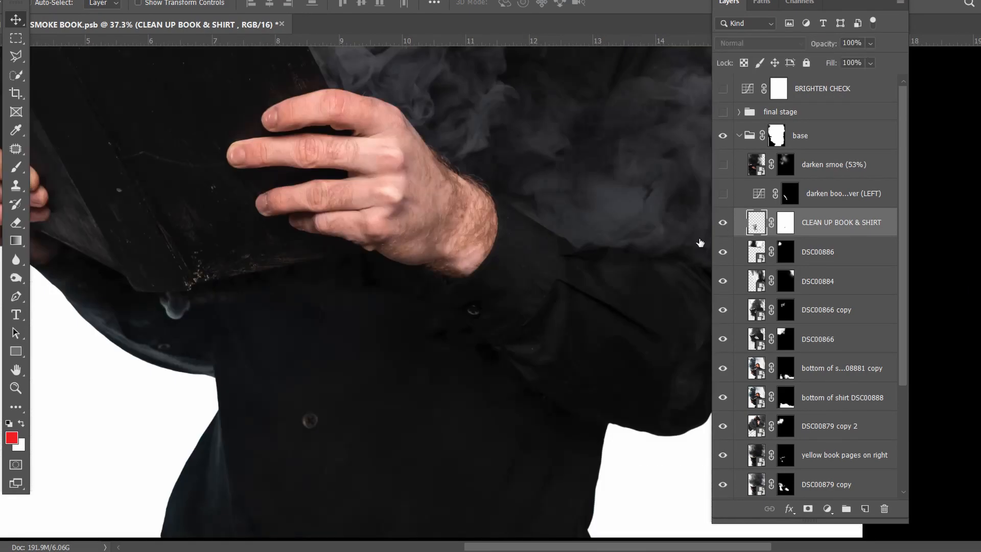
Compare the sleeve button below the wrist with the CLEAN UP BOOK & SHIRT layer hidden and shown
scroll(468, 317, up, 1)
scroll(468, 317, up, 5)
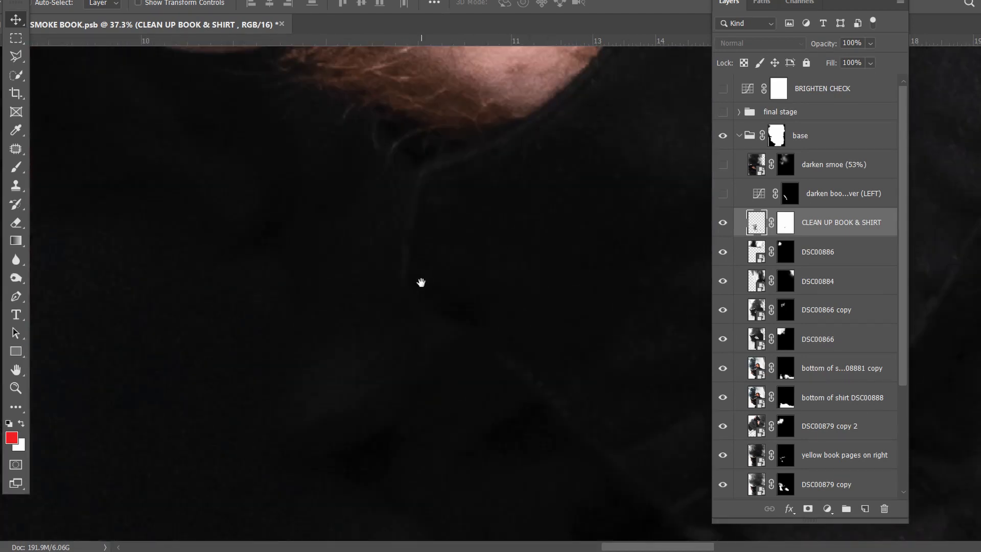
click(723, 224)
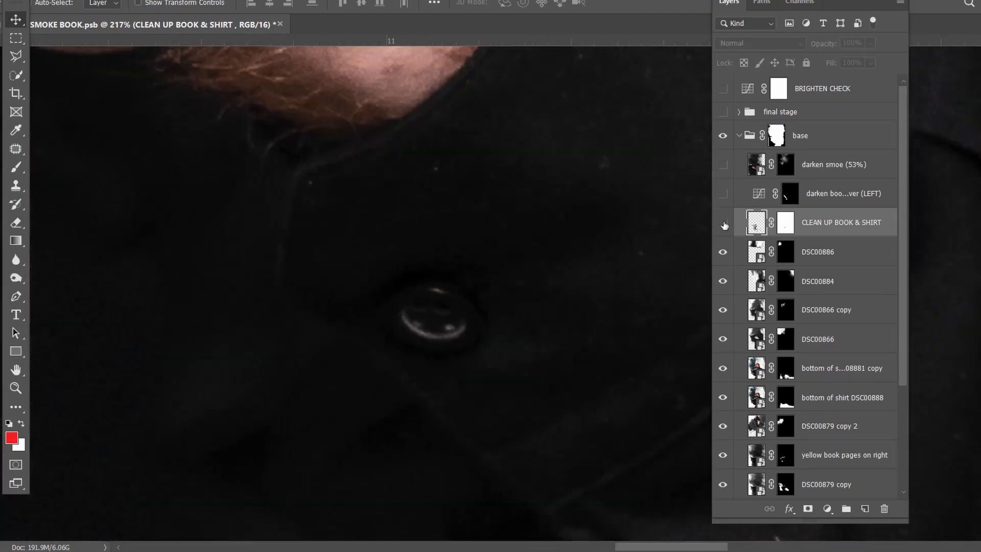
click(723, 223)
click(723, 223)
click(723, 223)
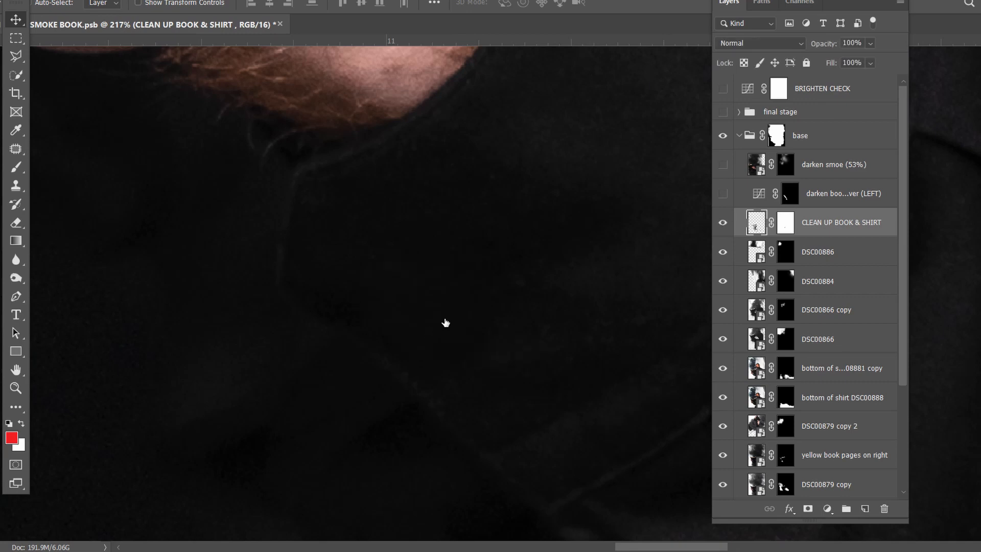
Compare the button on the shirt front with the CLEAN UP BOOK & SHIRT layer hidden and shown
scroll(446, 322, down, 6)
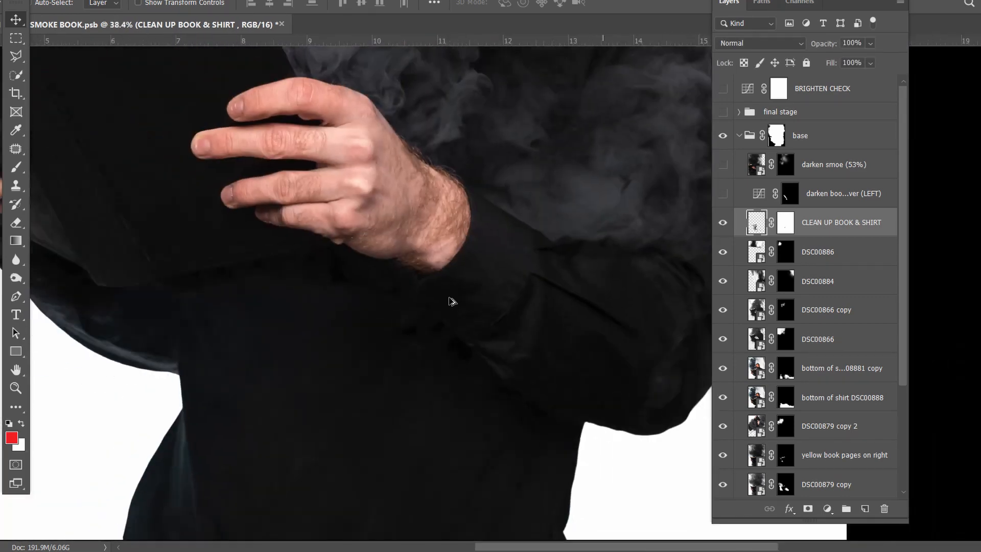
drag(420, 275, 513, 216)
click(723, 224)
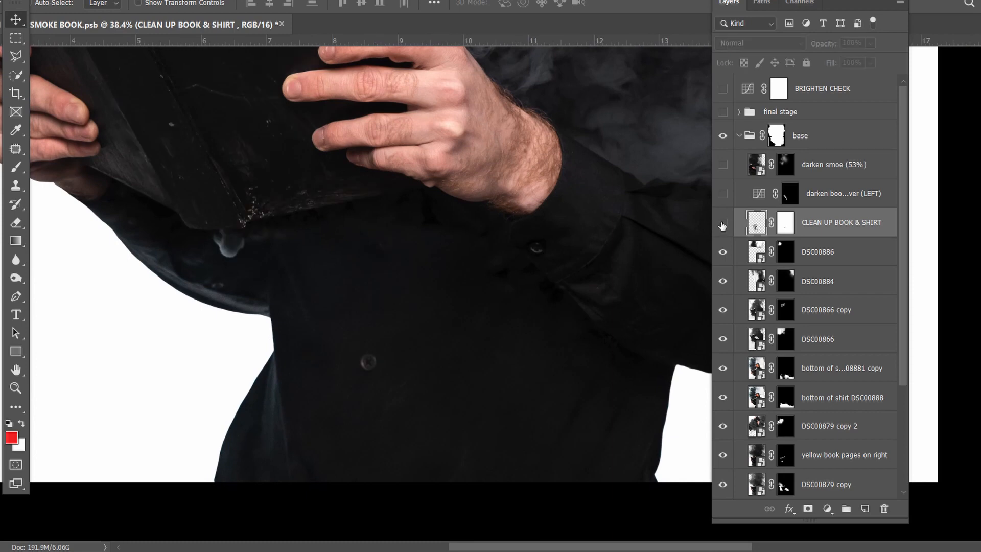
scroll(383, 366, up, 3)
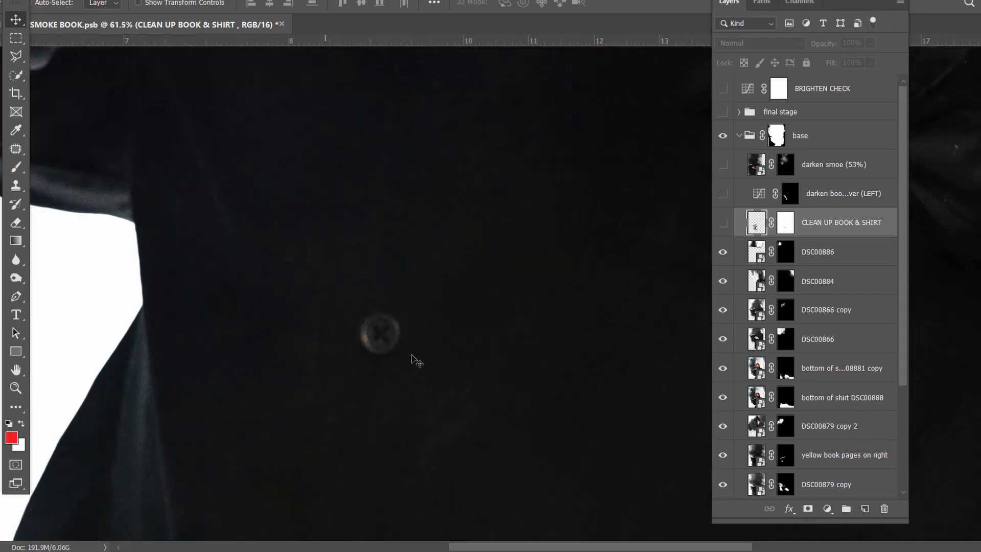
scroll(368, 375, down, 6)
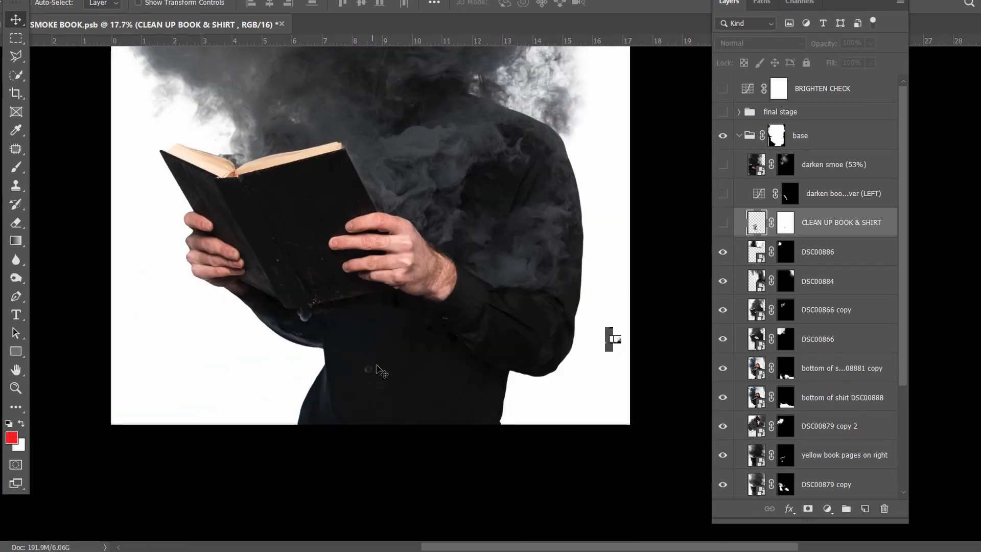
scroll(423, 434, up, 11)
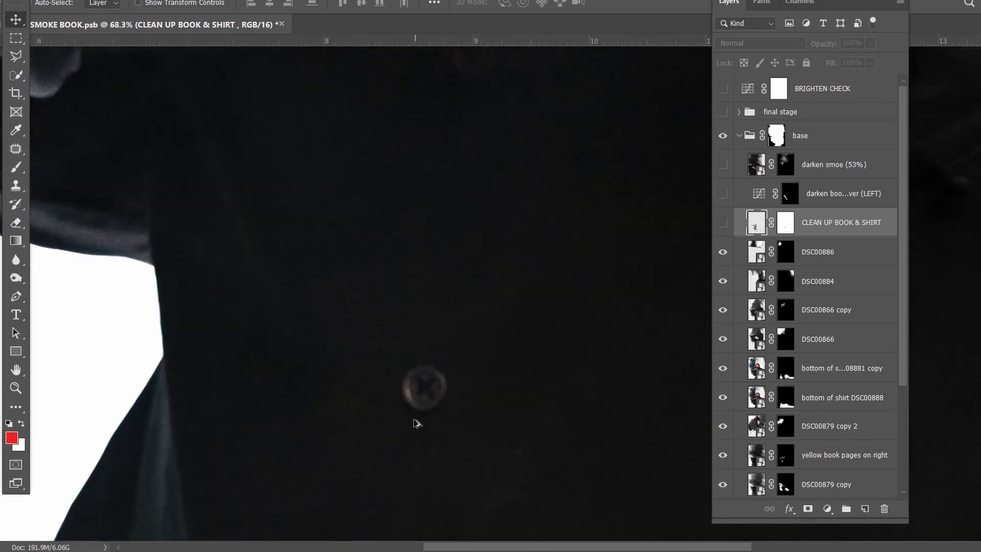
scroll(443, 343, down, 5)
click(719, 224)
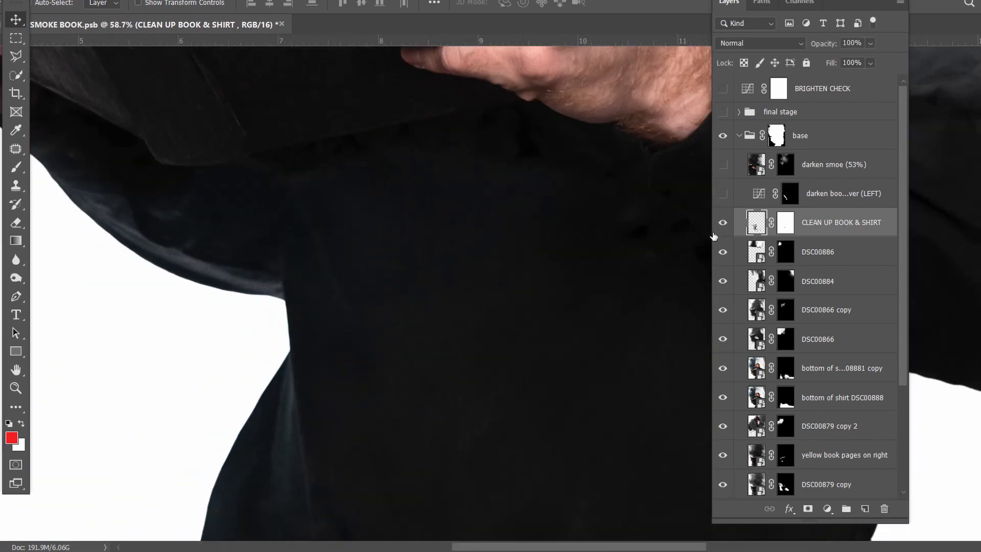
Show and select the darken book cover (LEFT) curves layer for the book
scroll(499, 340, down, 9)
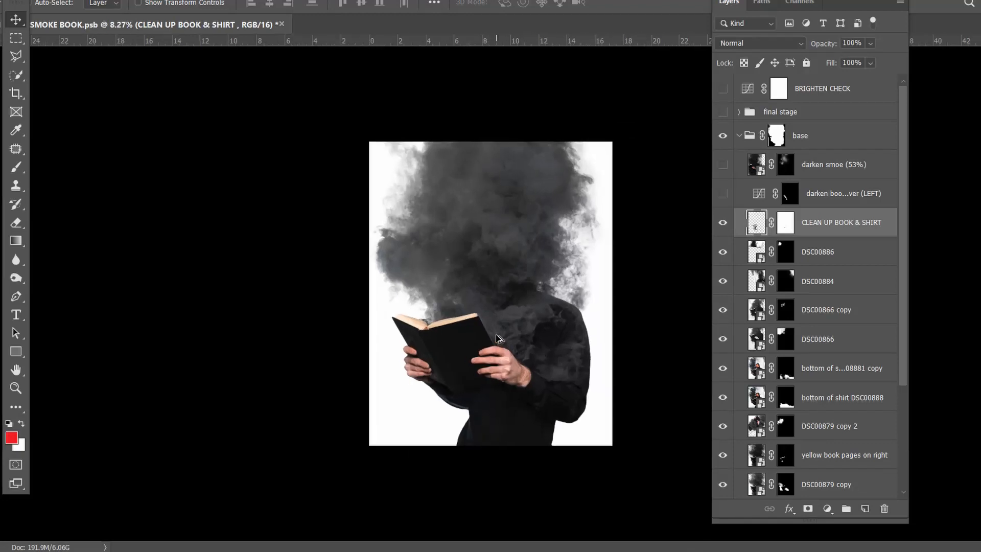
click(723, 194)
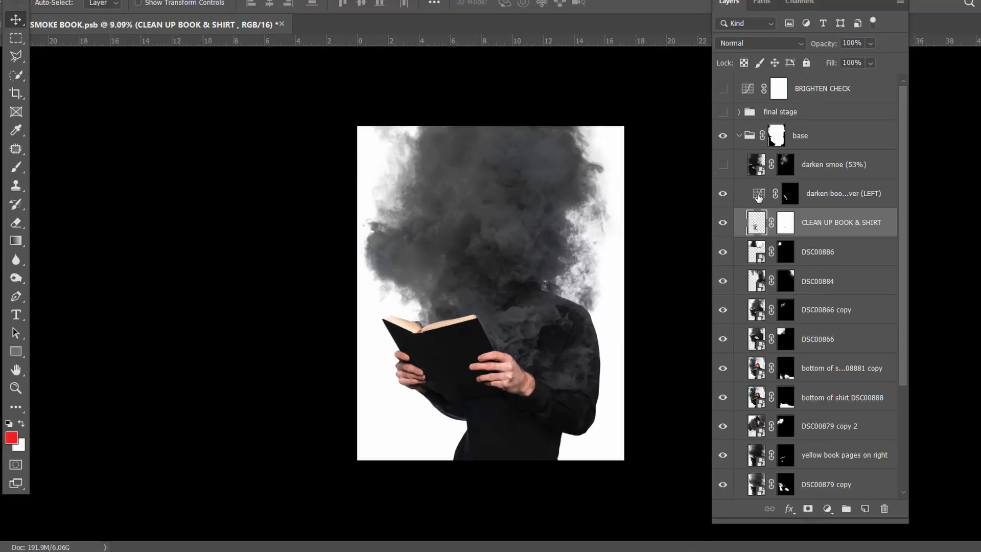
click(844, 197)
scroll(491, 371, up, 4)
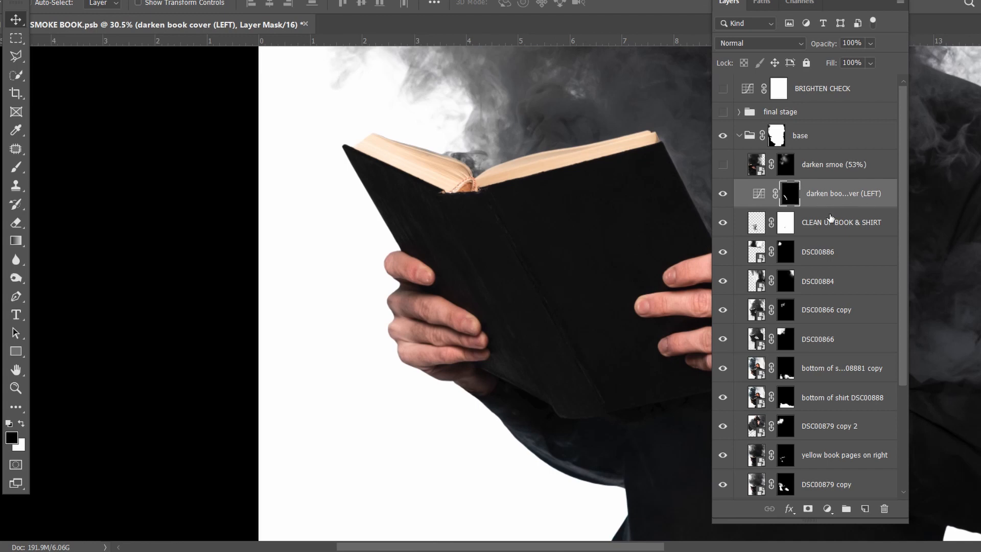
scroll(818, 307, down, 3)
scroll(820, 345, up, 3)
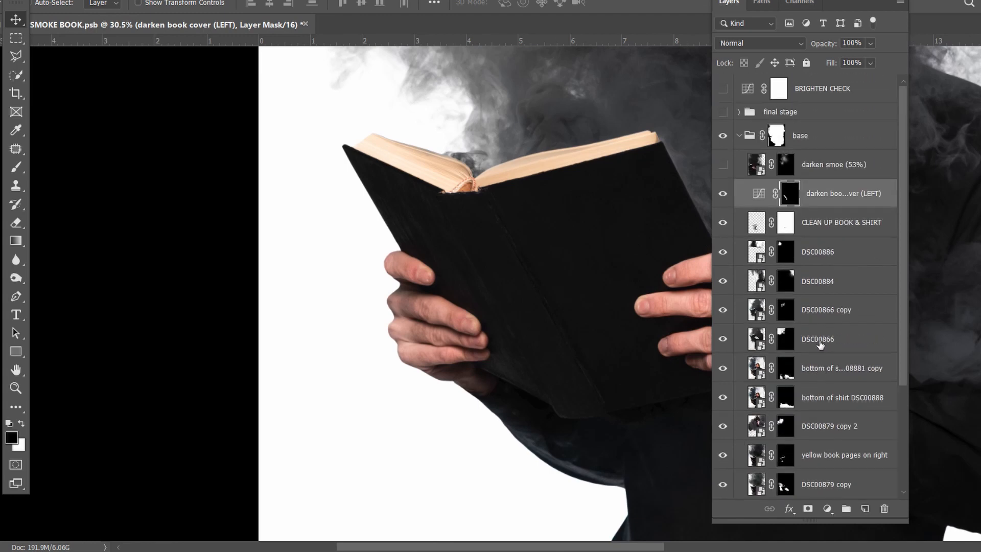
Compare the left side of the book cover with the darken book cover (LEFT) curves layer hidden and shown
click(818, 226)
click(820, 206)
scroll(820, 207, down, 1)
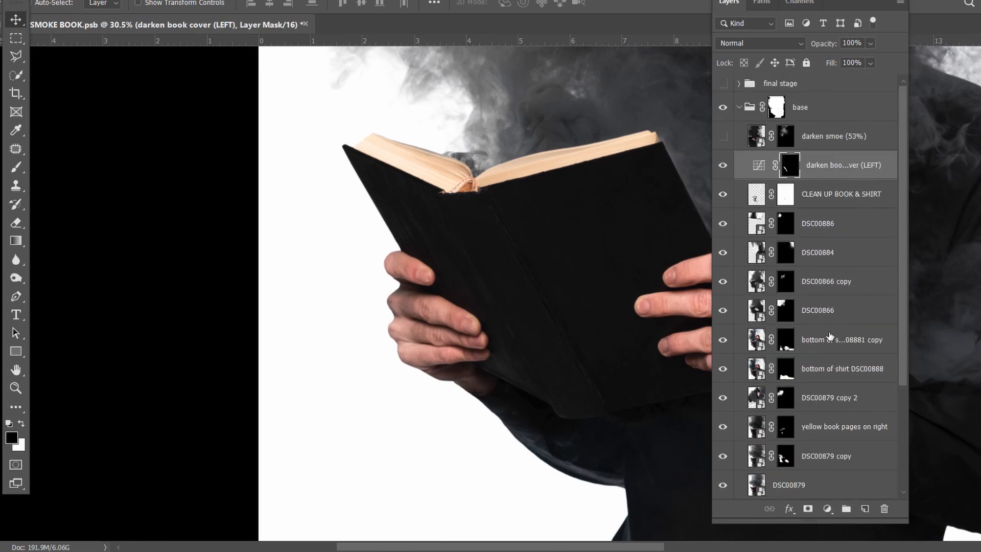
scroll(817, 216, up, 1)
click(725, 196)
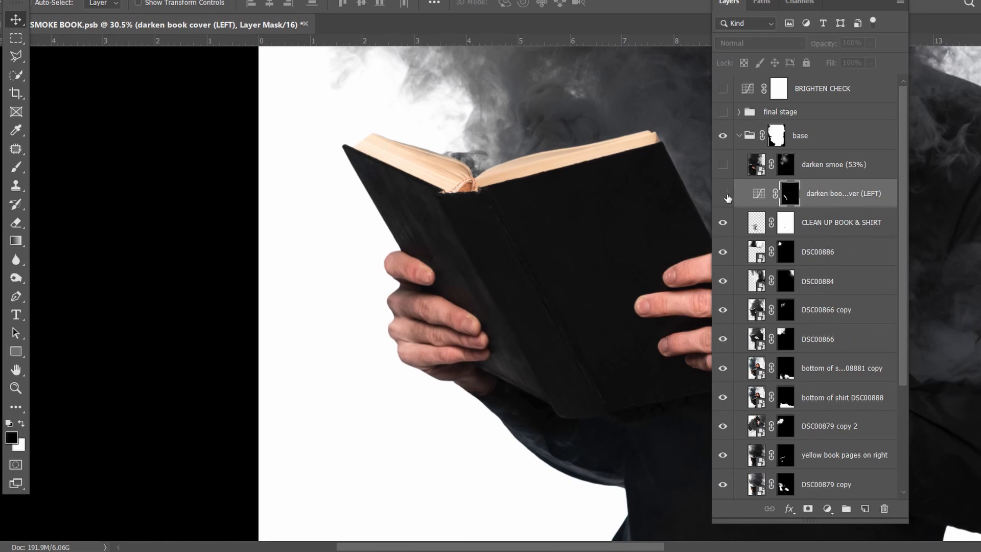
click(726, 196)
click(722, 222)
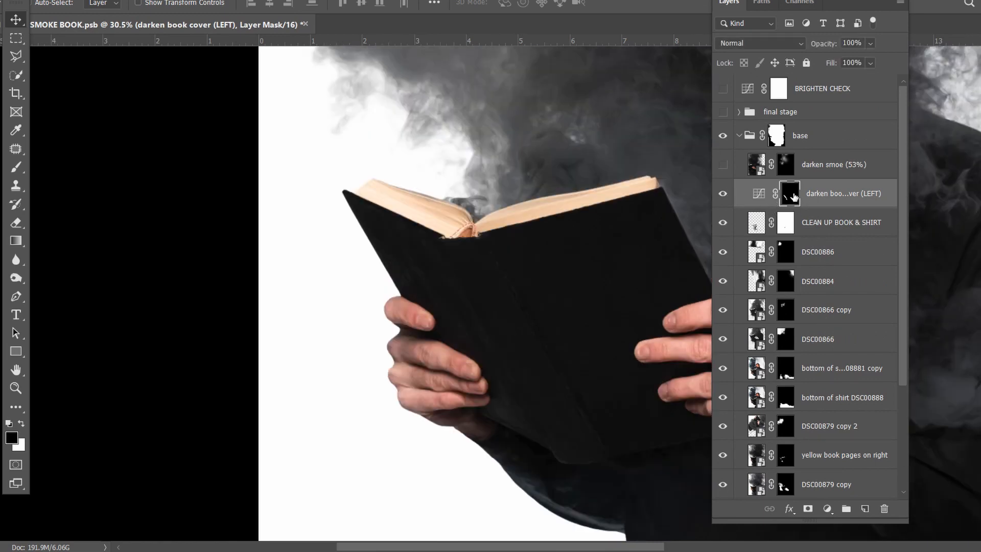
Load the darken book cover (LEFT) mask as a selection to outline the area it affects, and deselect it
ctrl+click(789, 193)
key(ctrl+d)
ctrl+click(790, 195)
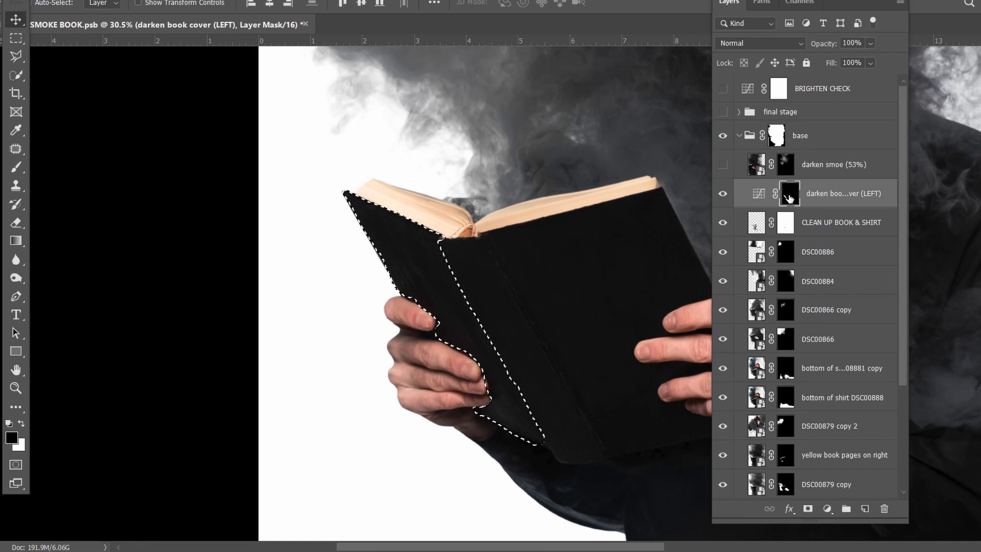
key(ctrl+d)
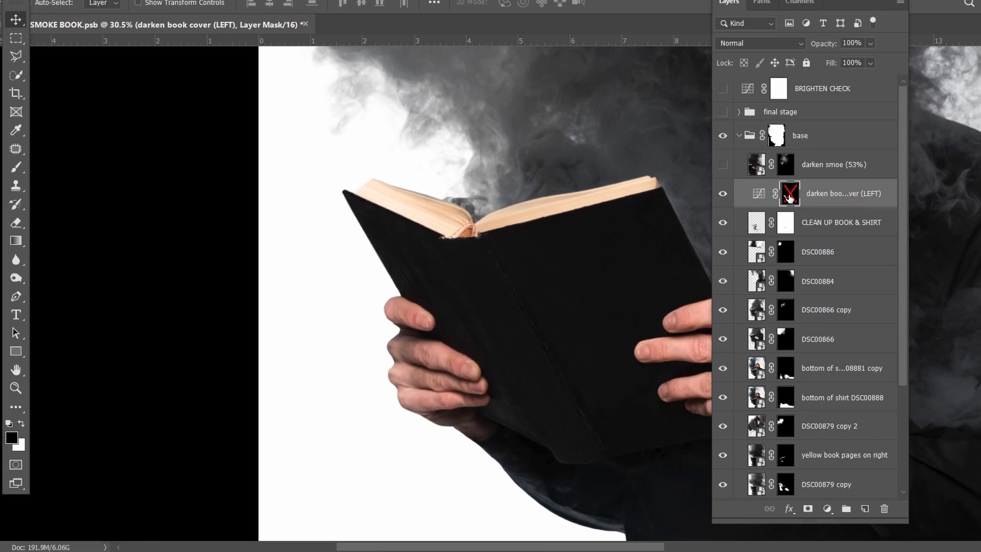
Re-enable the darken book cover (LEFT) mask, view it on its own, and return to the composite
shift+click(790, 198)
alt+click(789, 198)
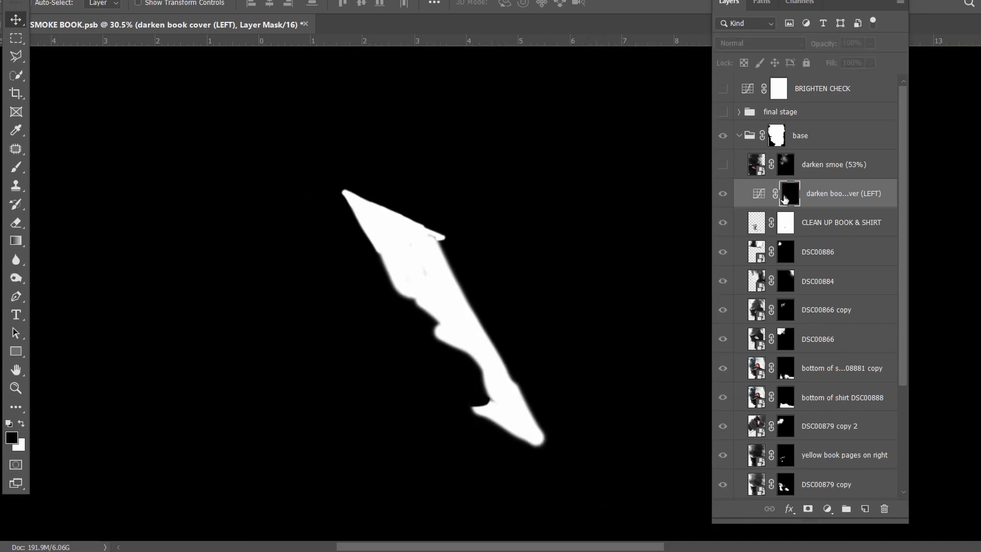
alt+click(786, 199)
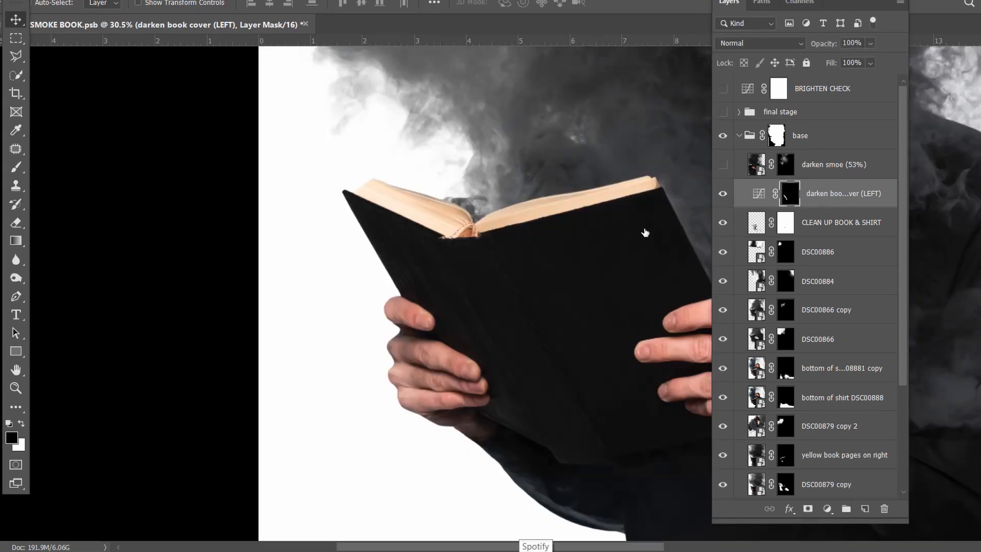
Show the darken smoe (53%) layer and compare the whole figure with its mask disabled and enabled
scroll(644, 233, down, 5)
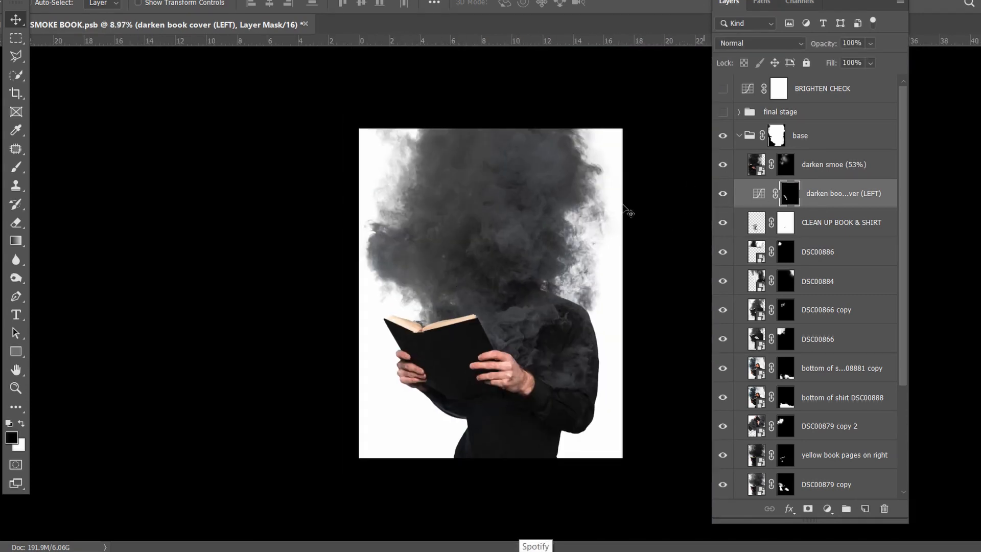
scroll(629, 212, up, 2)
right_click(787, 168)
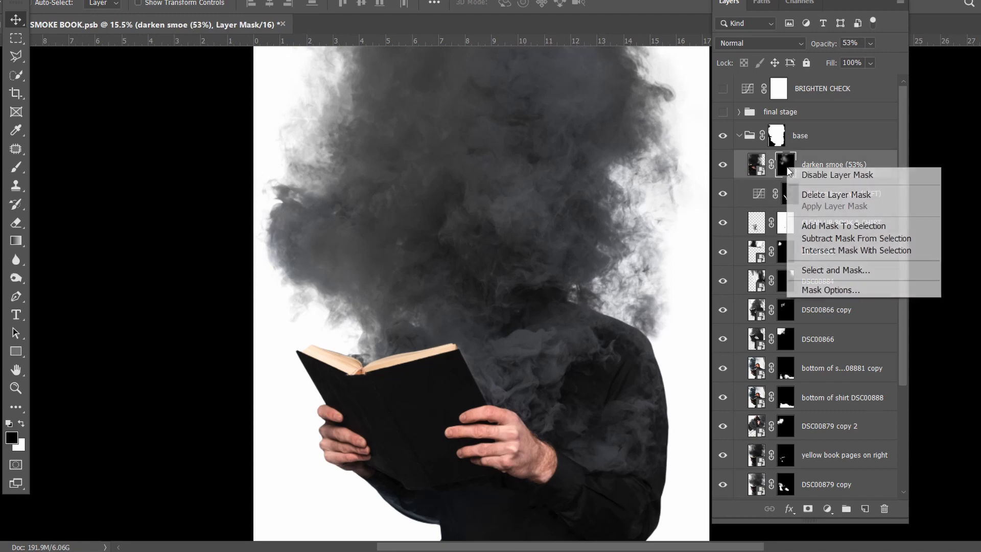
click(817, 175)
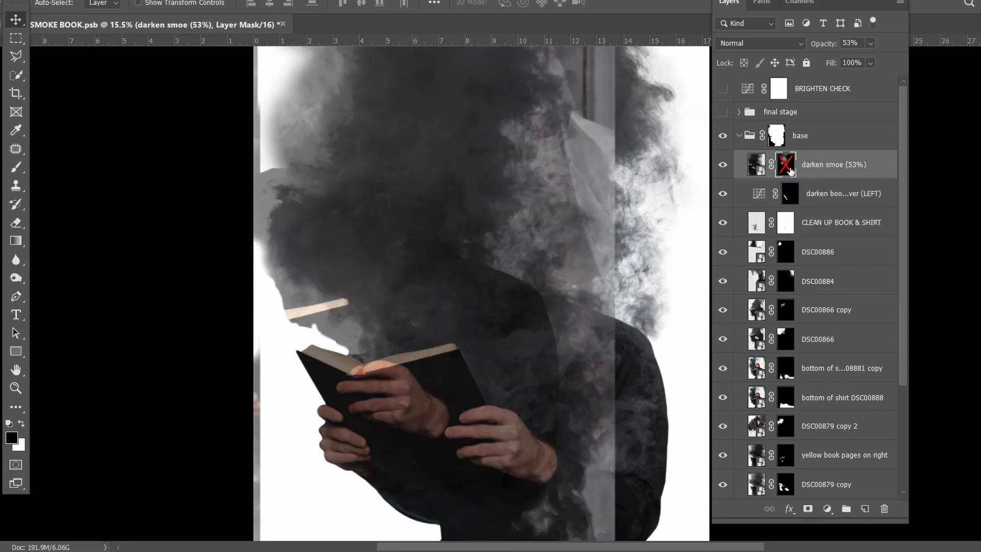
shift+click(788, 169)
Compare the upper smoke up close with the darken smoe (53%) mask disabled and enabled and the layer hidden and shown
scroll(460, 174, up, 2)
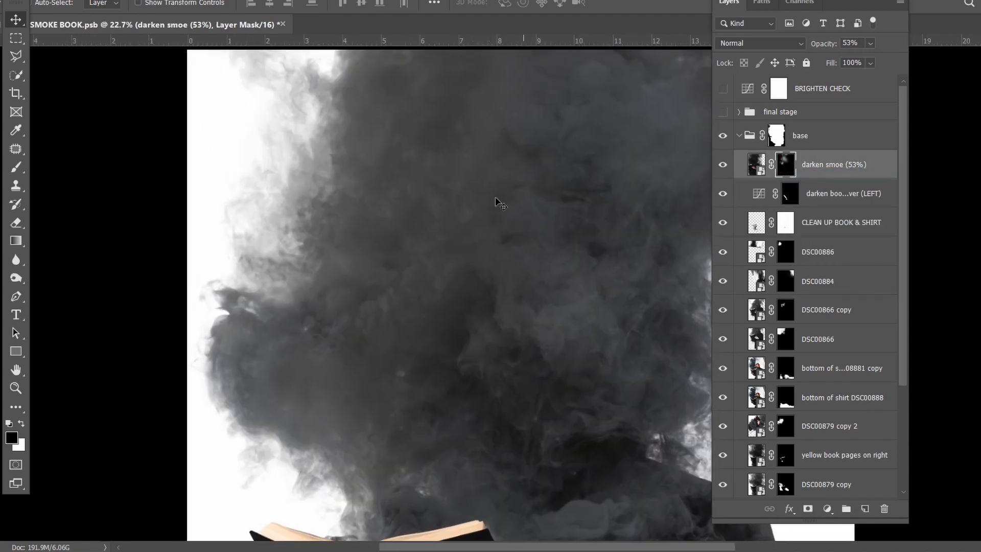
scroll(498, 204, up, 1)
click(721, 168)
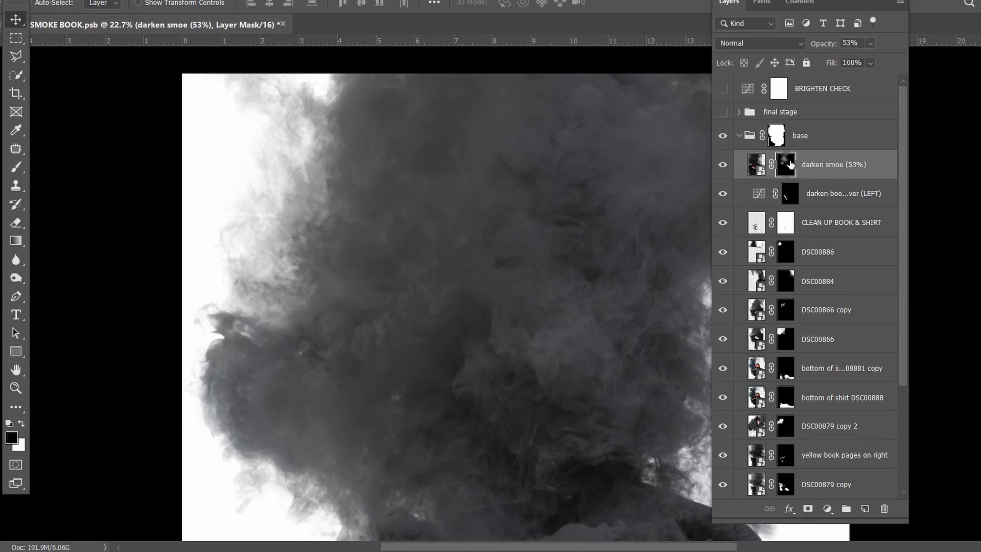
right_click(791, 167)
click(805, 172)
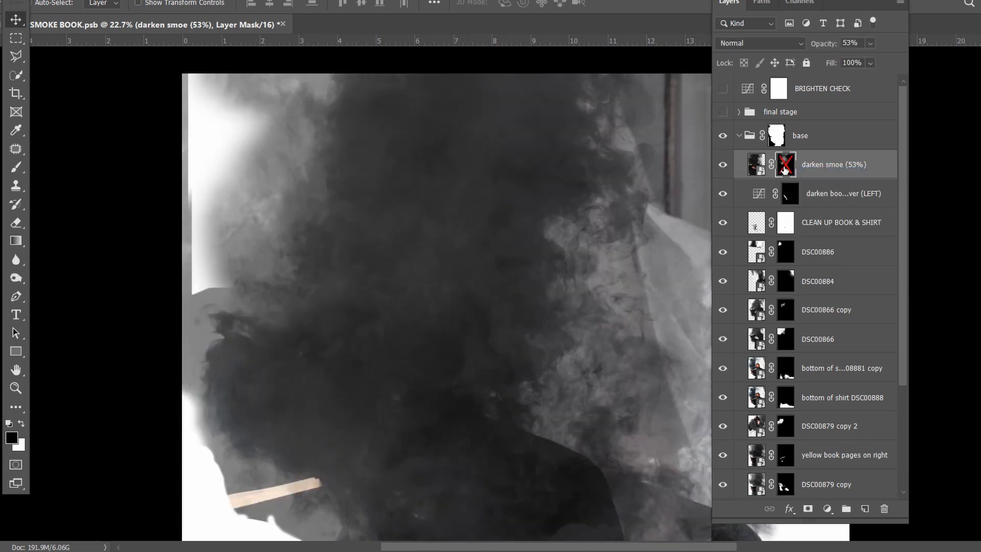
shift+click(787, 171)
click(724, 166)
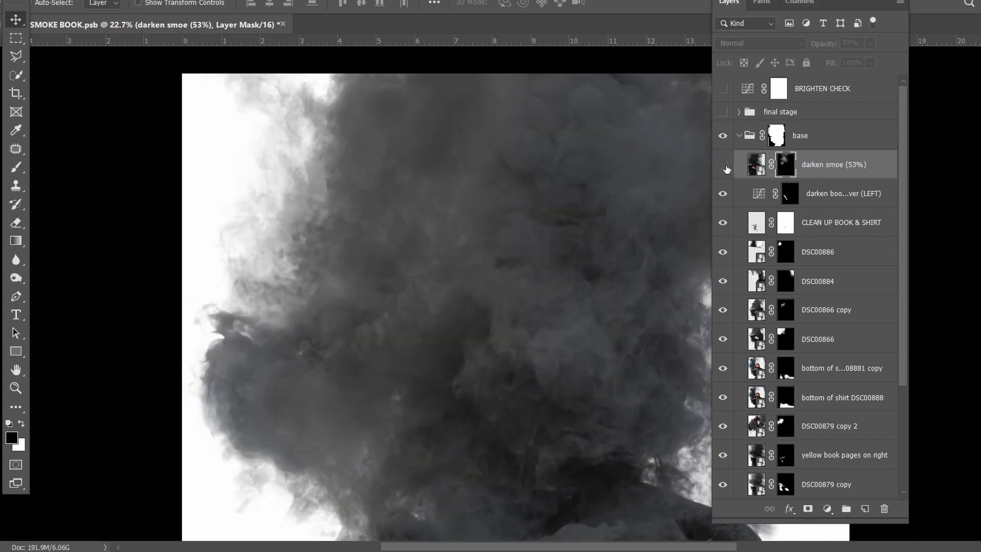
click(725, 167)
click(723, 166)
click(724, 166)
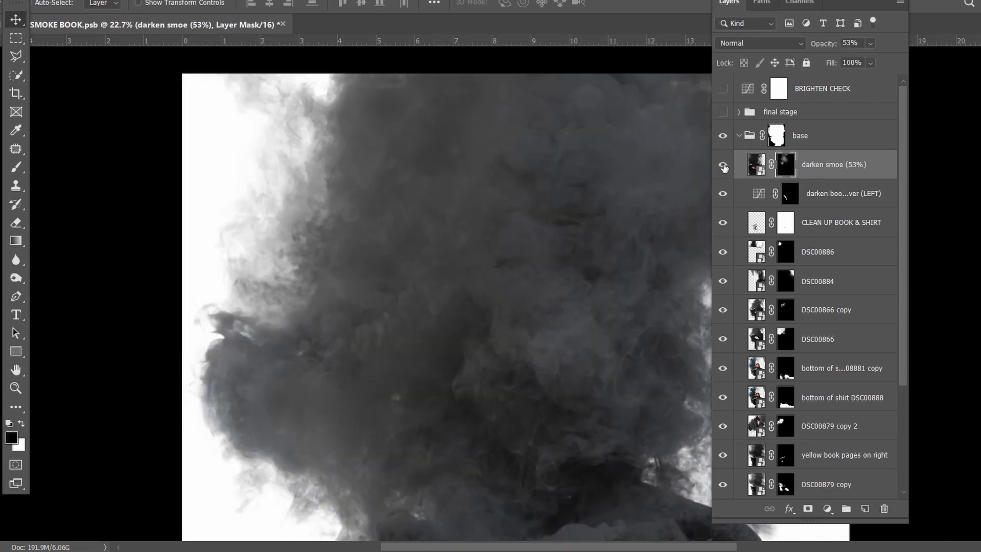
Collapse the base group and show the smoke behind layer beneath it
click(742, 139)
click(739, 136)
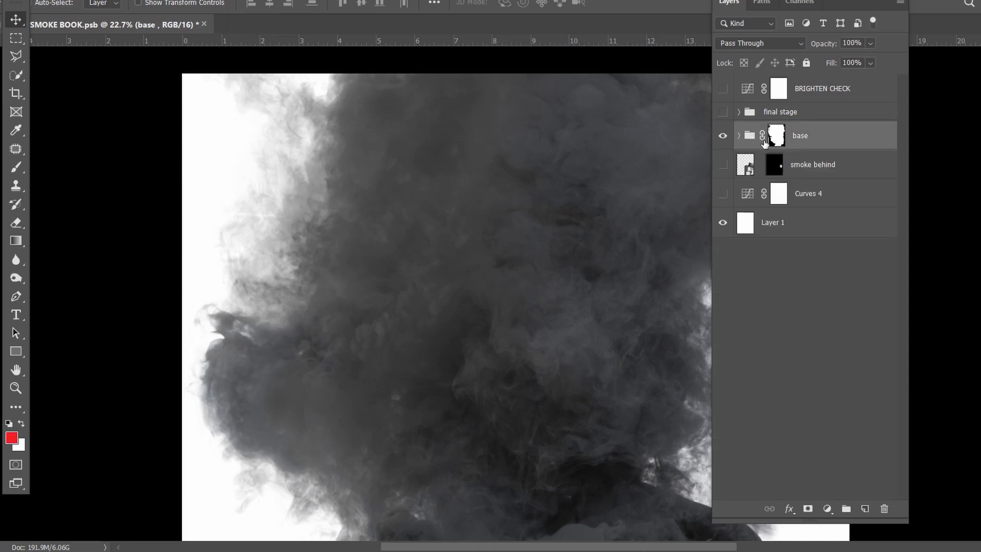
key(ctrl+0)
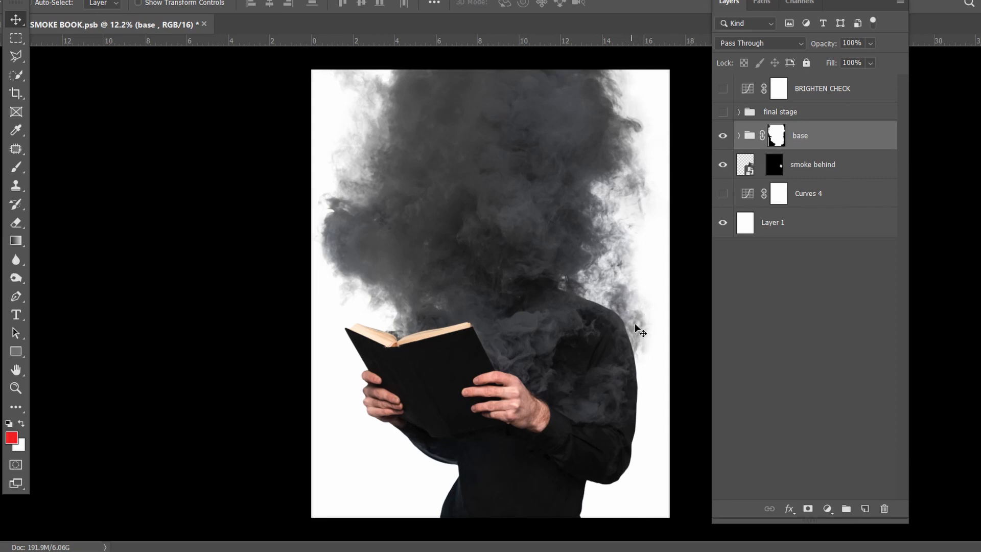
Compare the area behind the shoulder with the base group and the smoke behind layer each hidden and shown
scroll(636, 332, up, 6)
scroll(646, 347, down, 4)
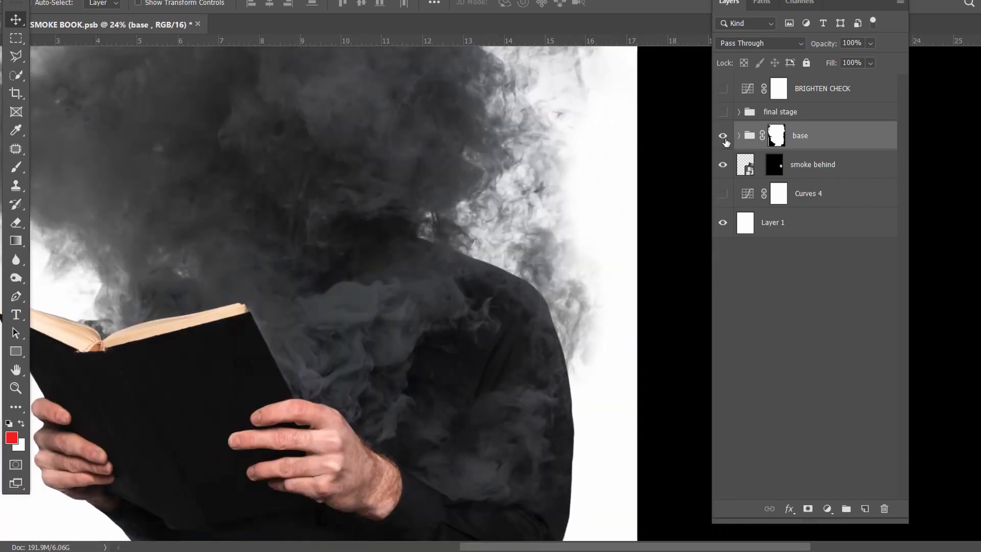
click(722, 135)
click(722, 136)
click(722, 165)
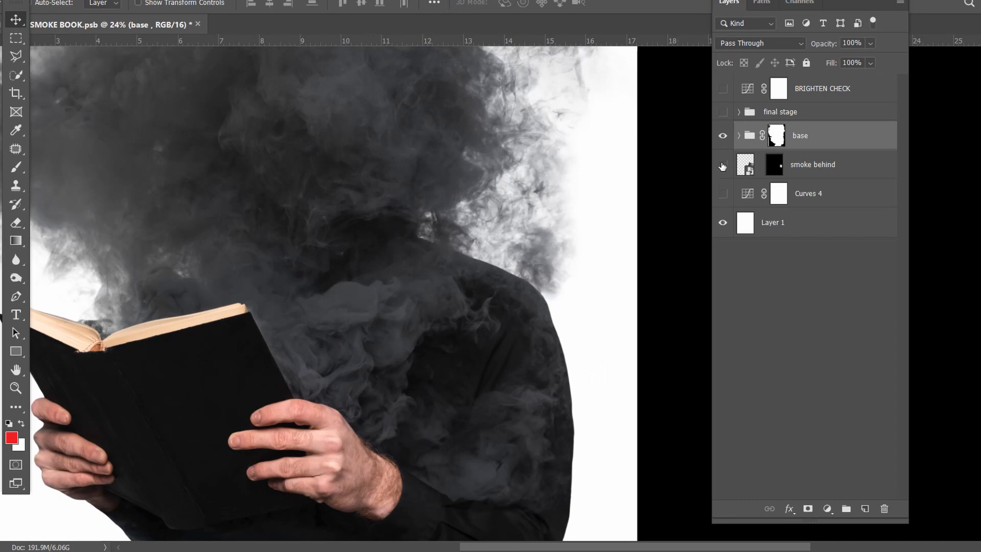
click(723, 165)
Show the final stage group with the whole image in view, and expand it
scroll(565, 229, down, 3)
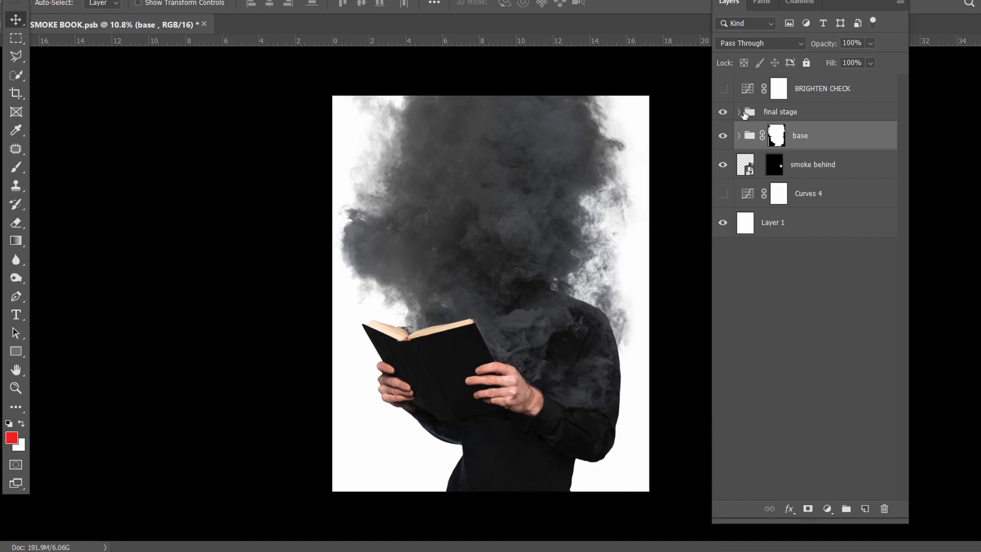
click(745, 113)
click(738, 112)
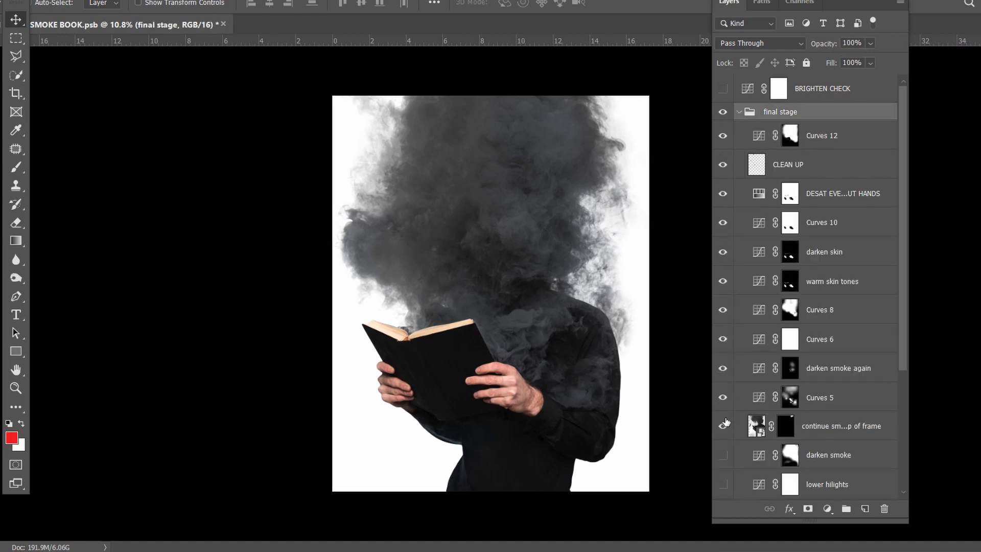
Hide all layers in the final stage group except DSC00885 (multiply) at its bottom
click(724, 425)
scroll(773, 305, down, 3)
drag(723, 282, 721, 369)
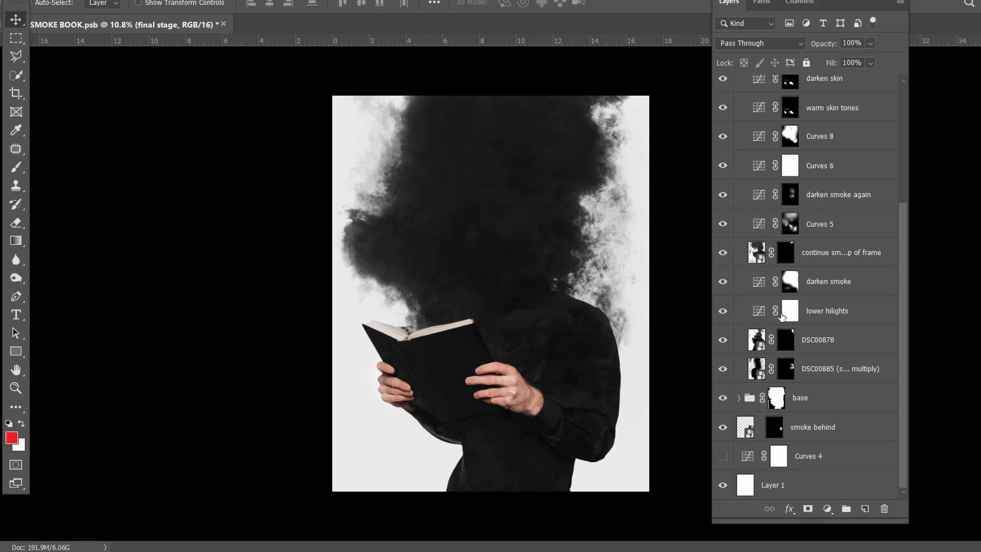
scroll(773, 281, up, 3)
drag(723, 136, 723, 406)
scroll(770, 355, down, 3)
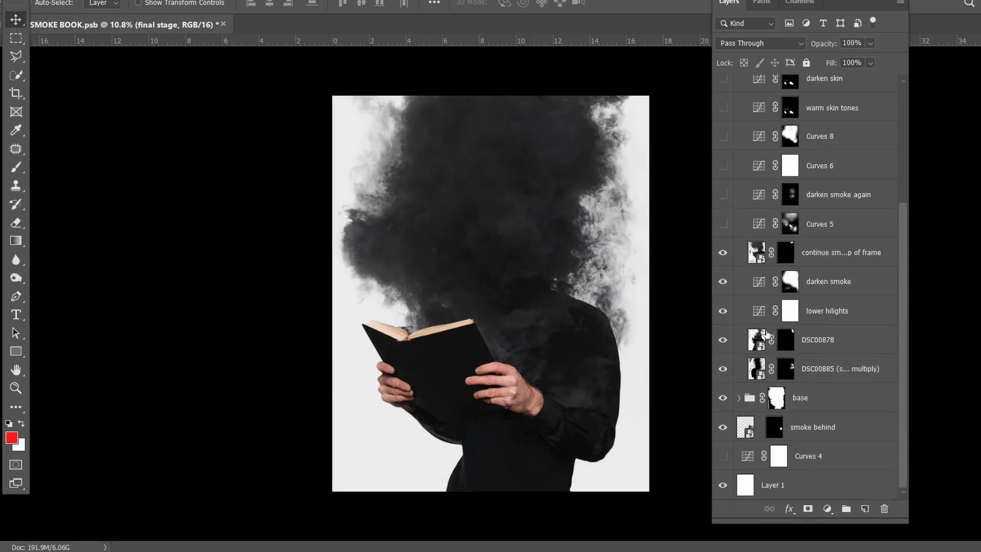
drag(725, 255, 723, 353)
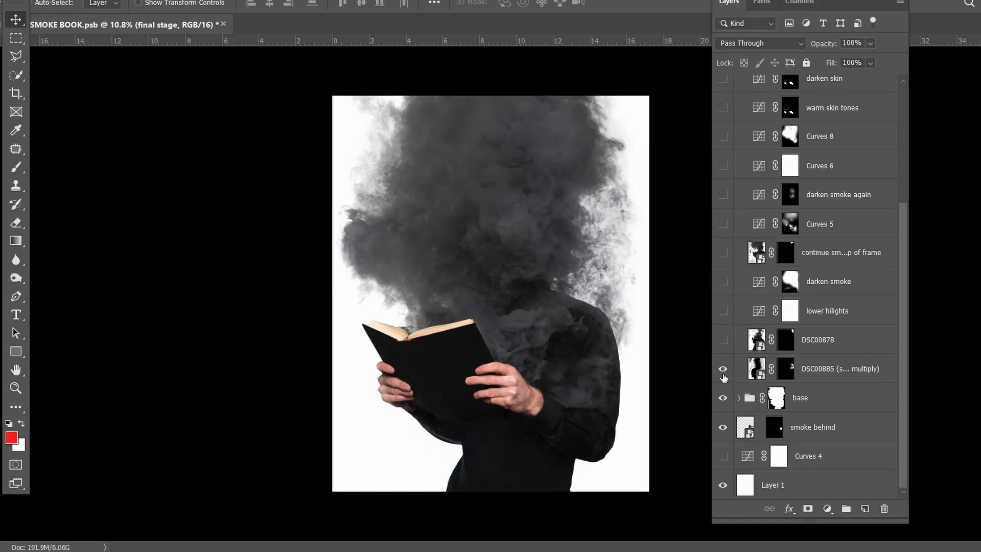
Compare the smoke beside the shoulder with the DSC00885 multiply layer hidden and shown
click(722, 374)
click(723, 375)
scroll(635, 292, up, 3)
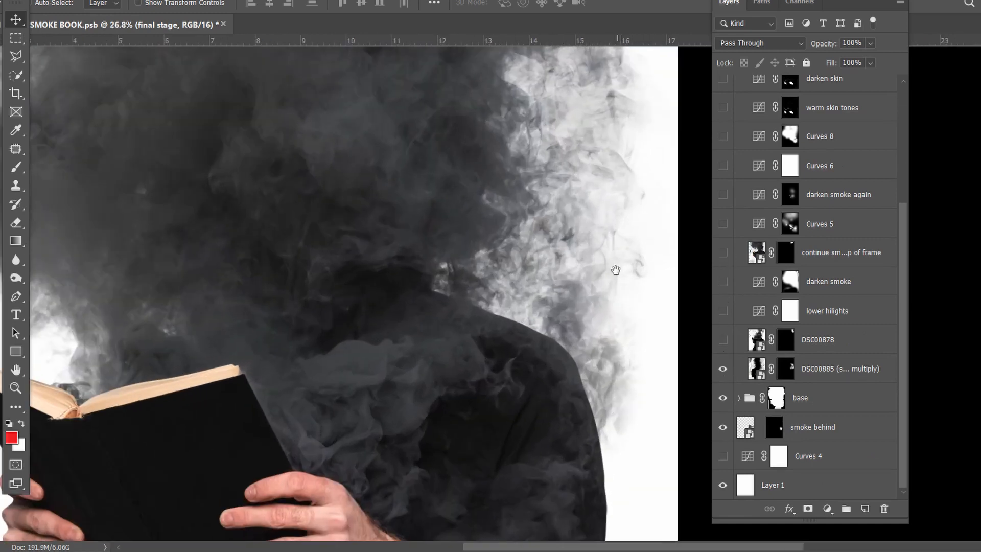
drag(615, 269, 586, 293)
click(723, 369)
click(723, 369)
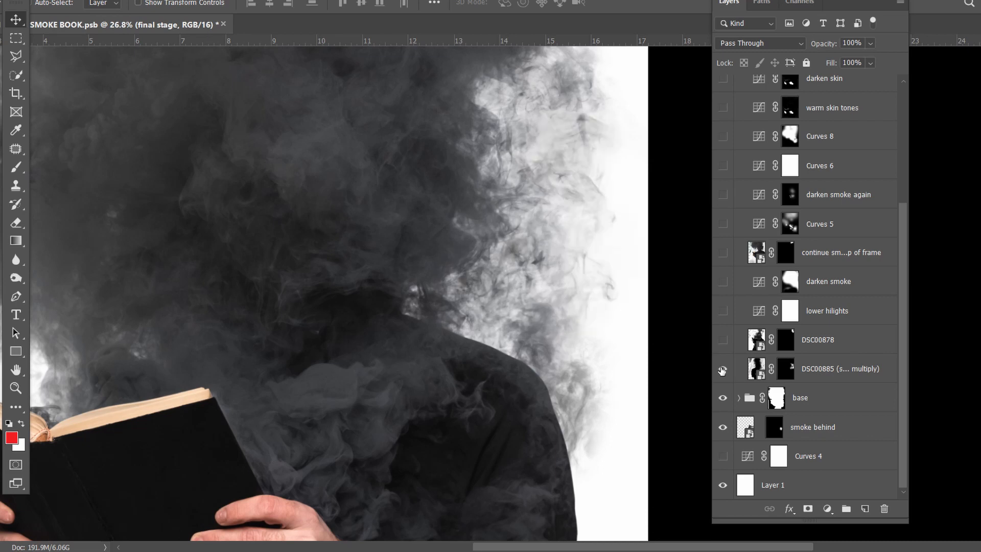
Show the DSC00878, lower hilights and darken smoke layers in the final stage group
scroll(561, 304, down, 4)
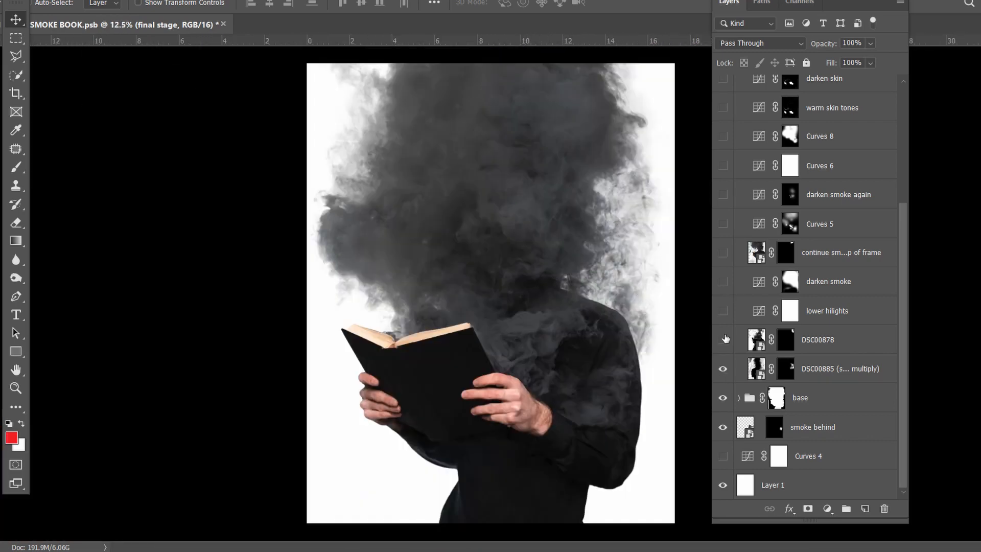
click(723, 339)
click(723, 340)
click(723, 339)
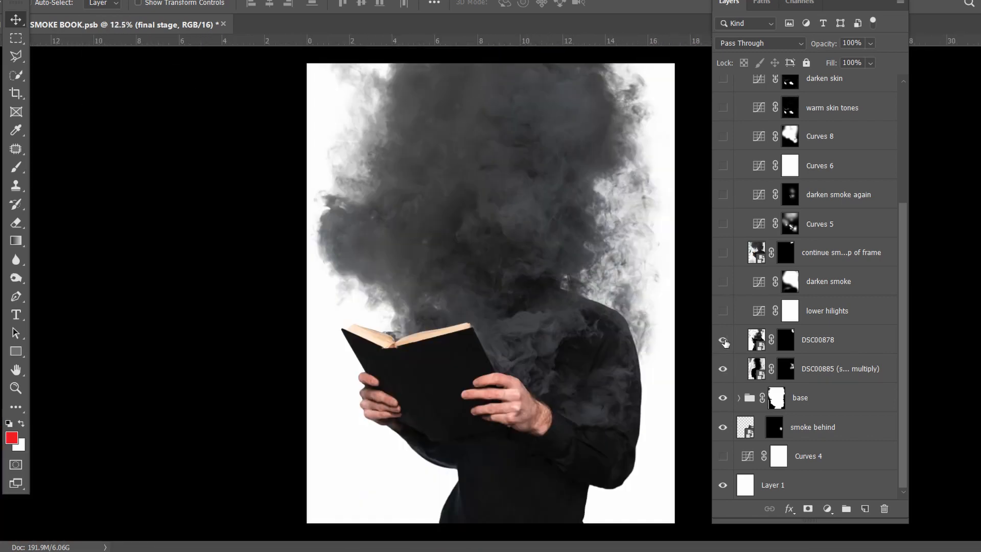
click(723, 312)
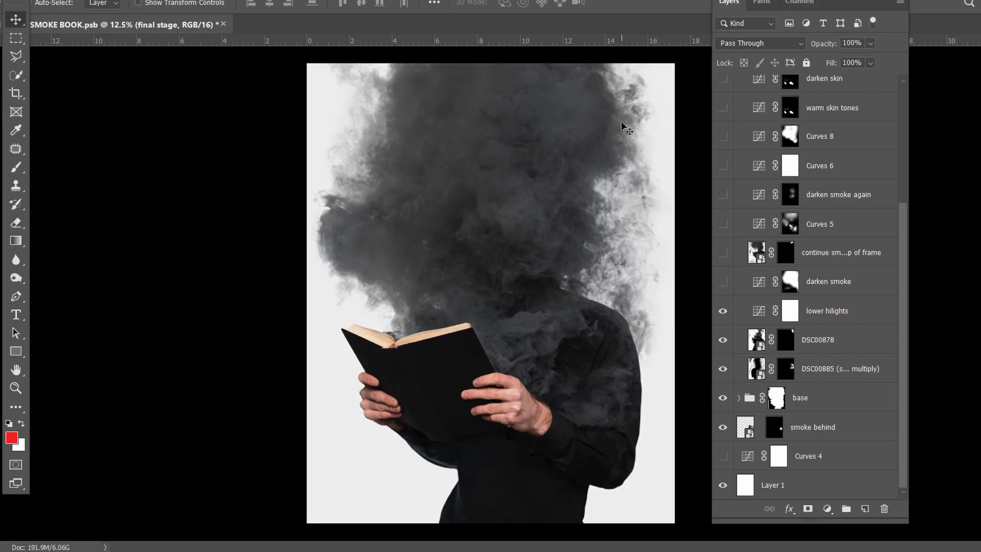
click(723, 281)
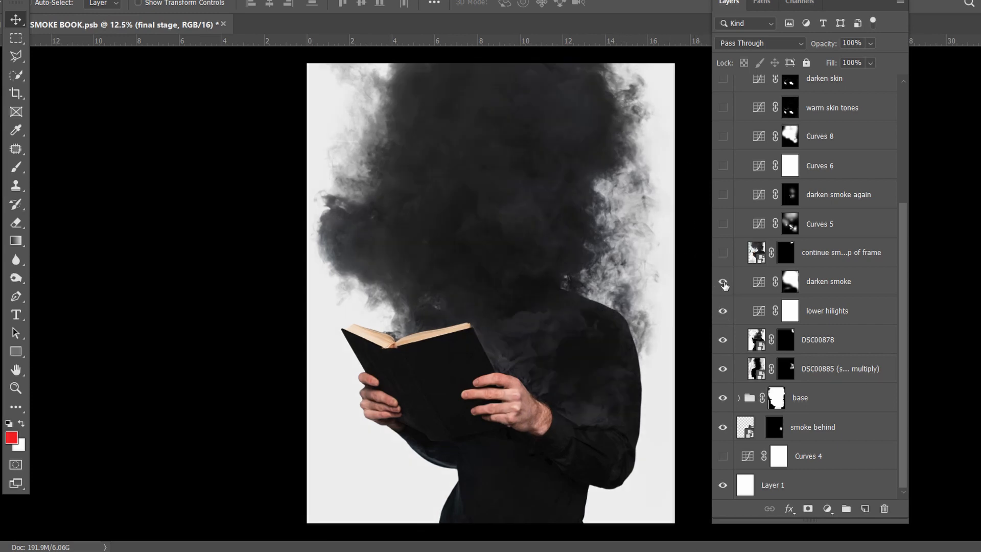
Examine the RGB curve of the darken smoke adjustment layer and close its properties
click(820, 281)
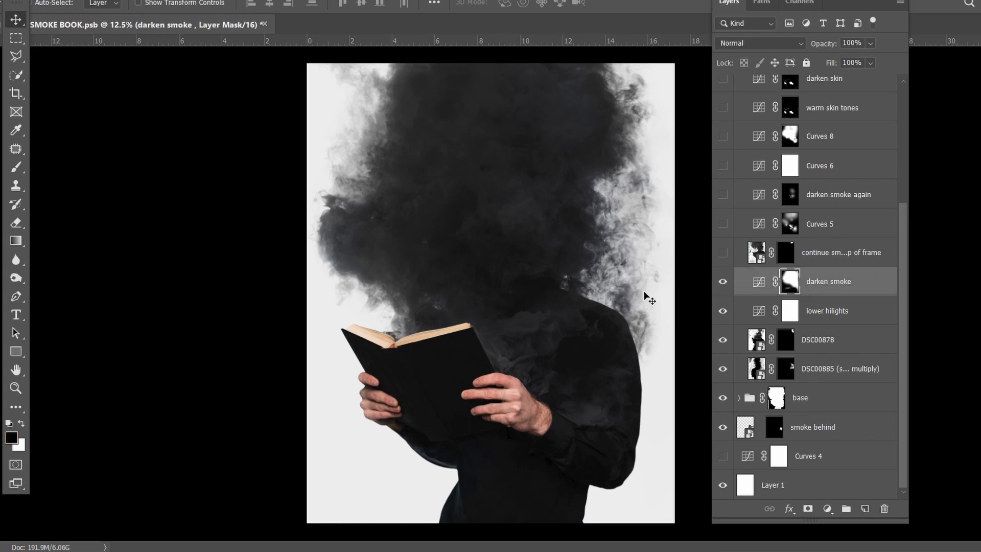
scroll(524, 331, up, 1)
double_click(759, 282)
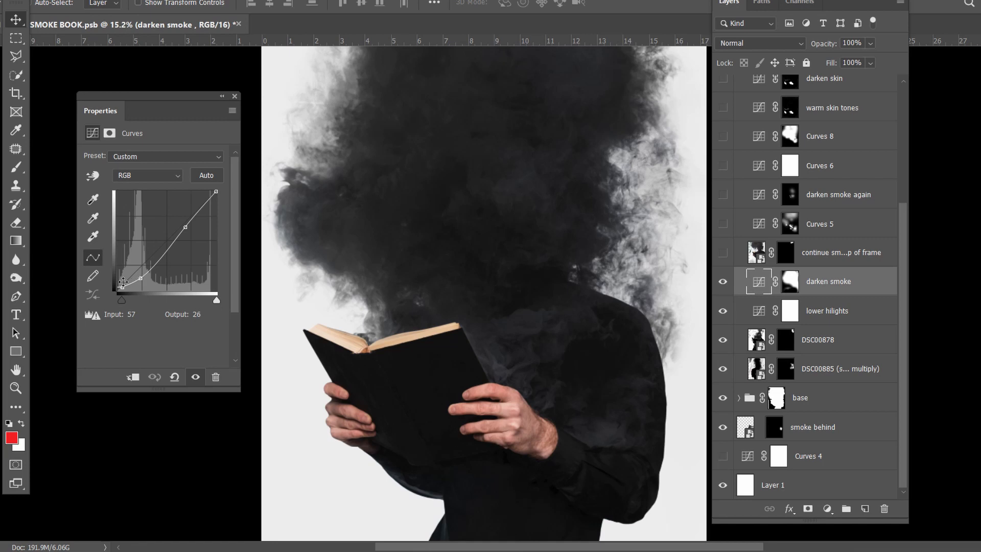
click(235, 96)
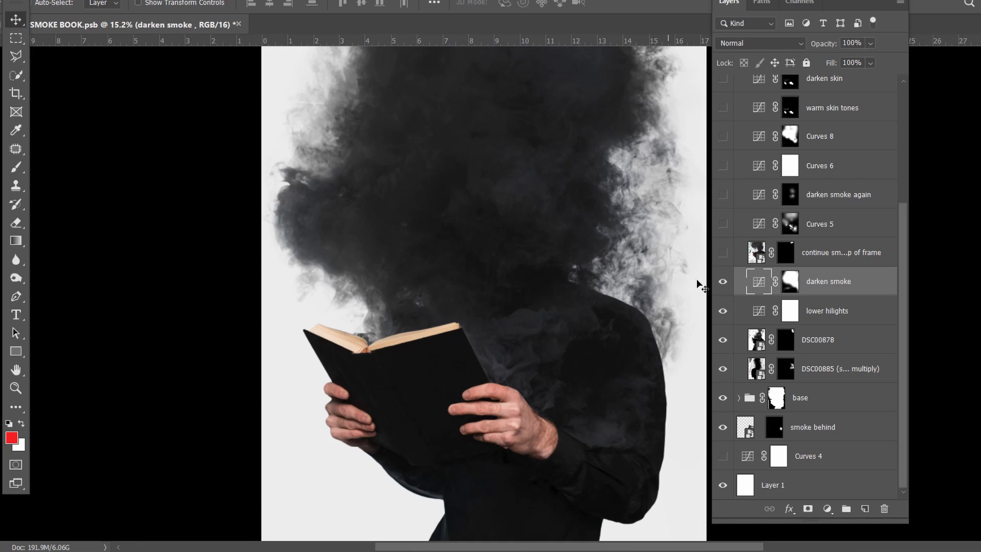
View the darken smoke mask on its own, and compare the image with that layer hidden and shown
click(783, 279)
key(ctrl+minus)
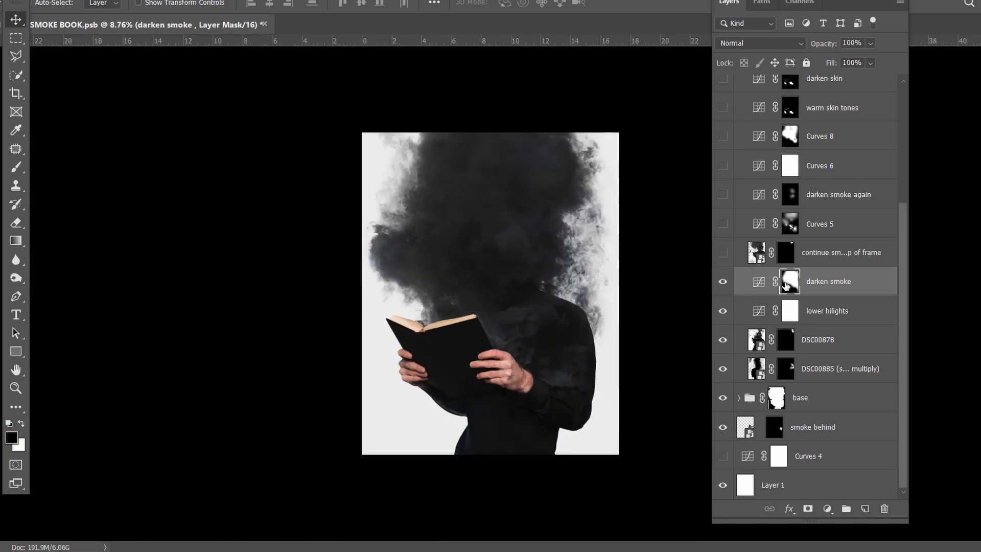
shift+click(789, 285)
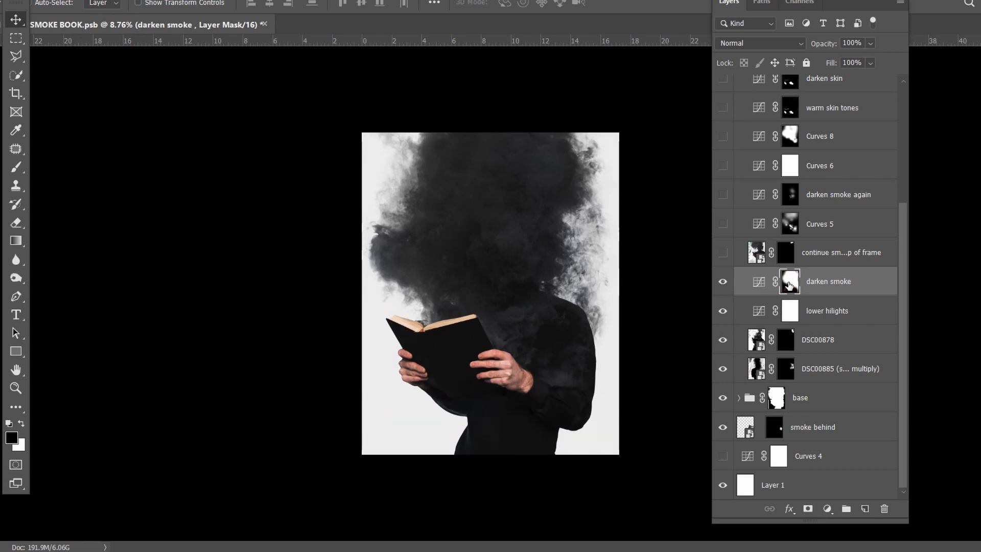
alt+click(789, 285)
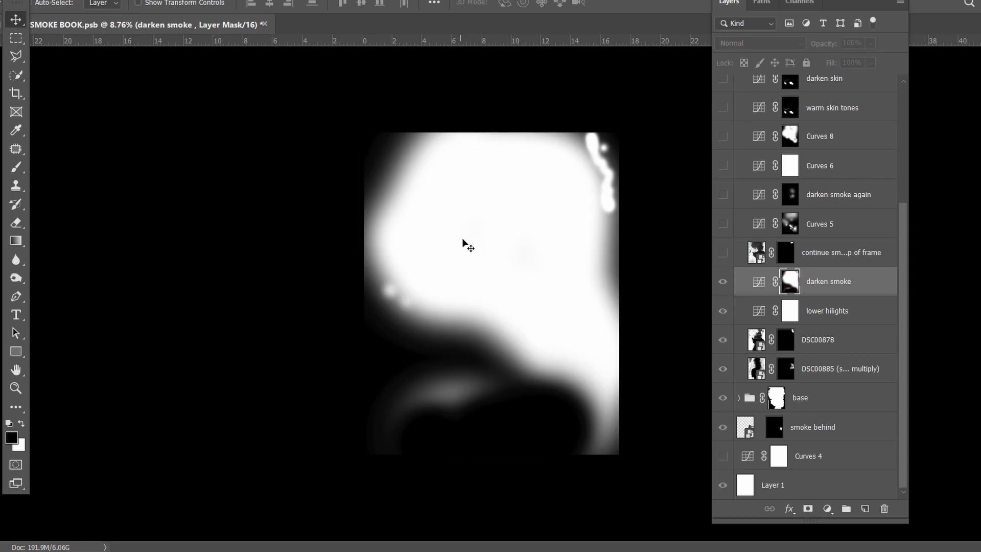
alt+click(789, 285)
click(723, 284)
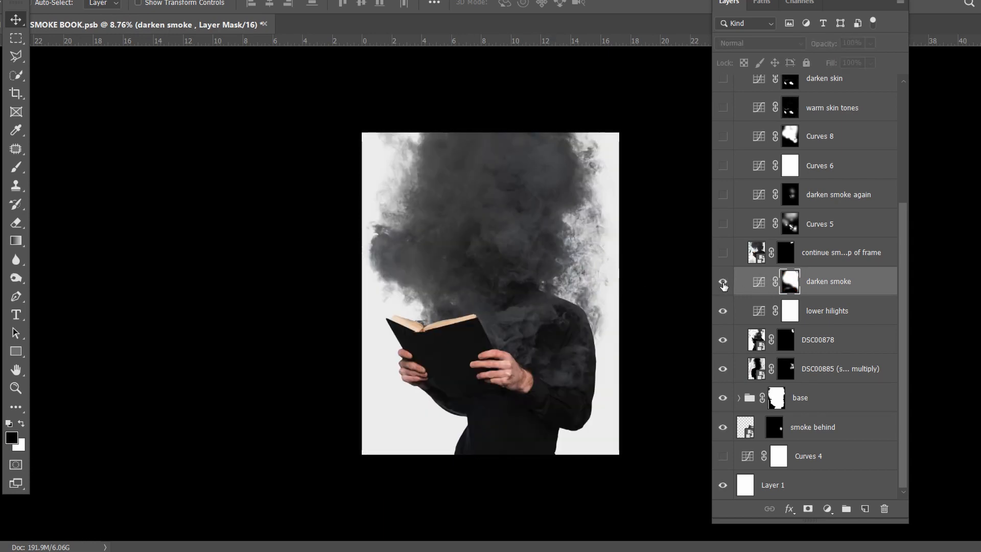
click(723, 284)
Show and select the continue smoke - top of frame layer, and inspect the upper edge of the image closely
click(722, 254)
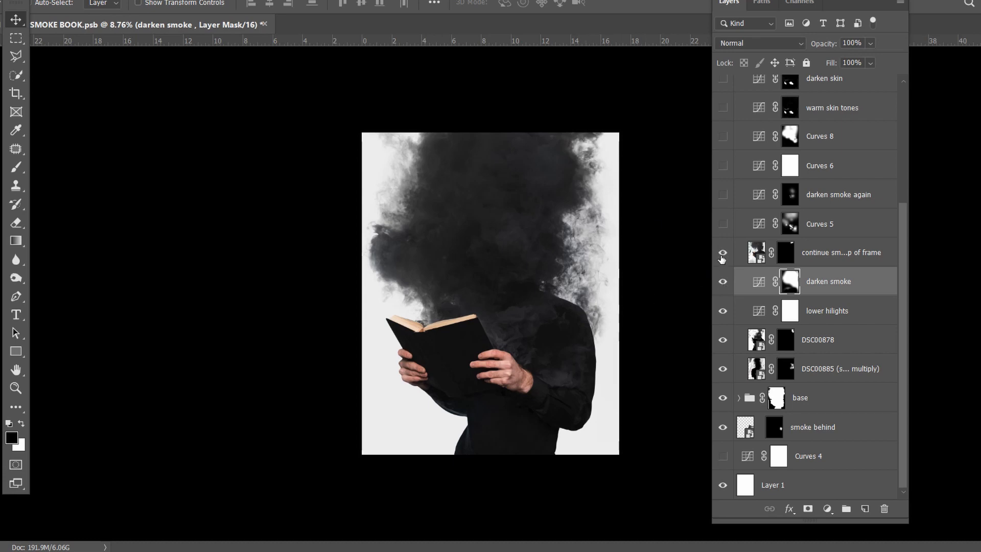
click(816, 256)
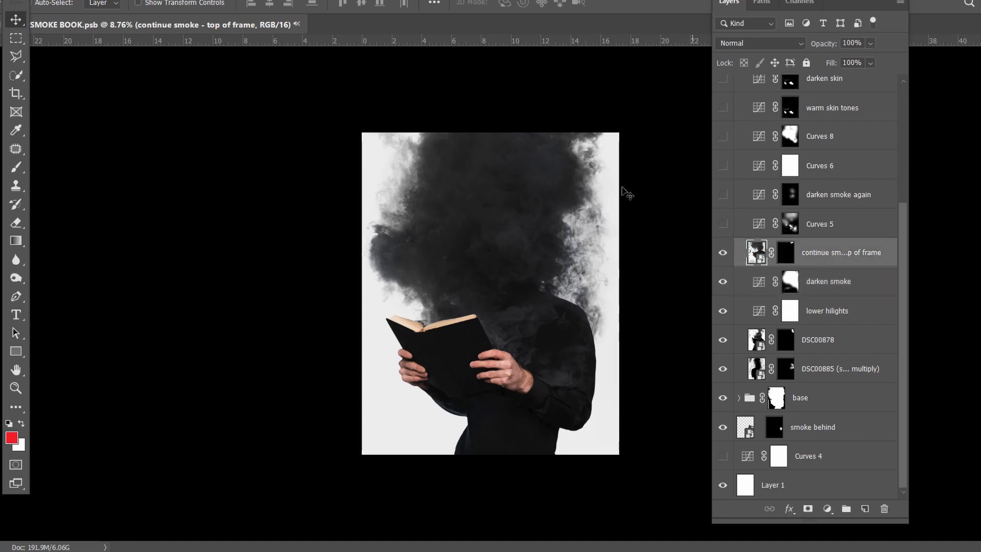
scroll(582, 134, up, 5)
scroll(590, 123, up, 1)
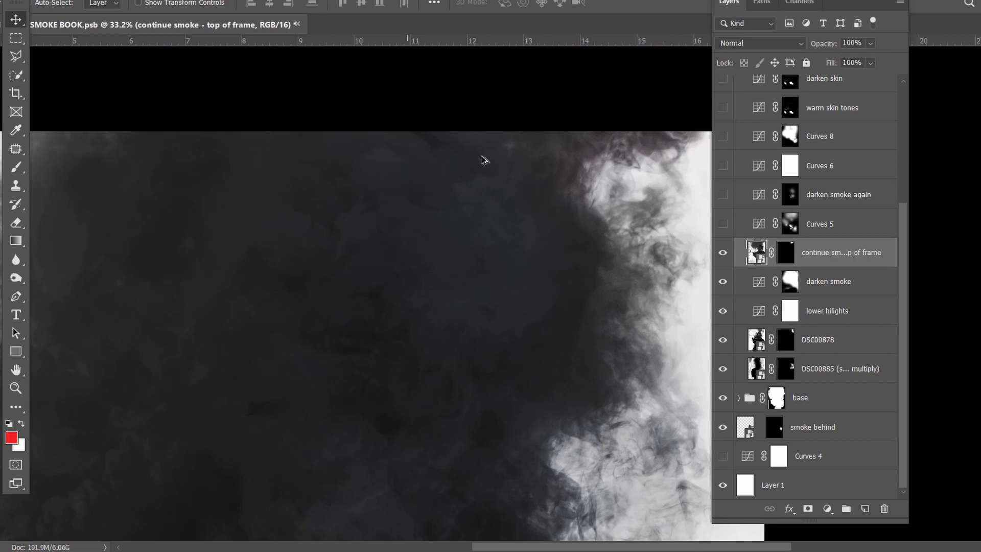
Inspect the added smoke along the upper-right edge of the image closely, and view the whole composite
scroll(593, 134, down, 5)
scroll(611, 101, up, 5)
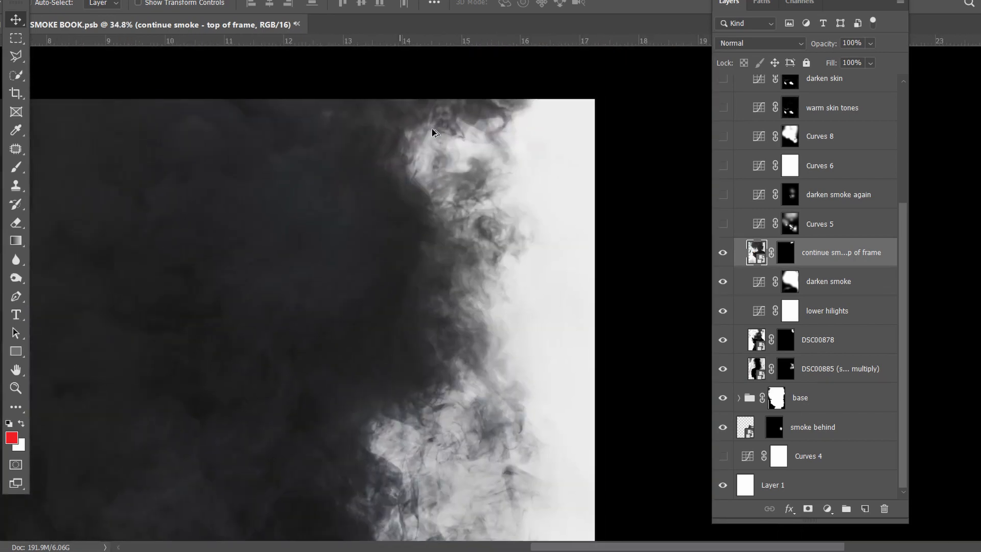
scroll(433, 133, up, 2)
drag(432, 131, 396, 222)
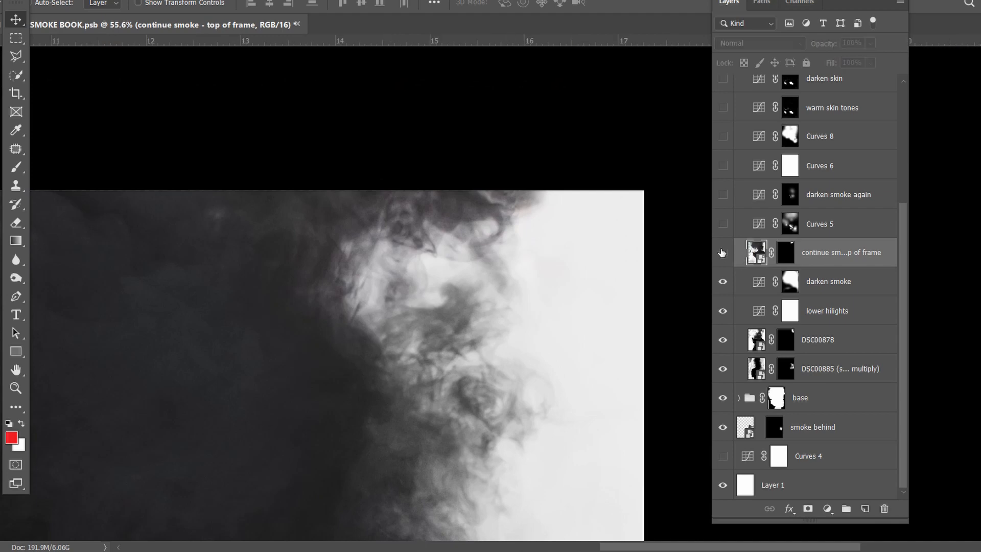
scroll(511, 271, down, 6)
scroll(514, 272, up, 1)
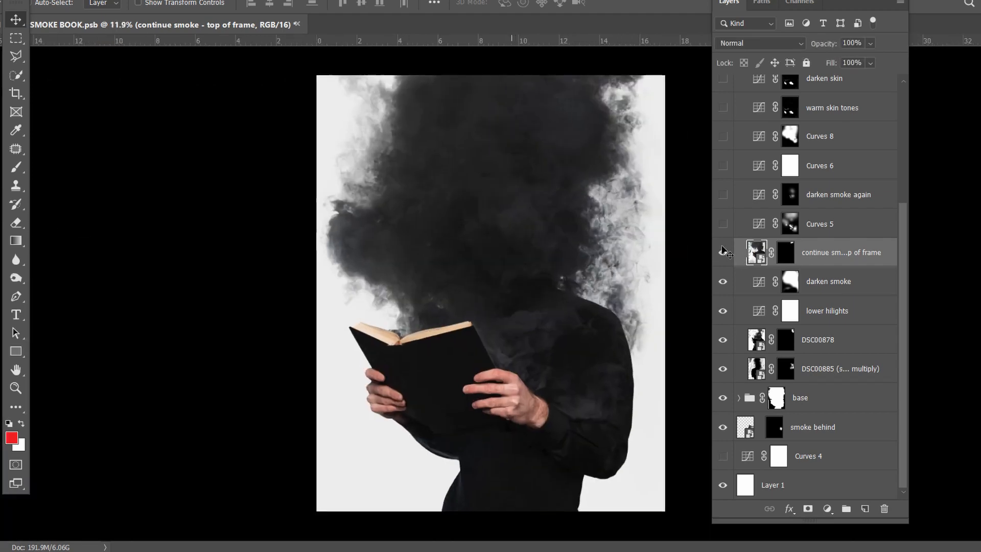
Select and show the Curves 5 layer, and inspect the smoke and shoulder closely
click(860, 225)
click(722, 224)
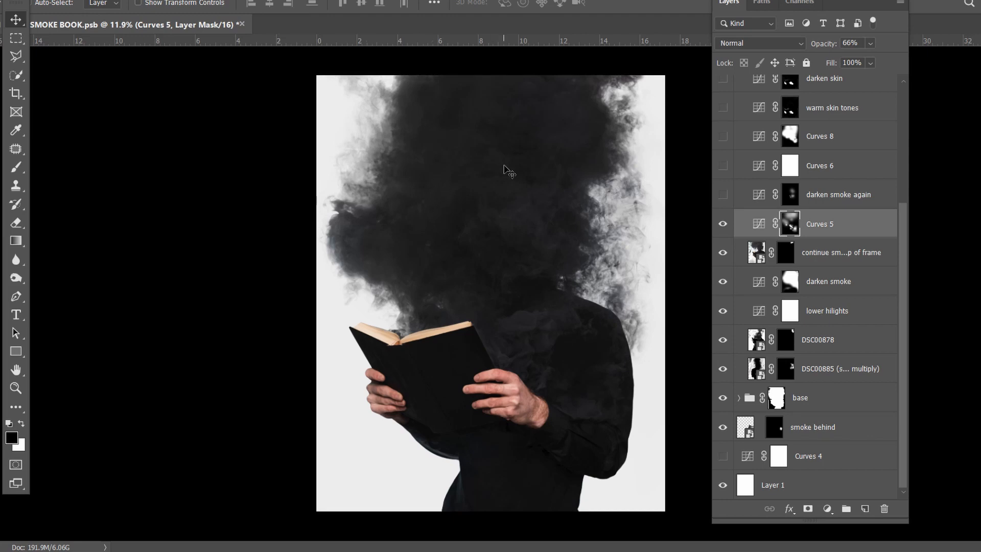
scroll(513, 217, up, 2)
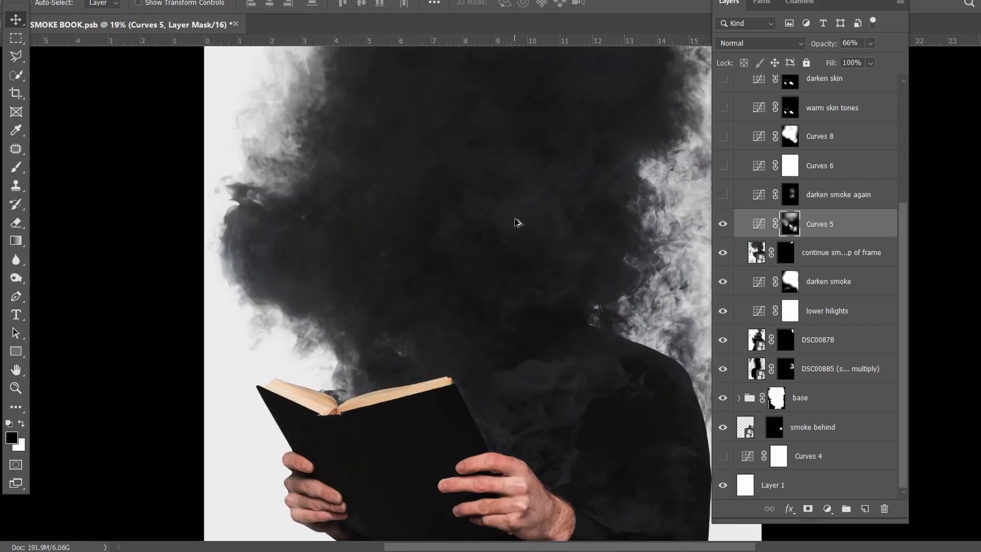
scroll(515, 221, up, 1)
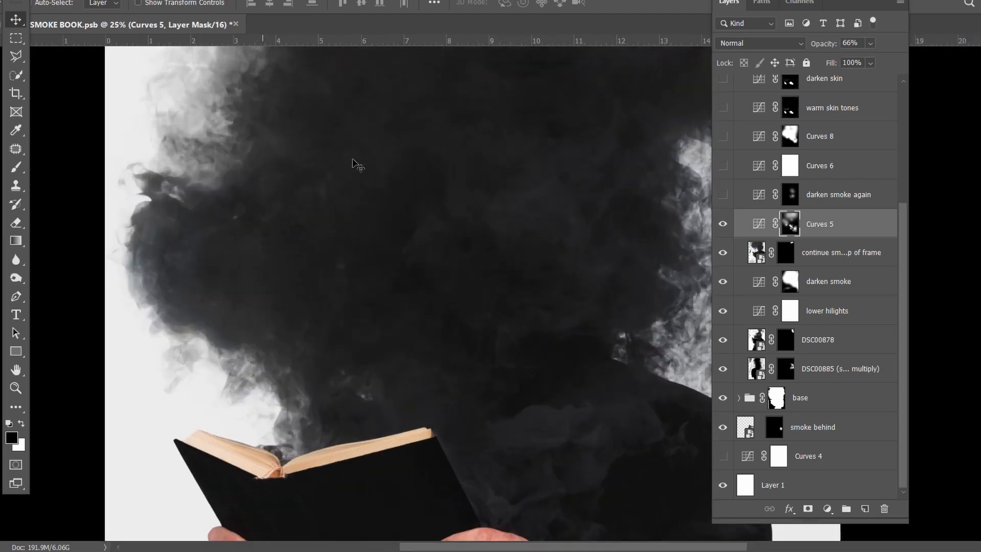
Compare the whole image with Curves 5, continue smoke - top of frame and darken smoke hidden and shown
key(ctrl+0)
click(723, 224)
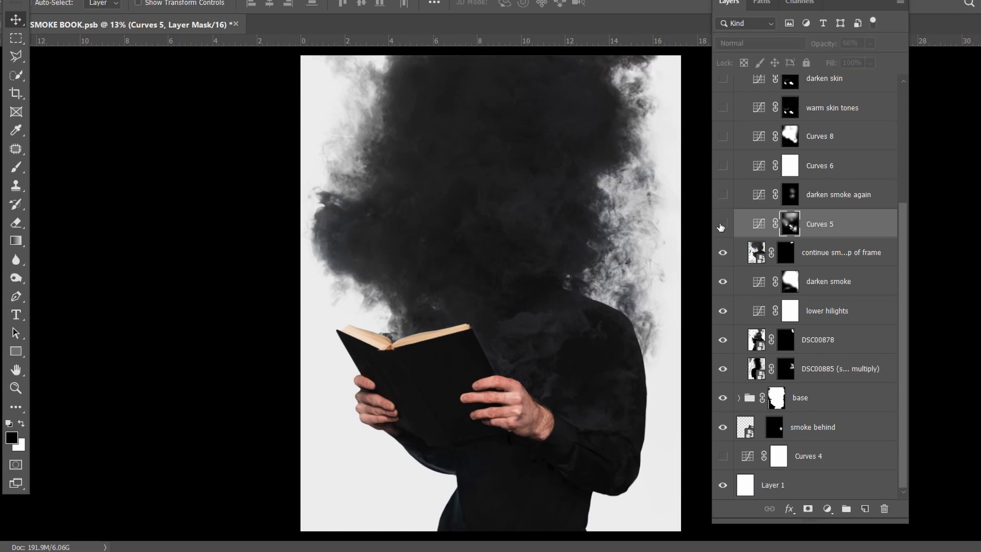
click(722, 224)
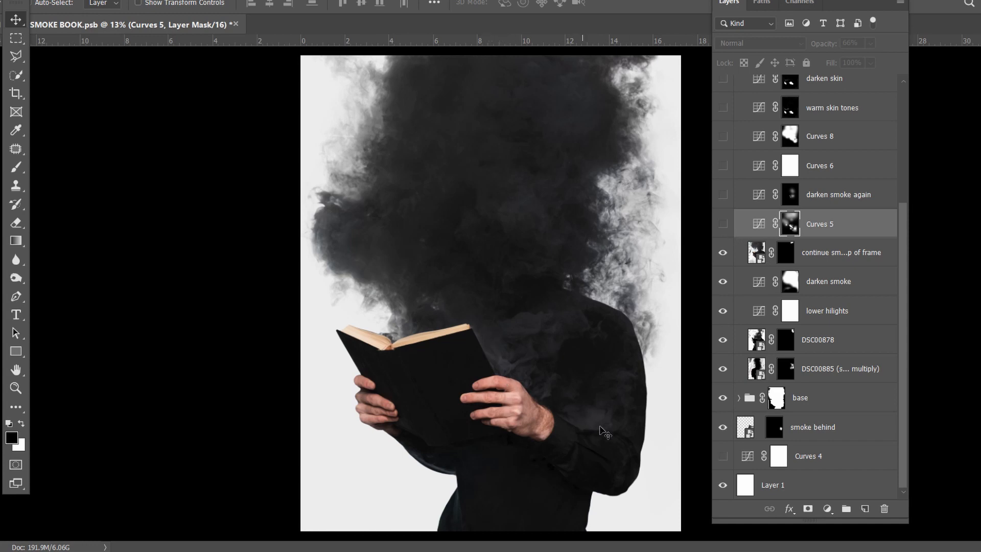
click(723, 252)
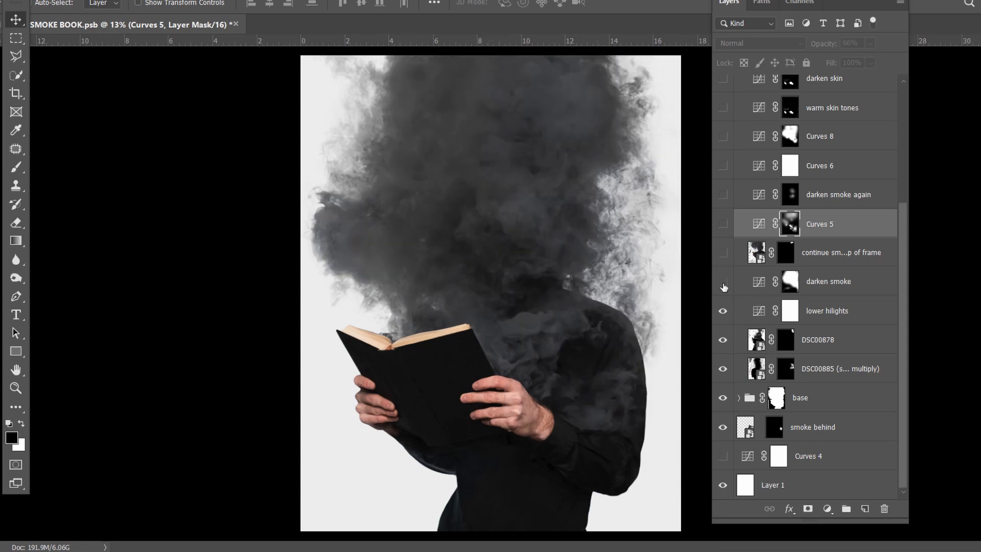
click(723, 223)
click(722, 253)
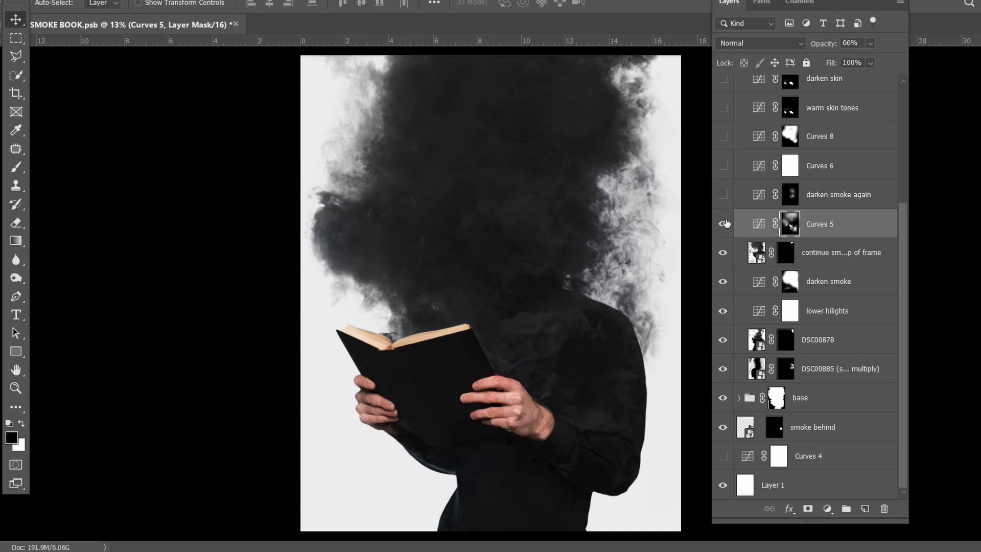
mouse_move(726, 223)
mouse_down()
mouse_move(725, 282)
mouse_move(725, 234)
mouse_up()
click(724, 283)
Show and select the darken smoke again layer, and compare the smoke with it hidden and shown
scroll(794, 268, up, 6)
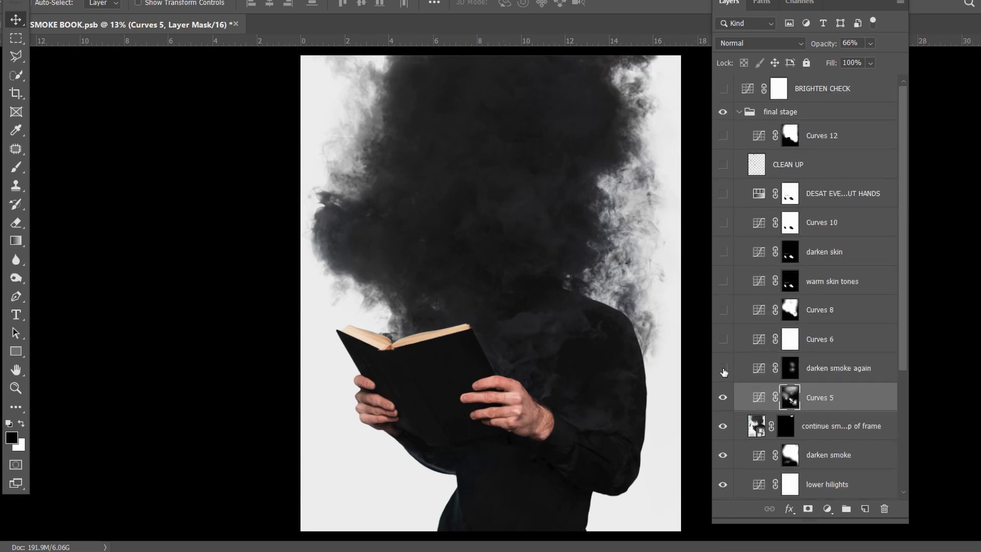
scroll(558, 229, up, 3)
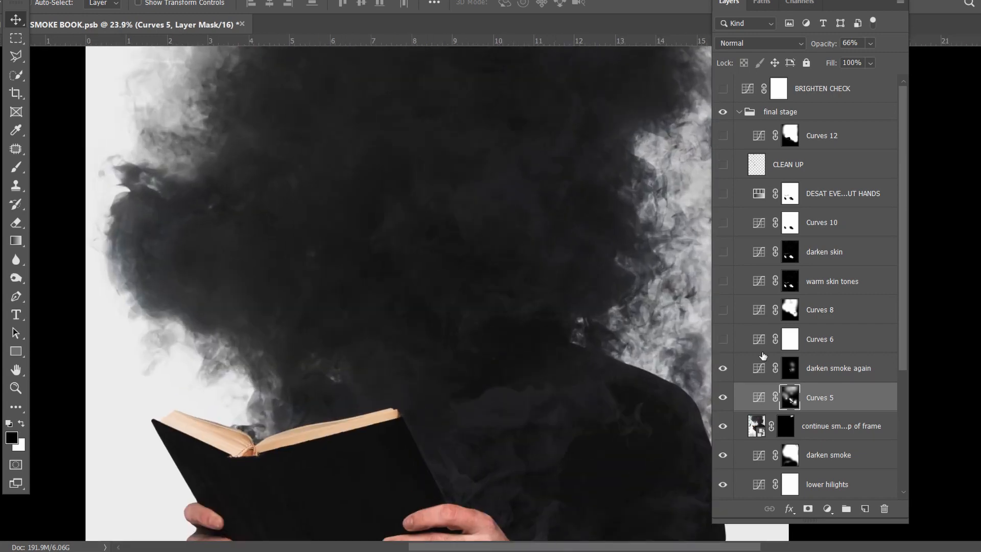
click(818, 370)
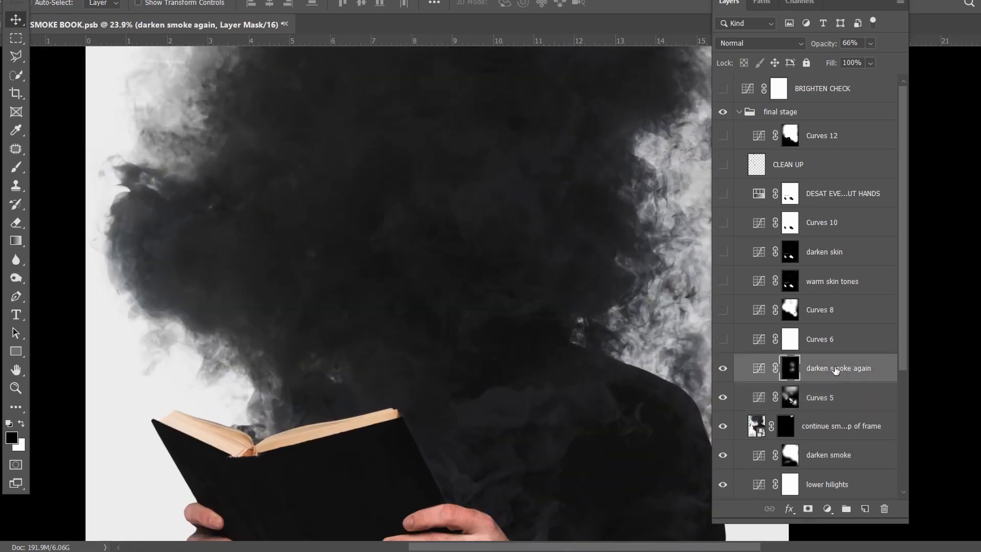
click(718, 369)
click(716, 369)
scroll(528, 282, down, 3)
Show and select the Curves 6 layer, examine its RGB curve and close its properties
click(722, 340)
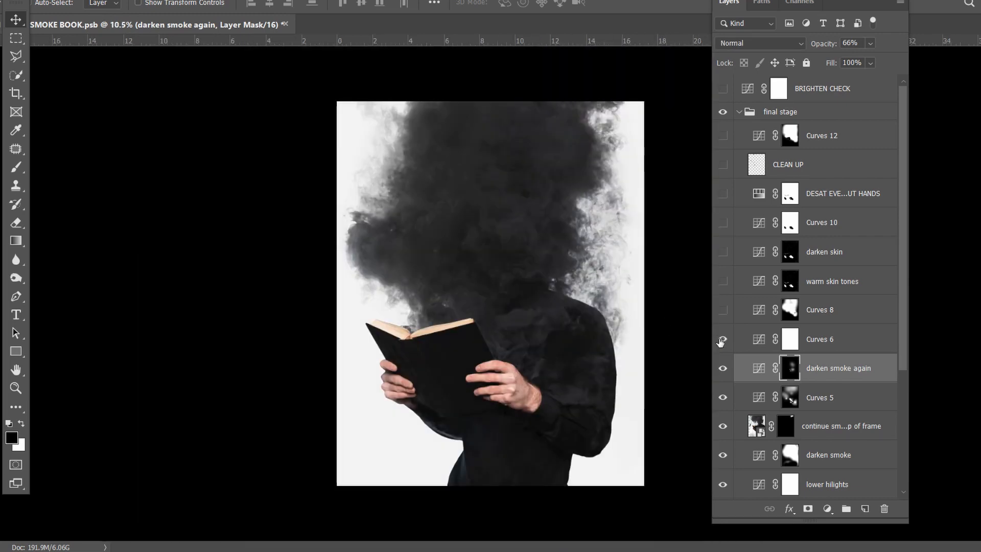
click(782, 341)
double_click(758, 339)
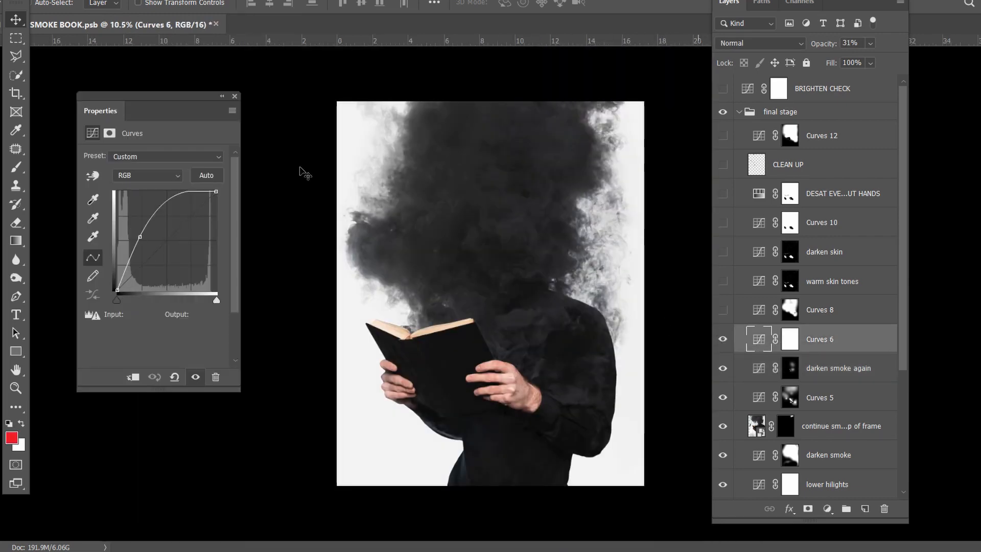
click(235, 96)
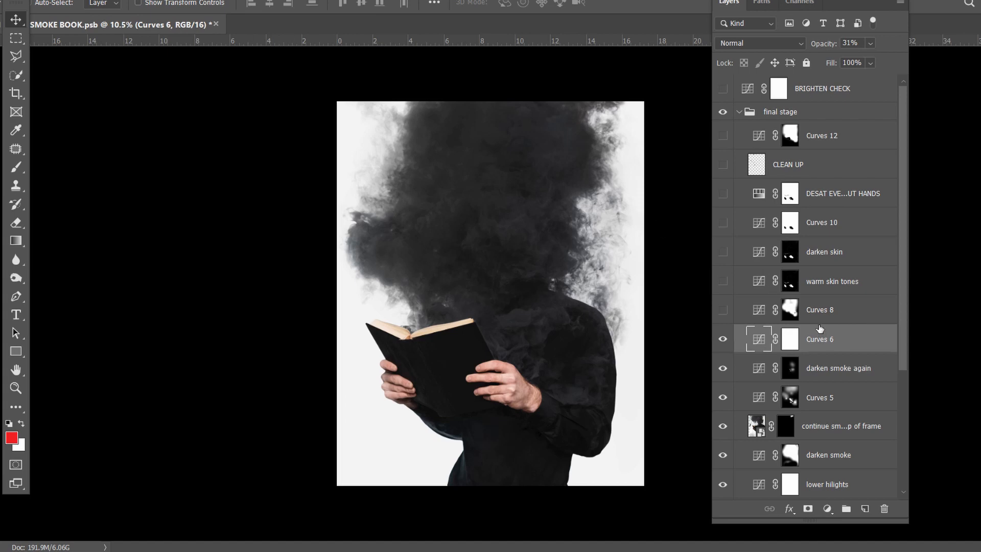
Select the Curves 6 layer mask and compare the image with that layer hidden and shown
click(790, 339)
click(721, 340)
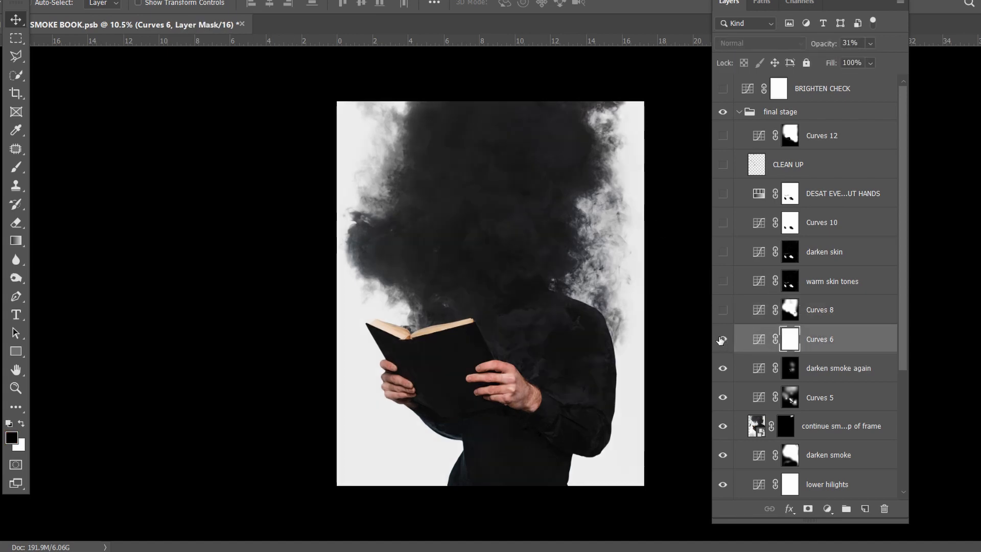
click(722, 339)
click(722, 340)
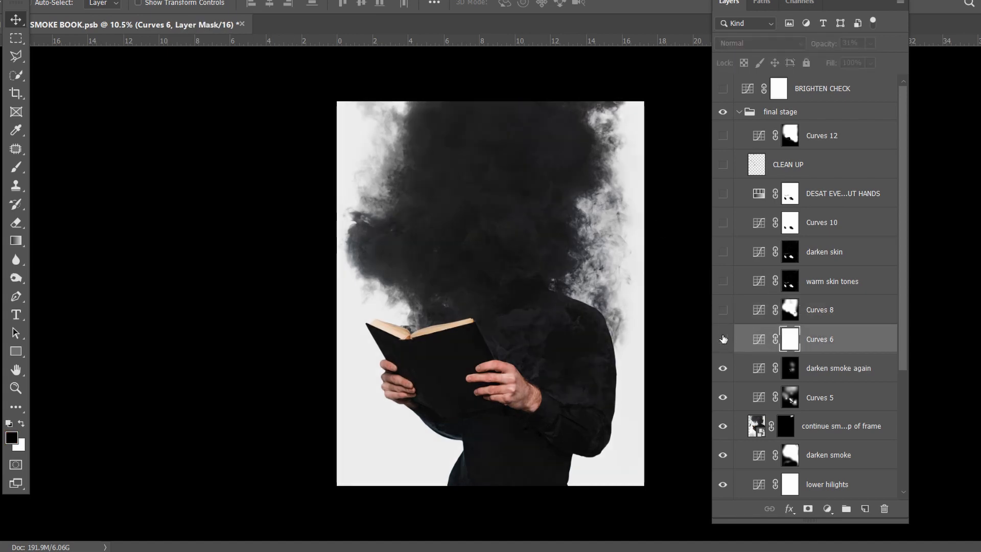
click(722, 340)
Show the Curves 8 layer, keeping Curves 6 visible beneath it
click(722, 310)
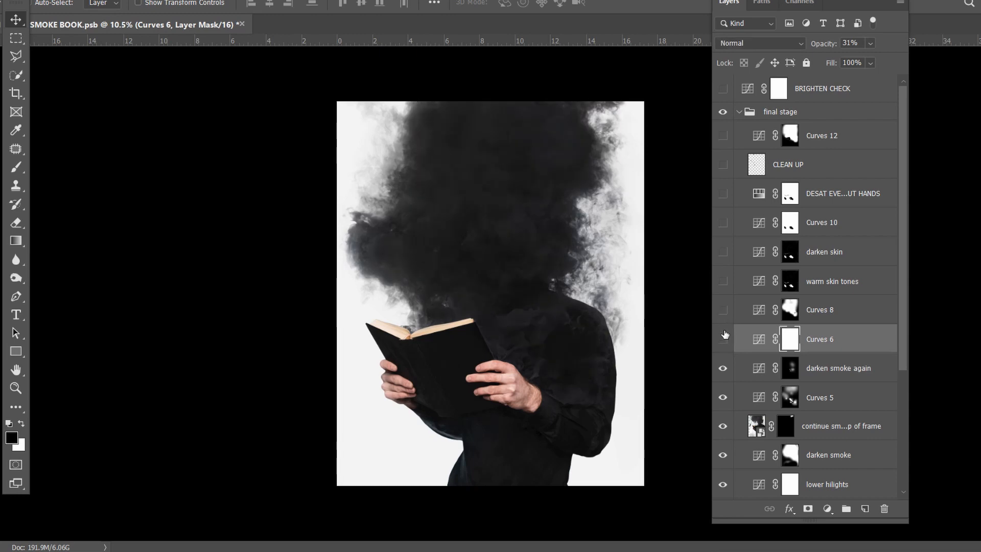
click(722, 340)
click(722, 340)
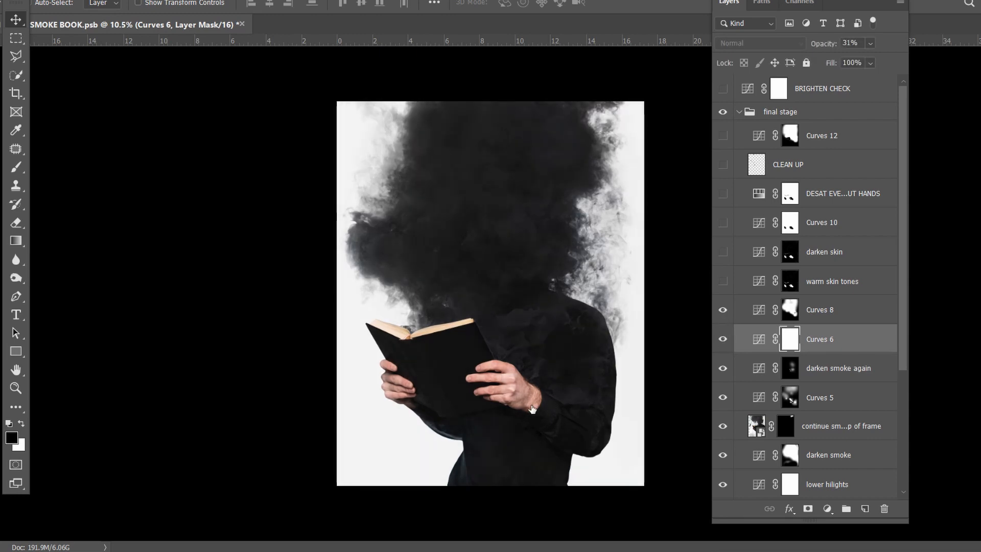
Compare the image with the Curves 6 and Curves 8 layers hidden and shown, up close and as a whole
scroll(531, 408, up, 2)
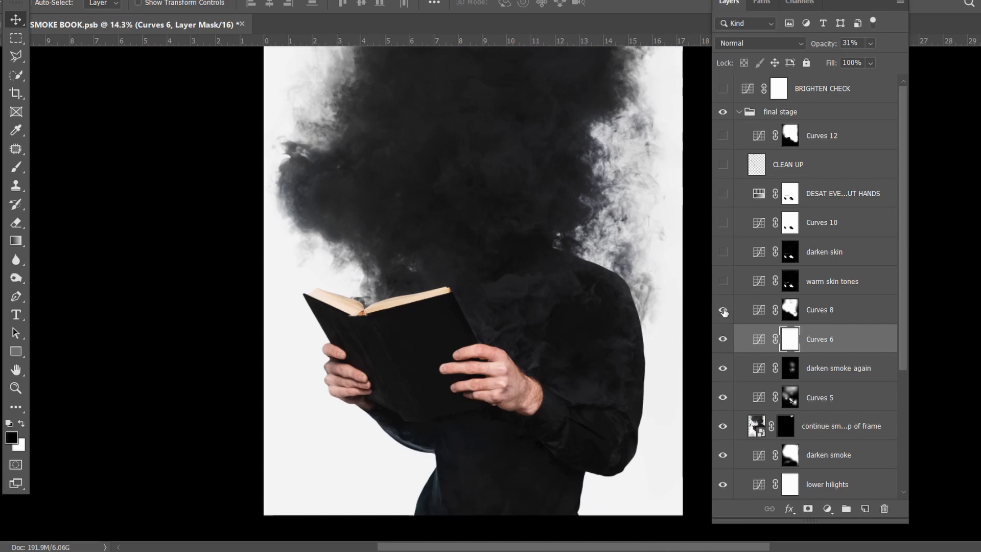
click(722, 339)
click(722, 309)
click(722, 339)
scroll(561, 315, down, 3)
scroll(560, 315, up, 1)
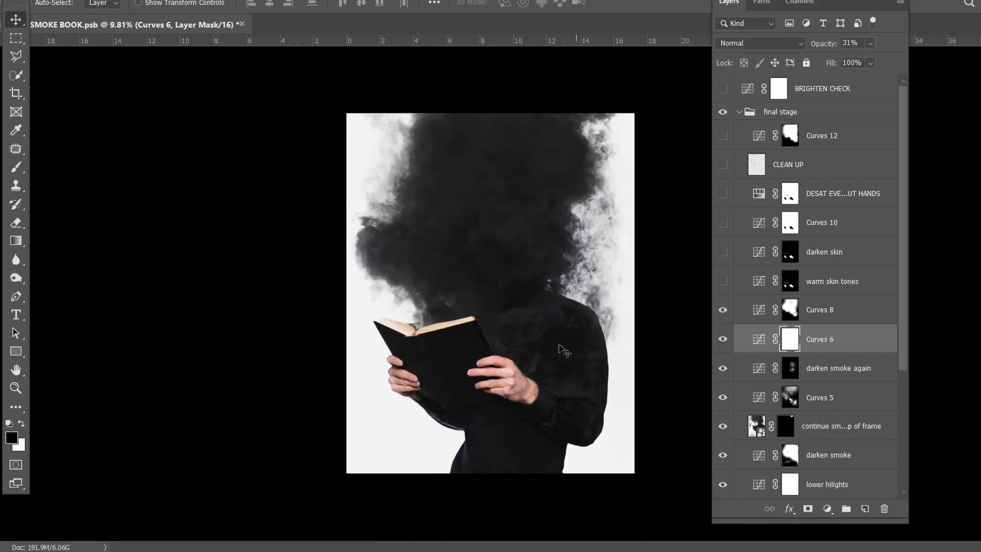
click(723, 339)
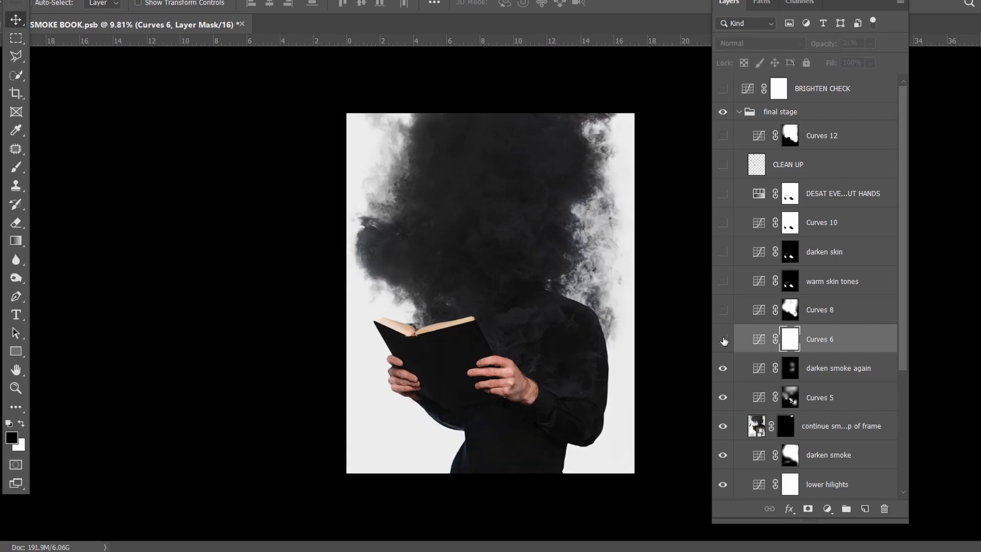
click(722, 310)
Show and select the warm skin tones layer, and compare the hand up close with it hidden and shown
scroll(520, 395, up, 3)
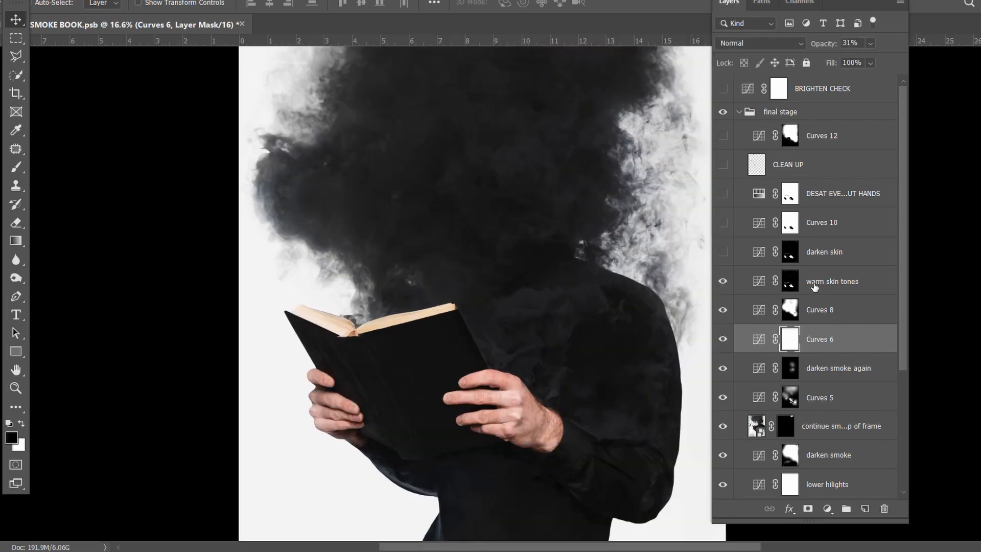
click(814, 286)
scroll(520, 403, up, 5)
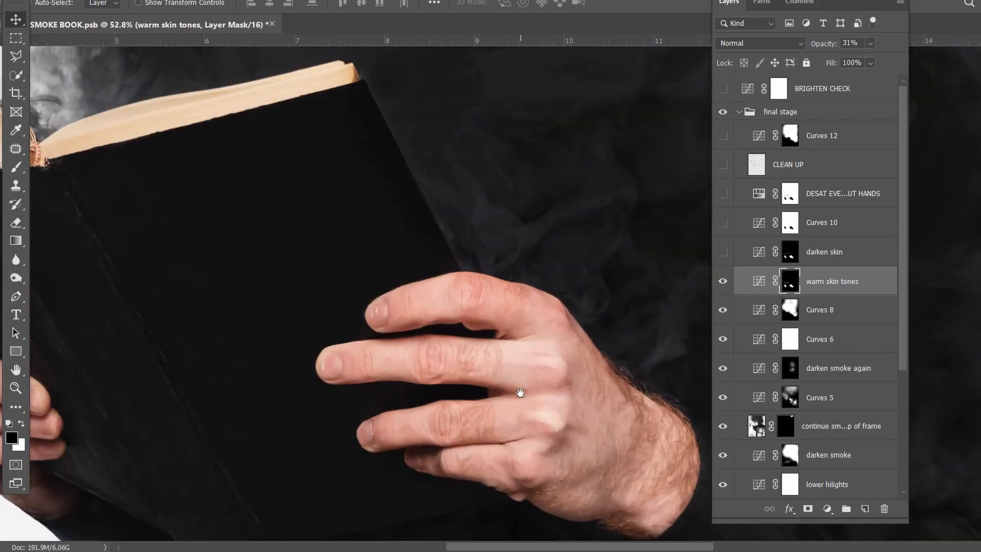
drag(520, 392, 408, 254)
scroll(407, 254, up, 2)
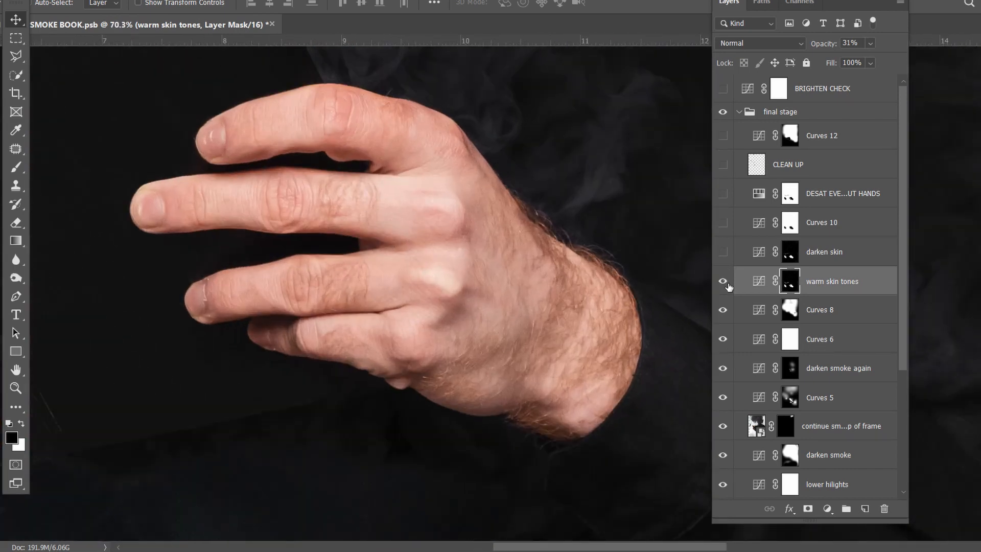
click(724, 282)
Examine the Red and Blue channel curves of the warm skin tones layer and close its properties
double_click(762, 283)
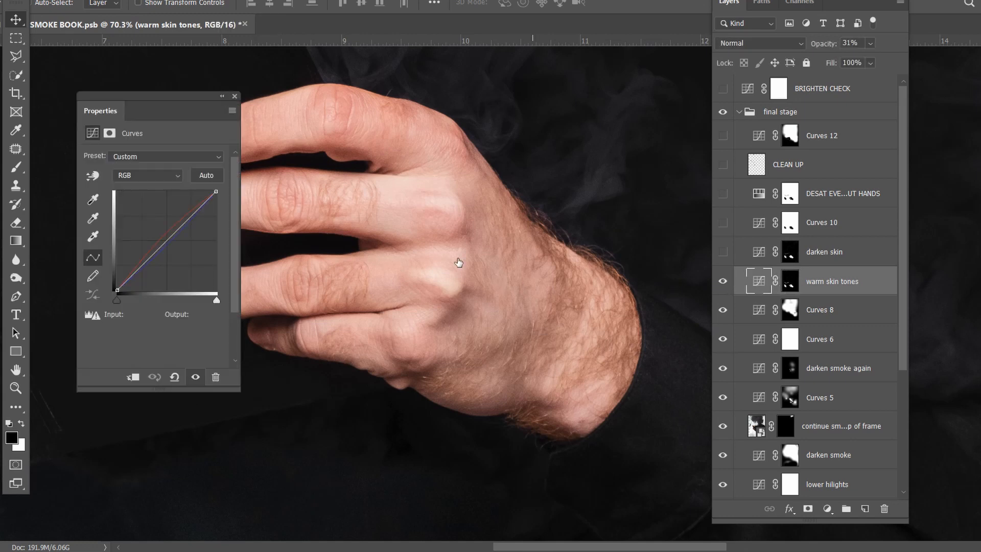
click(145, 176)
click(129, 198)
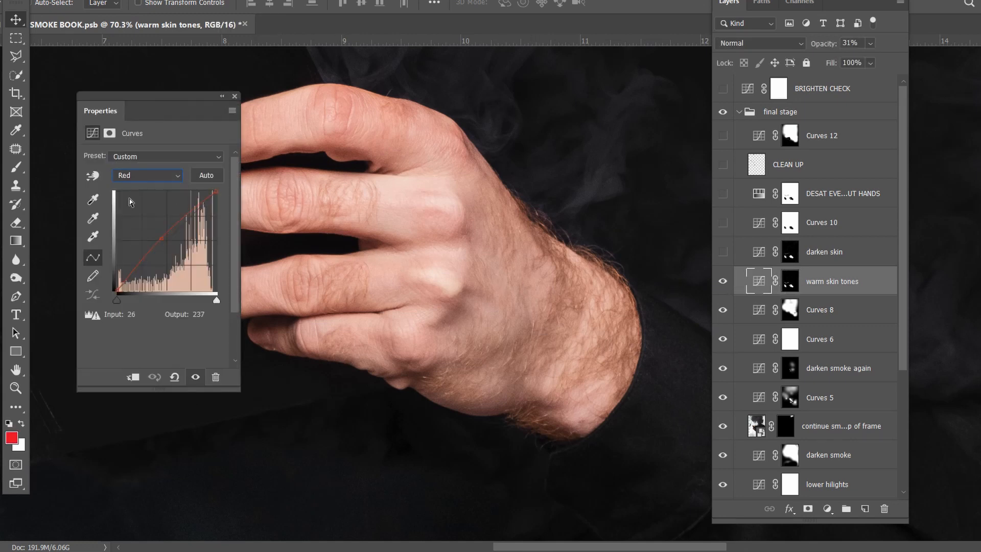
click(147, 175)
click(136, 220)
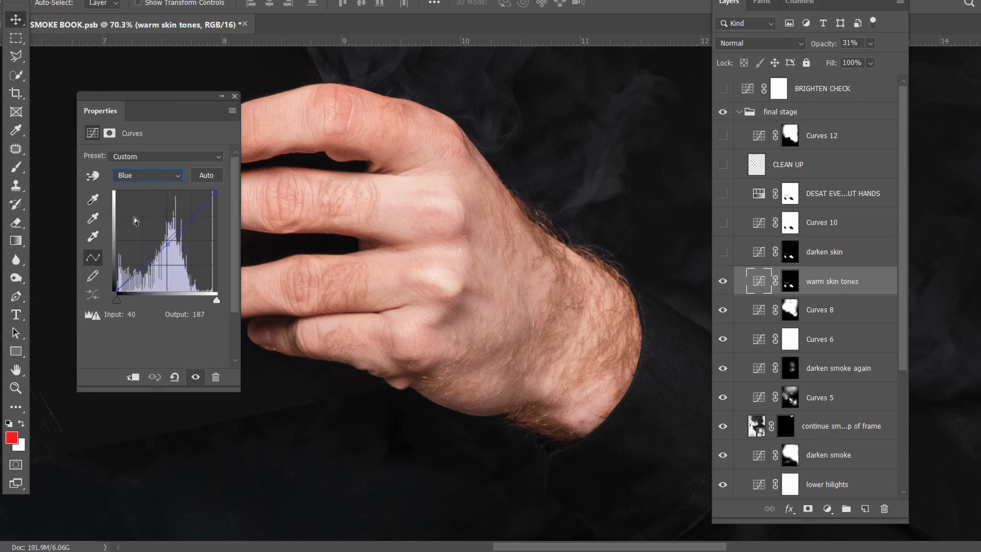
click(234, 96)
Show and select the darken skin layer, and compare the hands with it hidden and shown
click(722, 283)
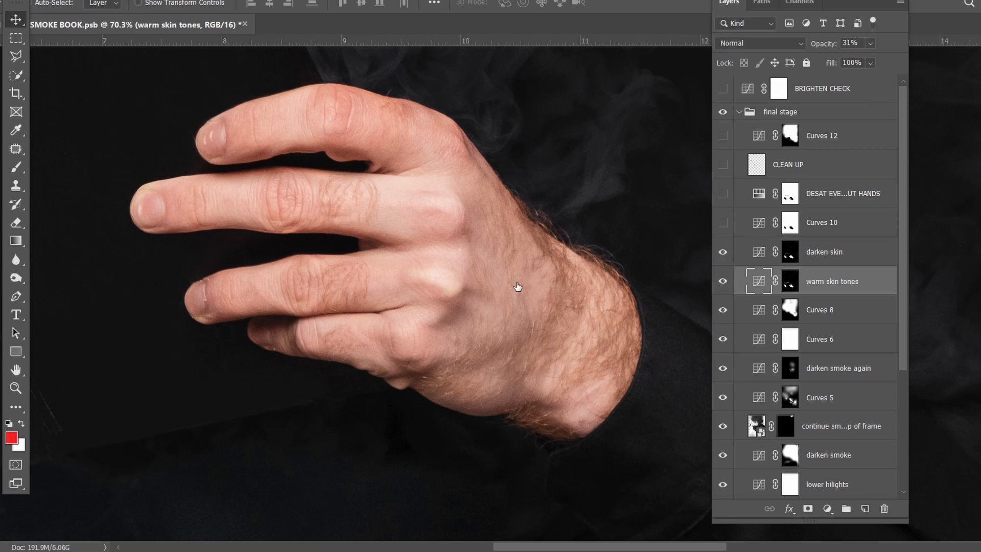
scroll(517, 287, down, 10)
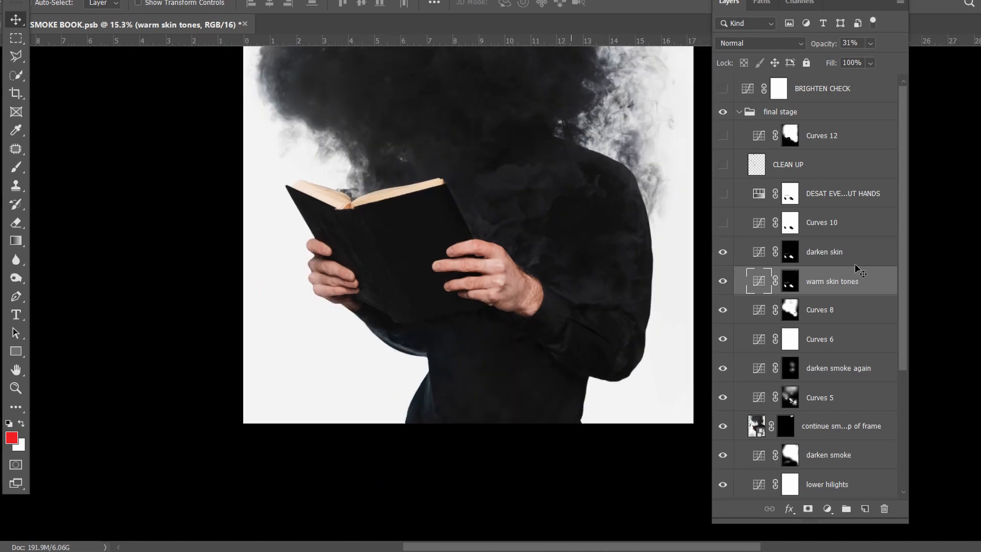
click(790, 253)
click(723, 253)
click(723, 253)
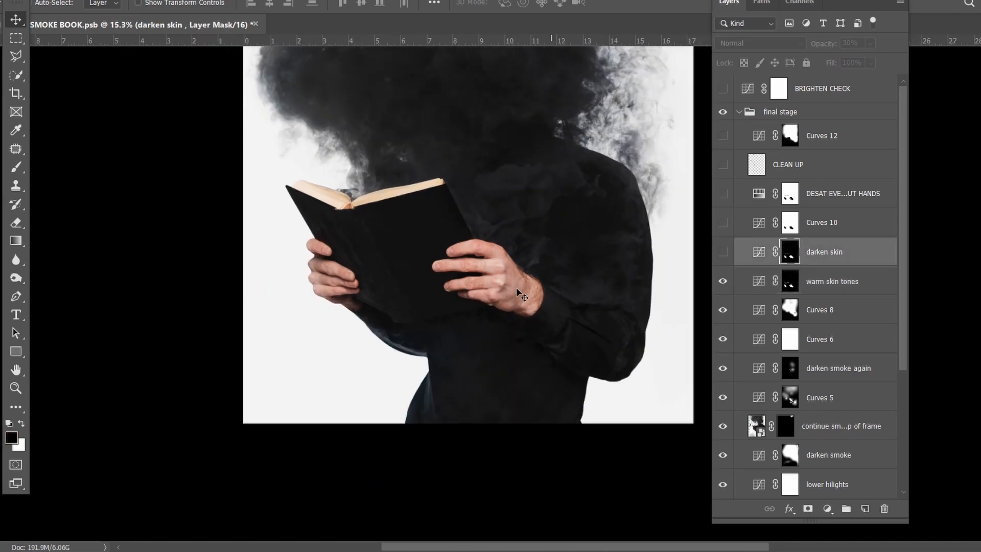
scroll(517, 284, up, 3)
scroll(505, 293, down, 2)
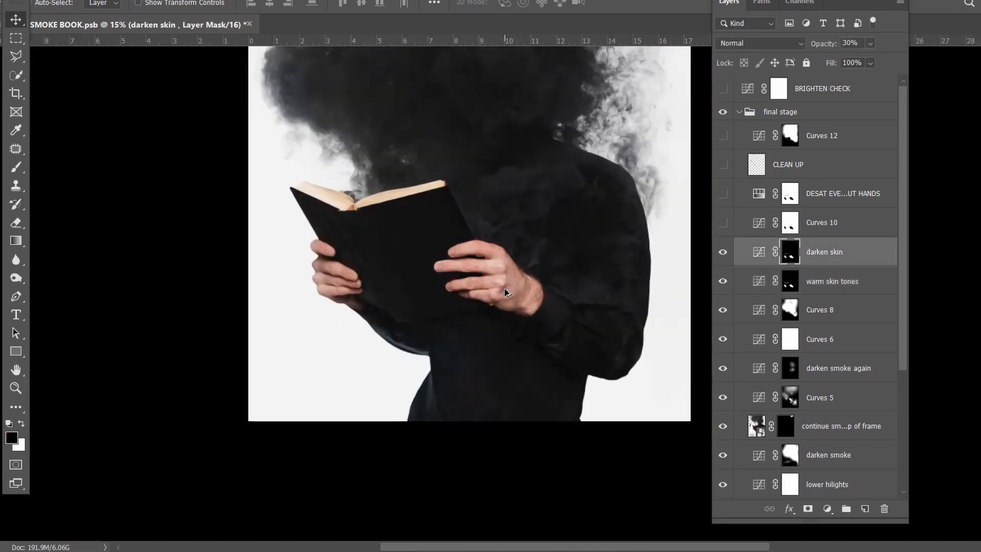
scroll(505, 292, down, 2)
scroll(500, 306, up, 1)
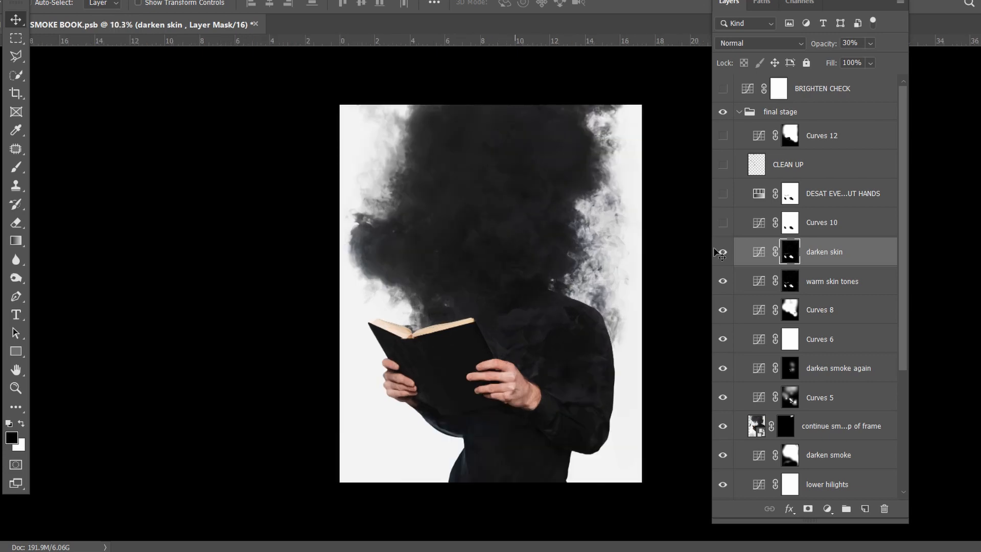
Select and show the Curves 10 layer in the final stage group
click(835, 223)
click(723, 224)
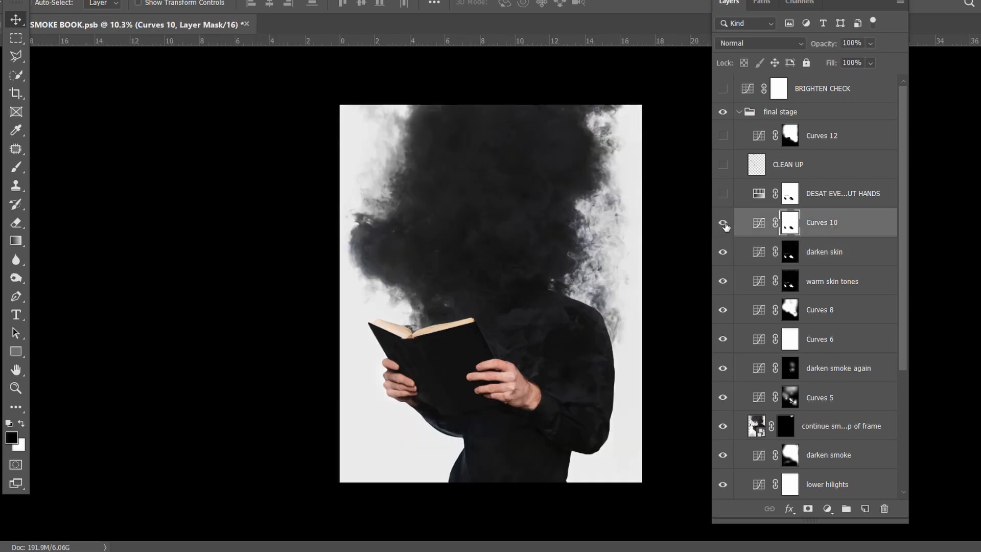
Compare the image with the Curves 10 layer hidden and shown, and examine its Red, Green and Blue channel curves
click(723, 223)
click(723, 223)
double_click(759, 223)
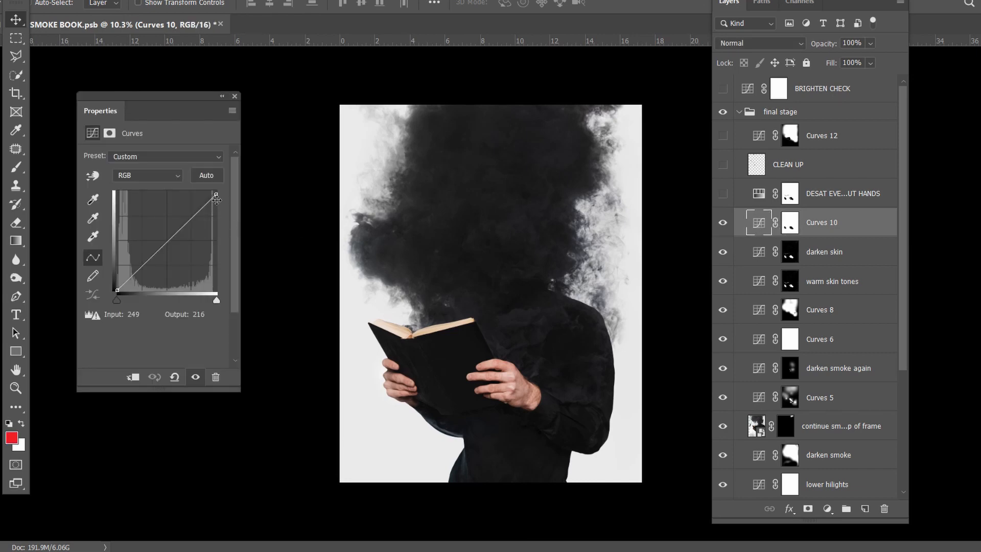
click(148, 176)
click(133, 190)
click(144, 176)
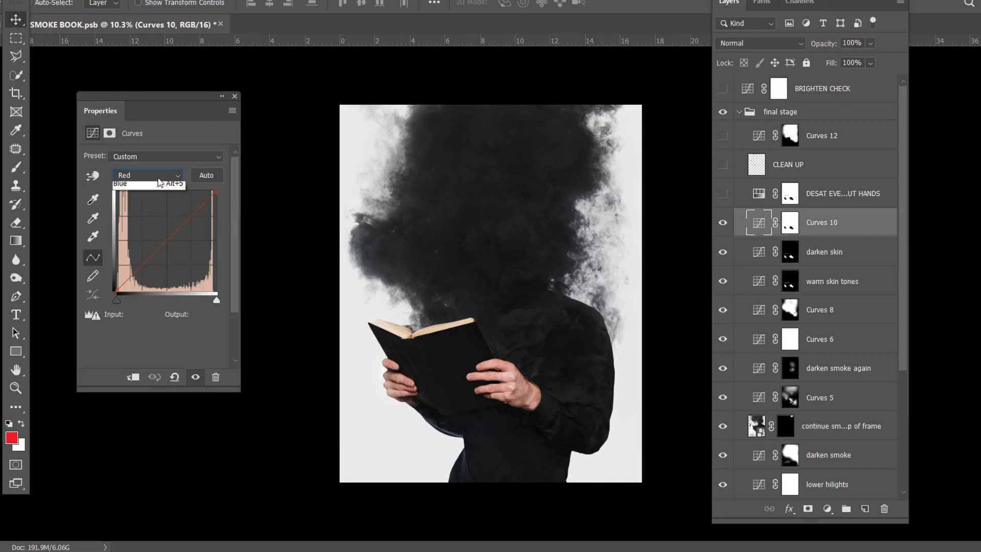
click(129, 206)
click(142, 177)
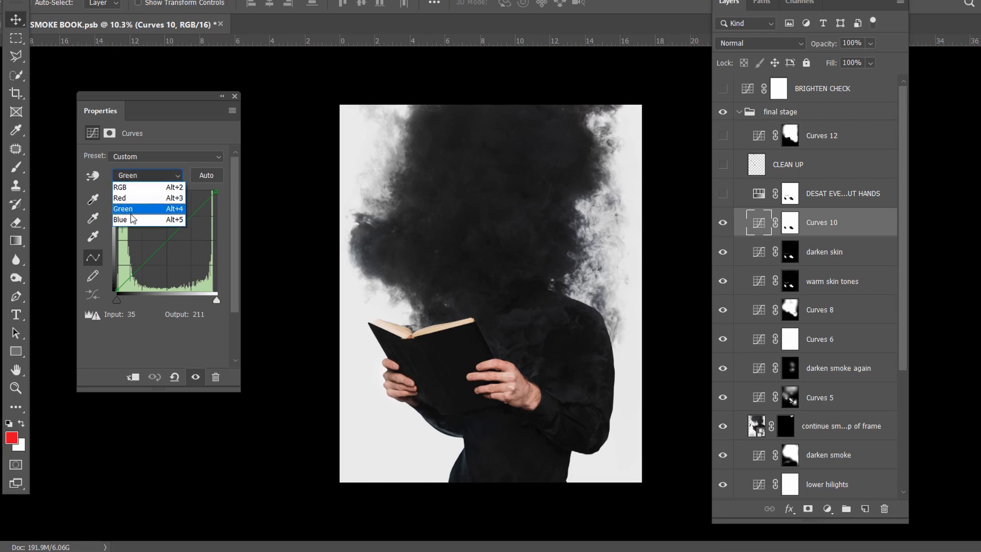
click(135, 216)
click(235, 96)
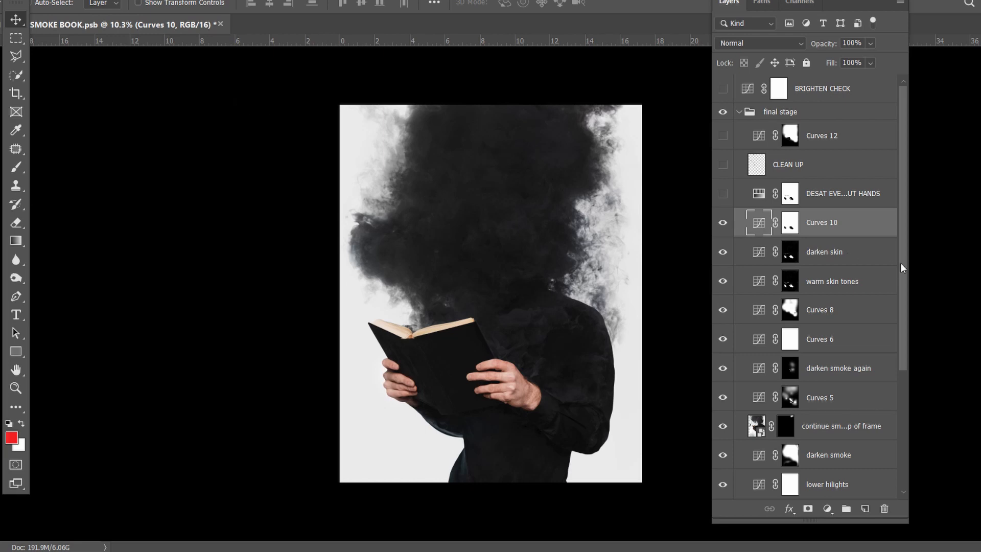
Outline the Curves 10 mask area as a selection, deselect it, and compare the image with the layer hidden and shown
ctrl+click(790, 222)
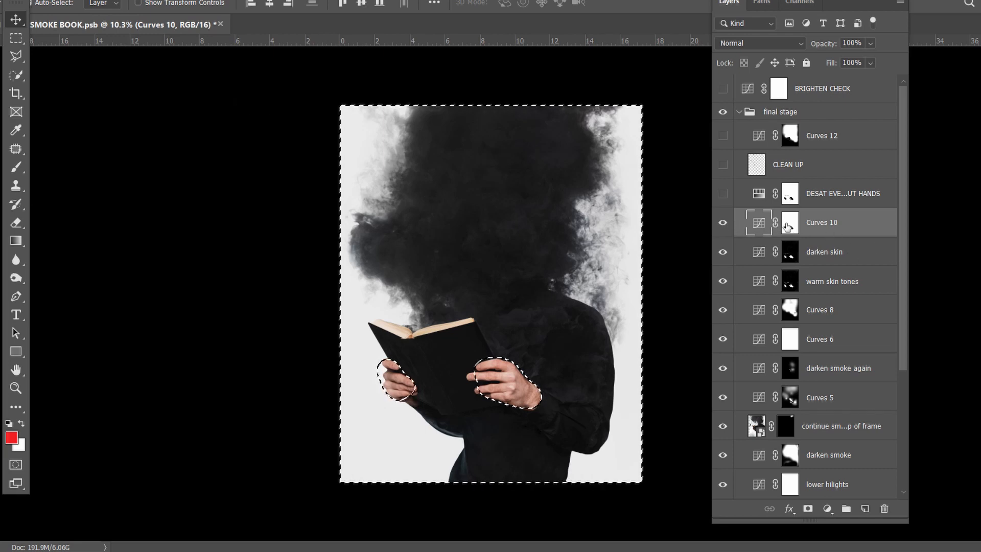
key(ctrl+d)
click(723, 224)
click(723, 223)
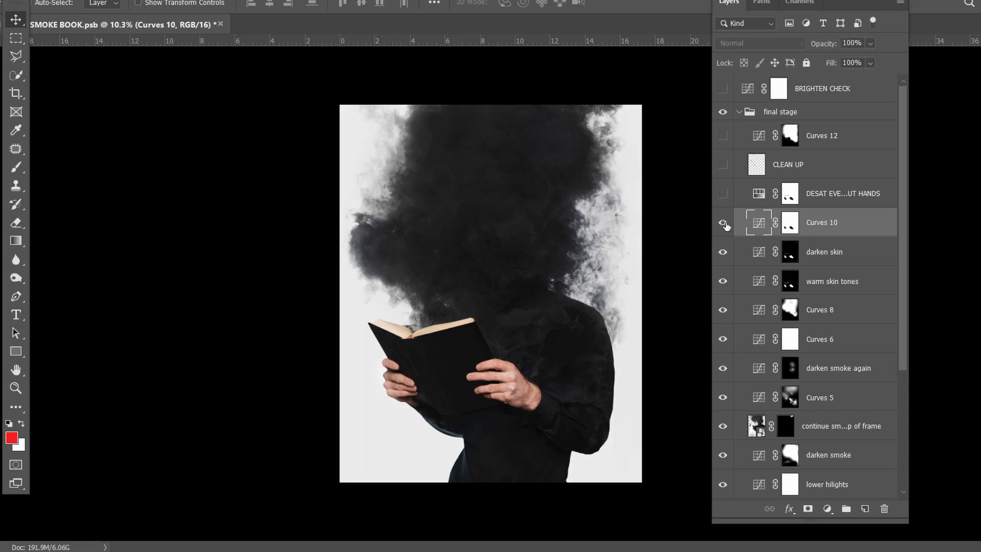
click(723, 223)
click(723, 223)
scroll(570, 308, up, 3)
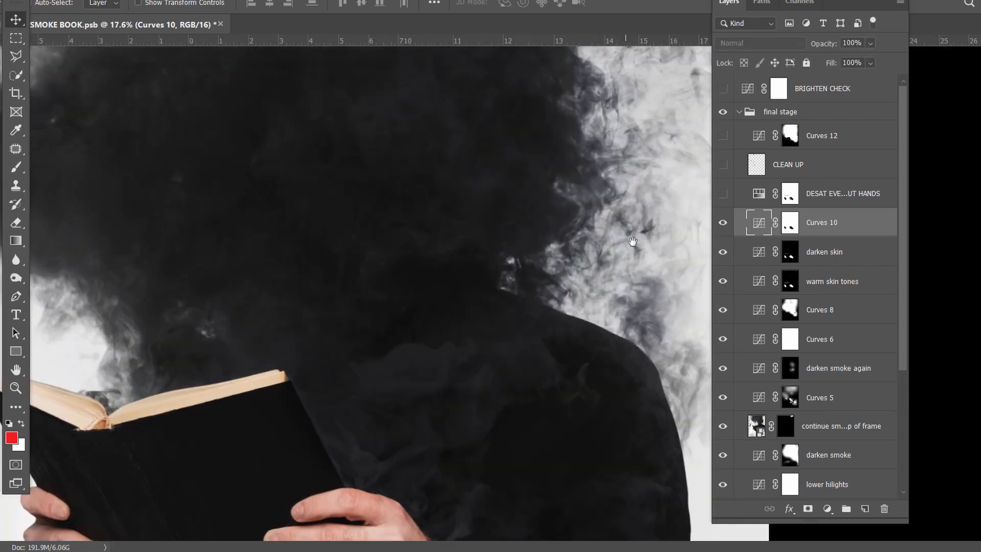
scroll(604, 293, down, 5)
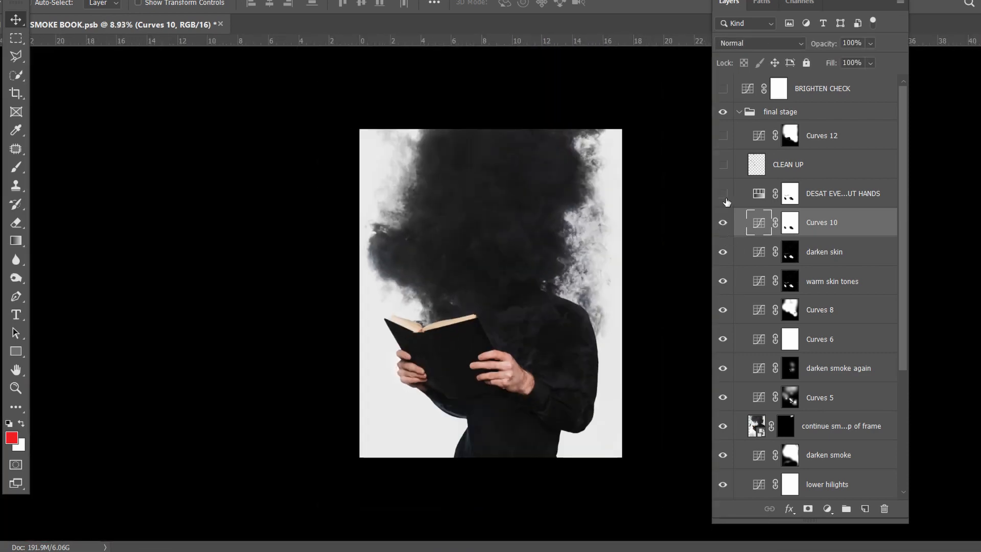
Show and select the DESAT EVERYTHING BUT HANDS layer, inspect the smoke, and widen the layer list to fit the full layer name
click(837, 198)
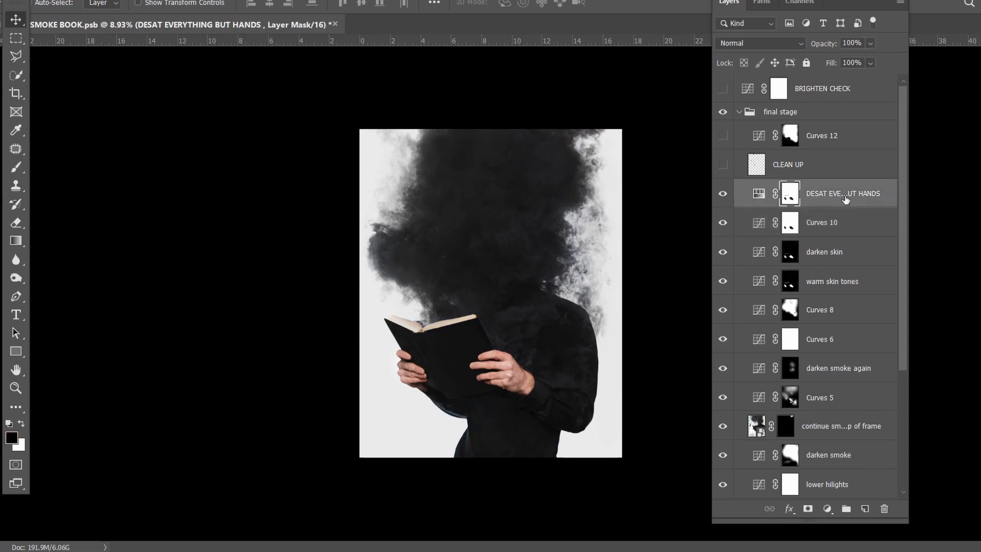
scroll(449, 336, up, 3)
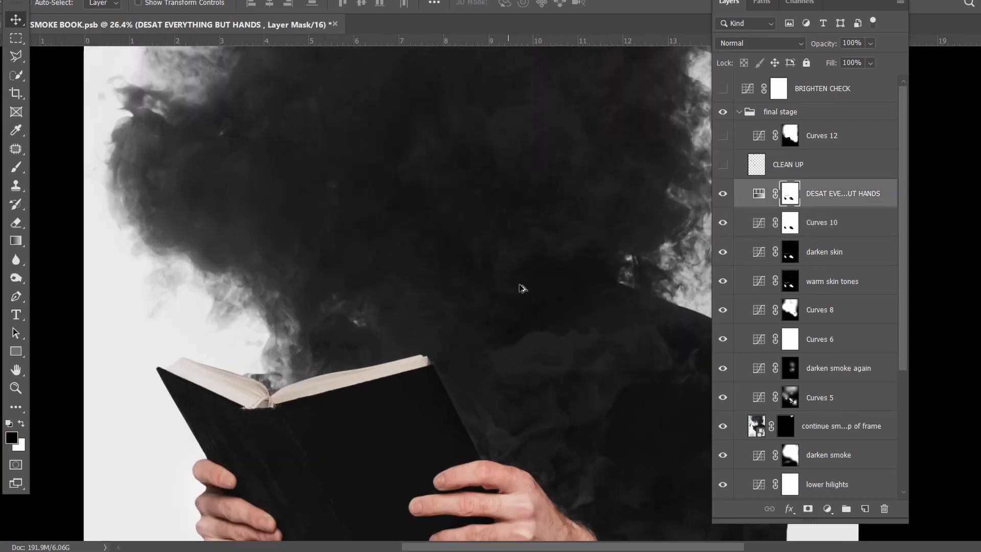
drag(455, 285, 462, 167)
scroll(507, 297, up, 6)
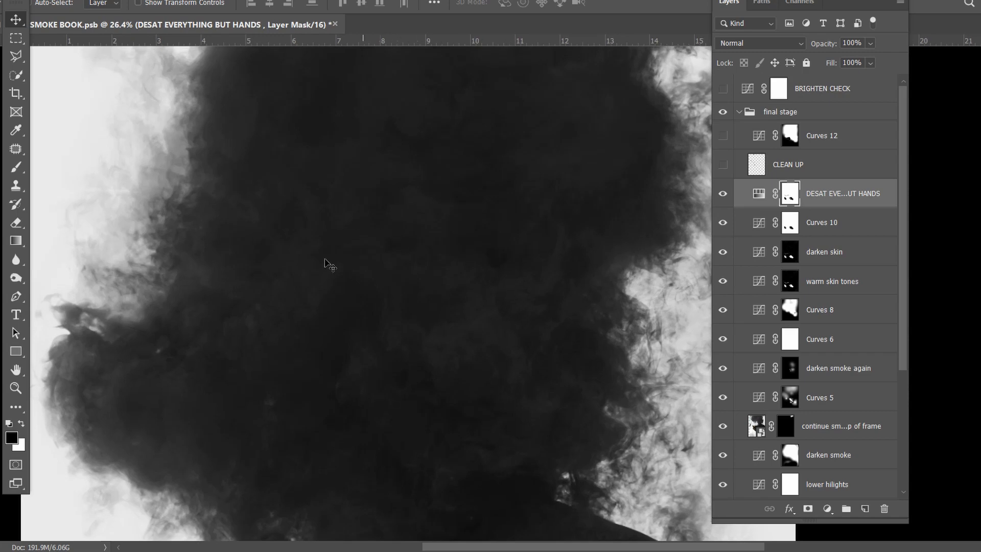
scroll(479, 207, down, 3)
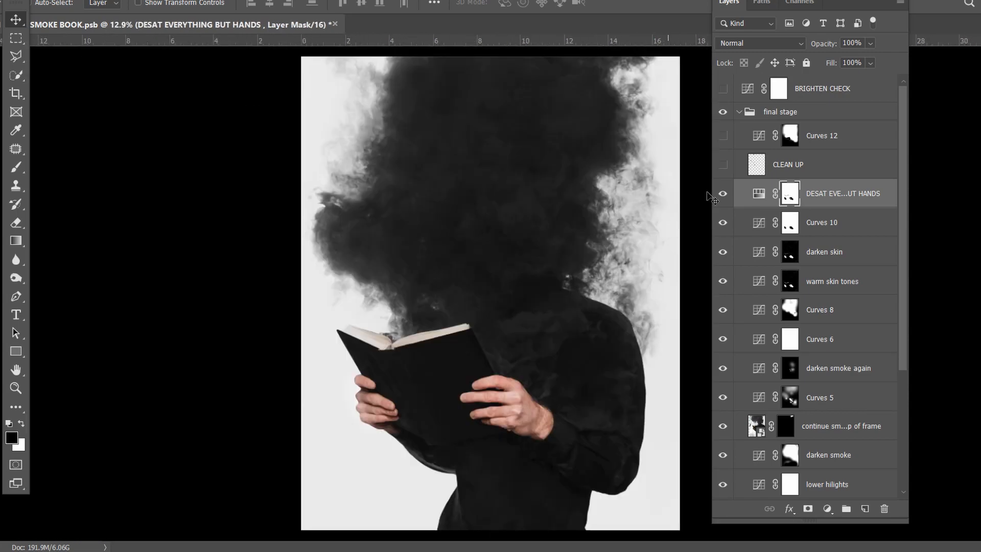
click(755, 190)
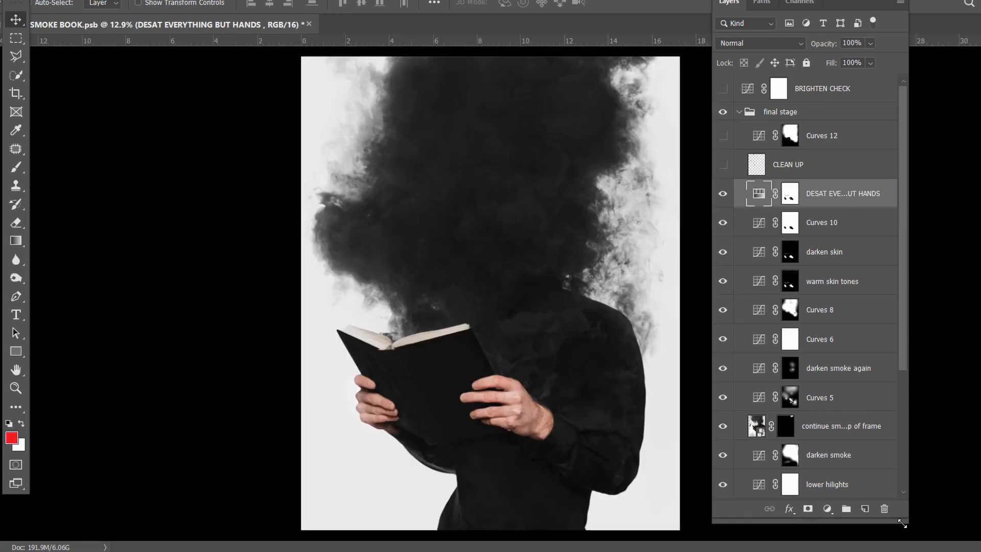
drag(901, 524, 977, 515)
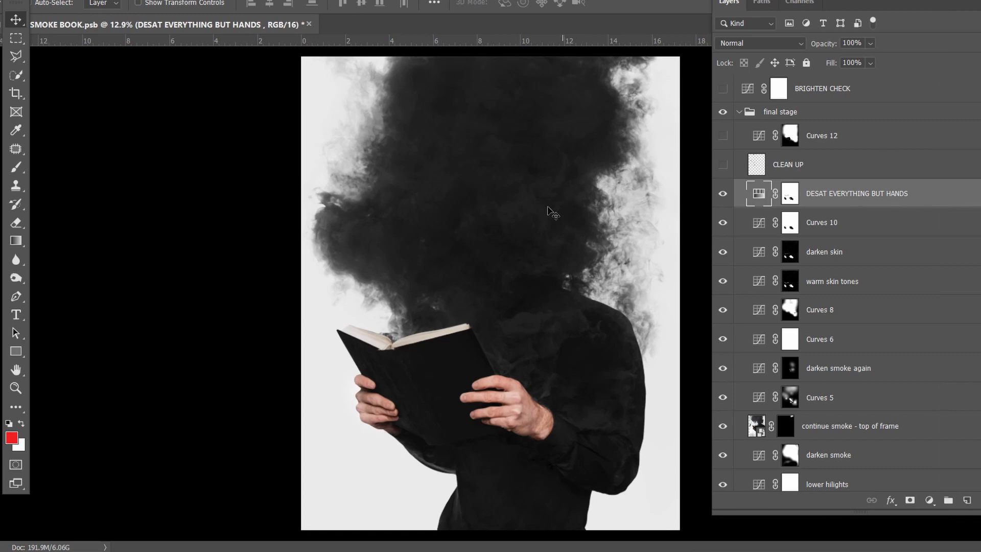
Compare the dark sleeve up close with the desaturation layer hidden and shown, and open its Hue/Saturation properties
scroll(611, 373, up, 5)
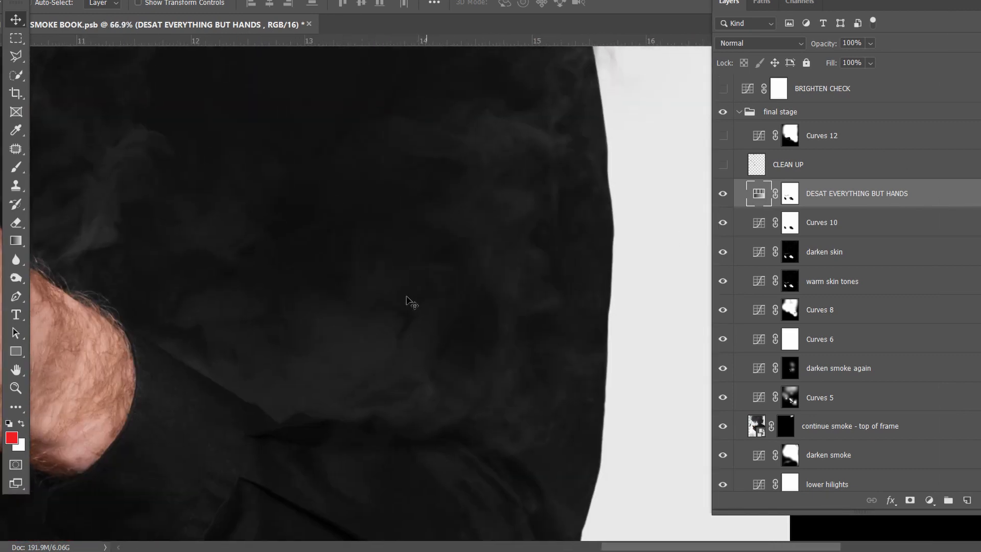
scroll(562, 243, down, 3)
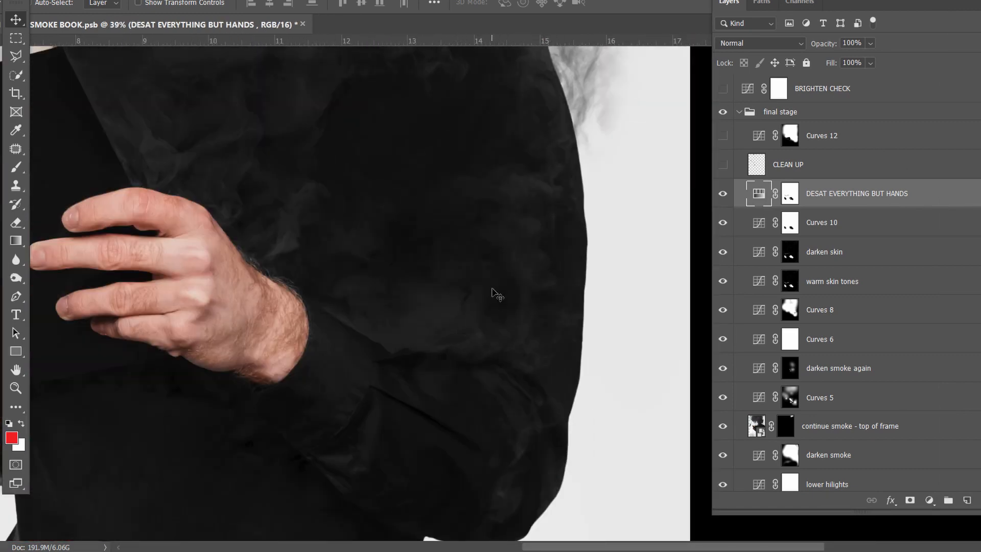
drag(449, 215, 454, 344)
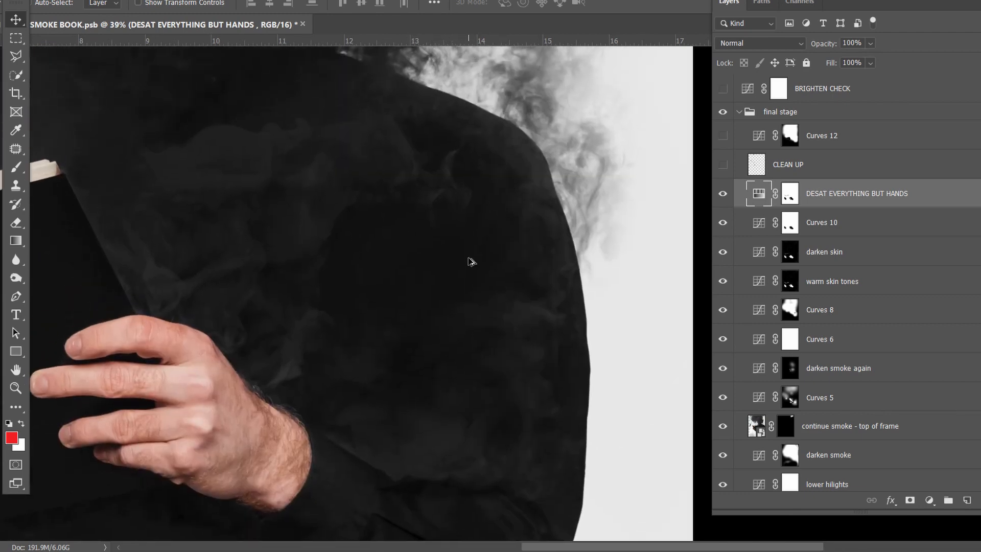
scroll(471, 262, up, 3)
click(725, 198)
click(725, 199)
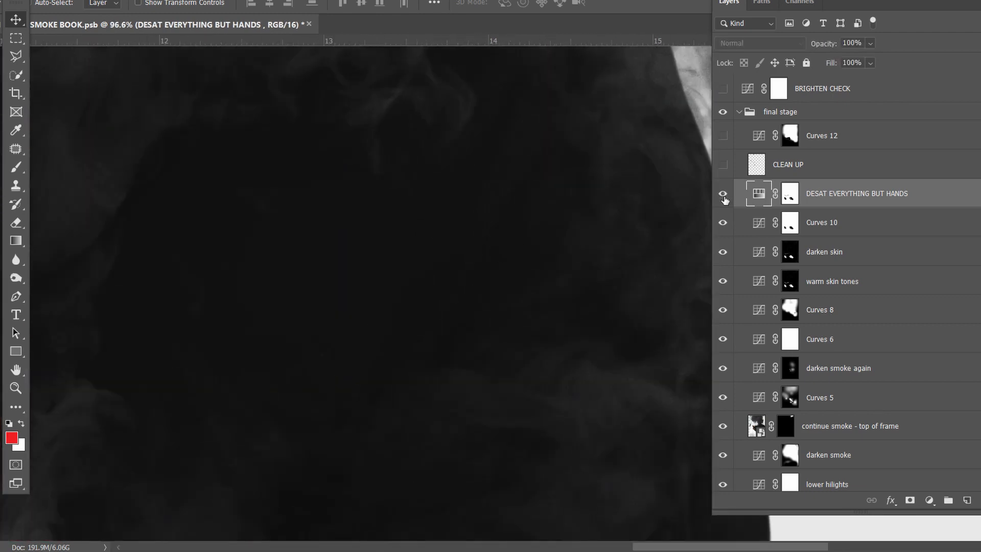
double_click(758, 195)
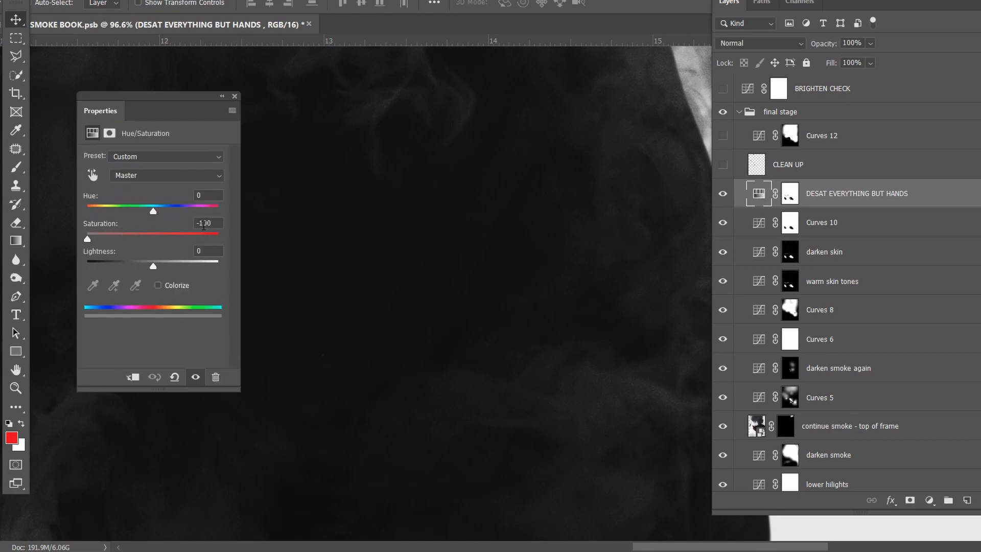
Disable and re-enable the mask of the DESAT EVERYTHING BUT HANDS layer to compare its effect on the hand
scroll(589, 230, down, 3)
scroll(854, 194, down, 5)
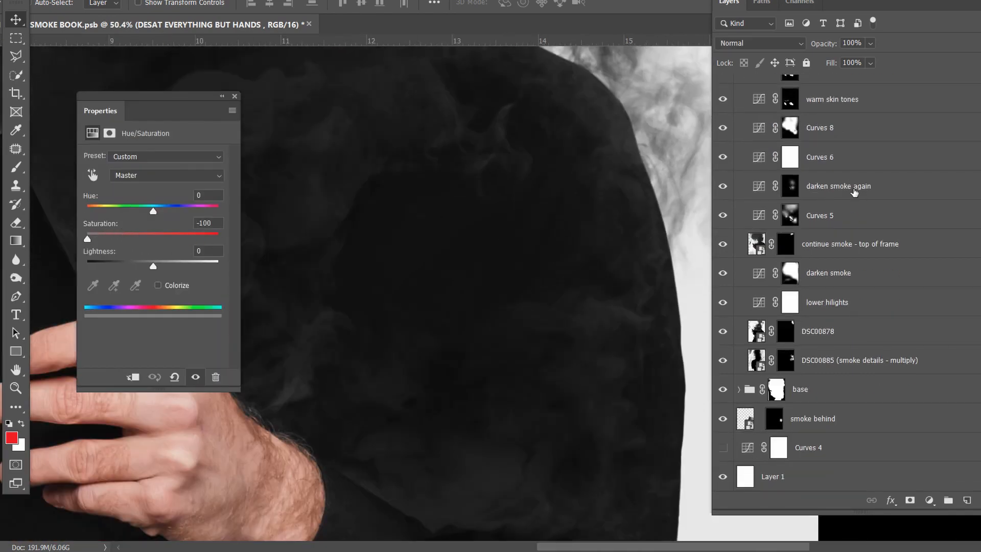
drag(510, 266, 540, 219)
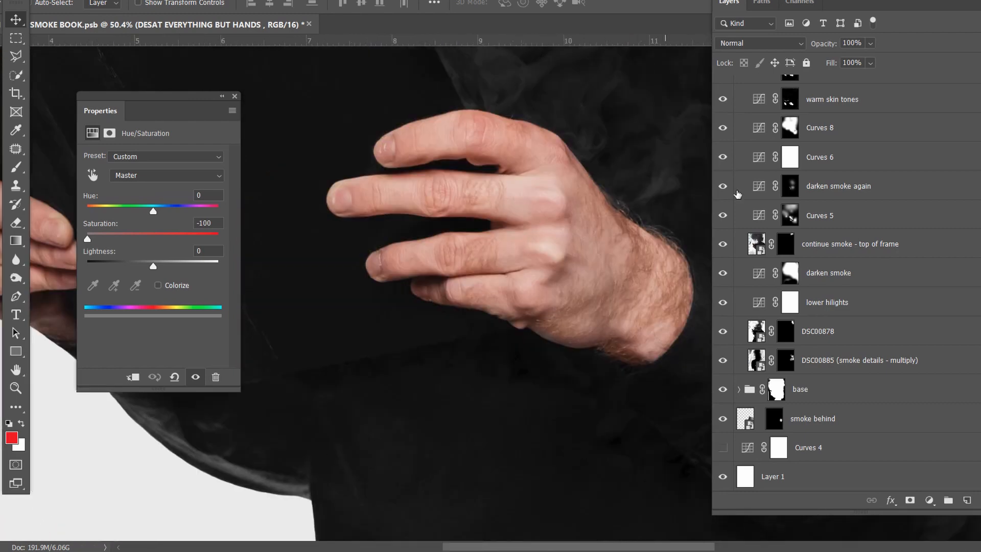
scroll(789, 199, up, 5)
click(790, 197)
shift+click(789, 199)
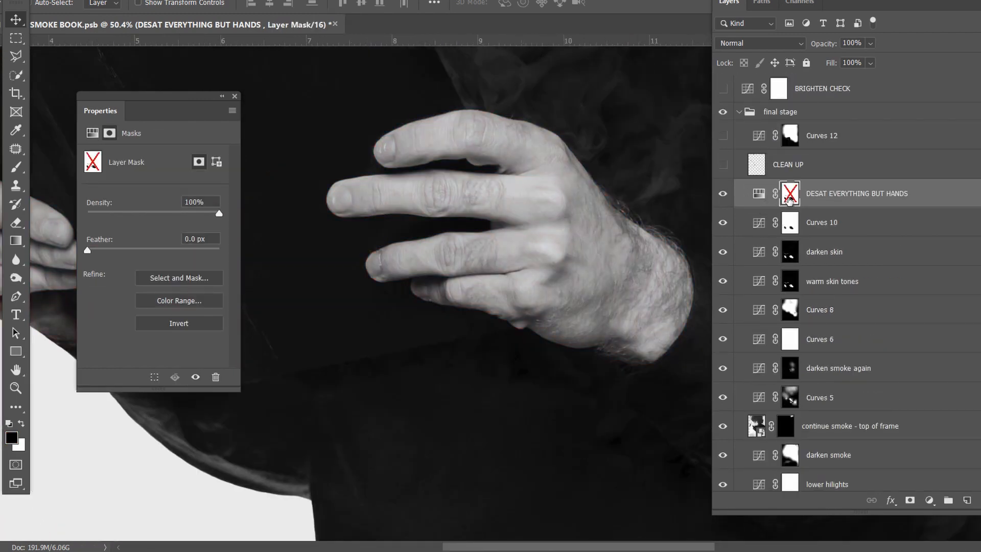
shift+click(789, 199)
View the desaturation layer's mask alone around the hands and book pages, and compare the pages with the layer hidden and shown
alt+click(790, 199)
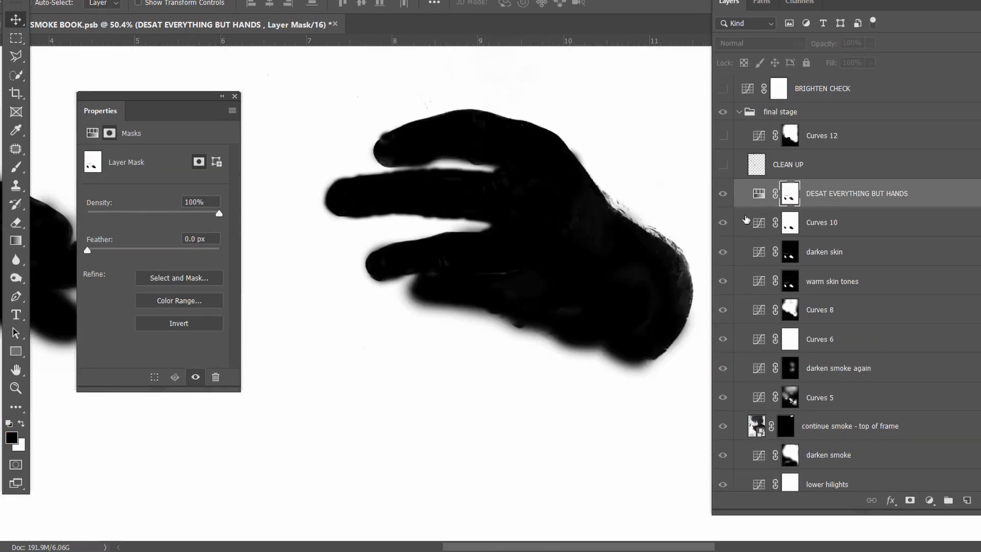
scroll(576, 269, down, 2)
scroll(445, 322, up, 3)
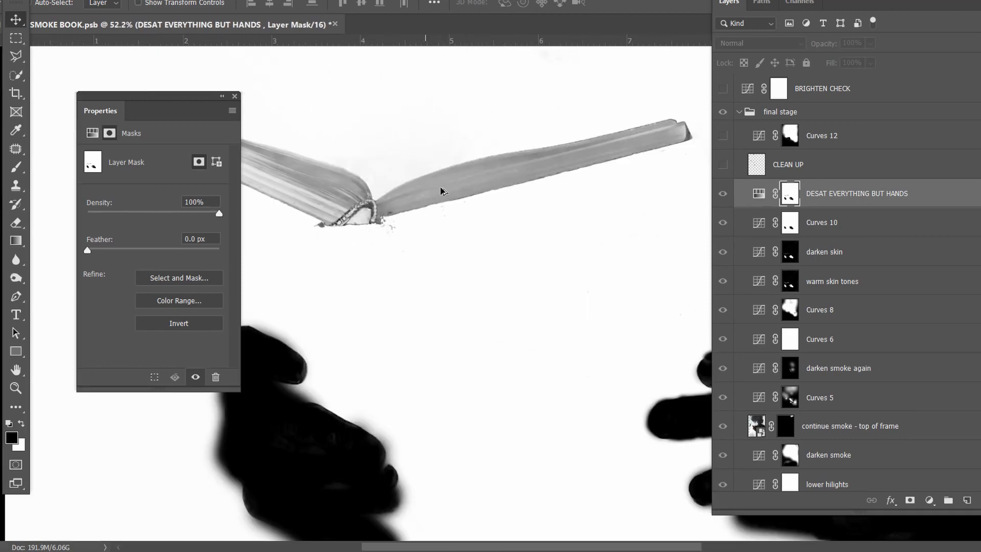
scroll(440, 191, up, 3)
alt+click(790, 194)
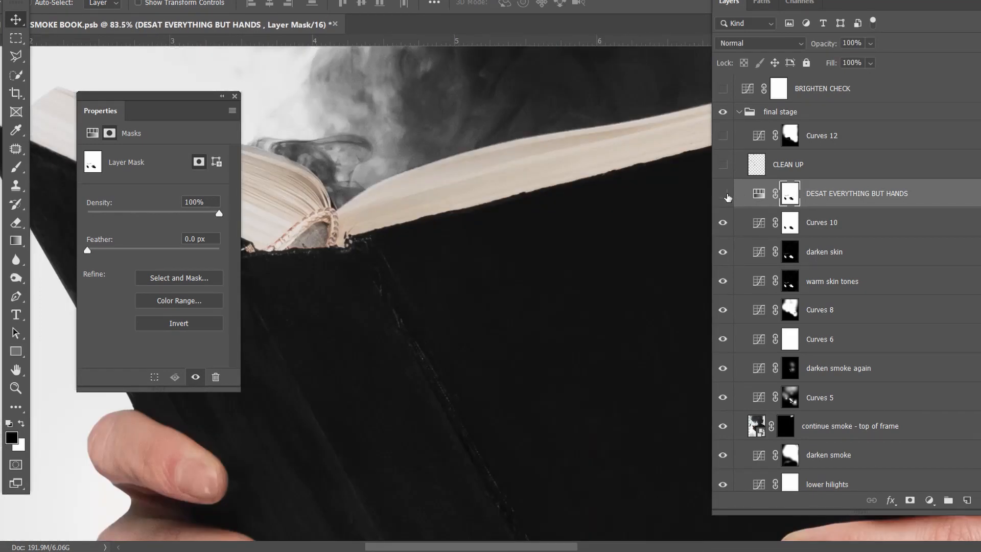
click(723, 194)
Show the CLEAN UP layer, view its painted spots in isolation, and bring the other layers back
scroll(364, 197, down, 10)
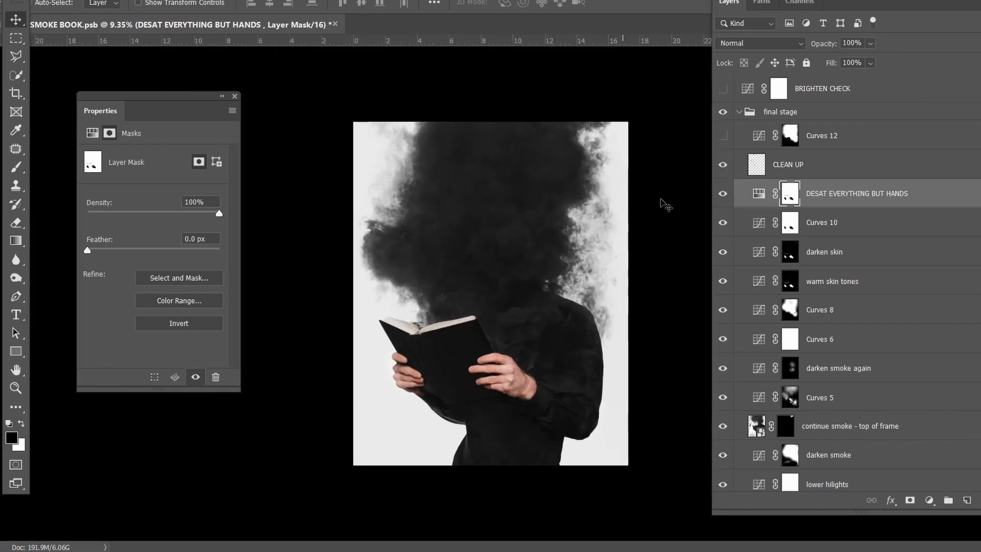
alt+click(722, 167)
scroll(445, 307, up, 5)
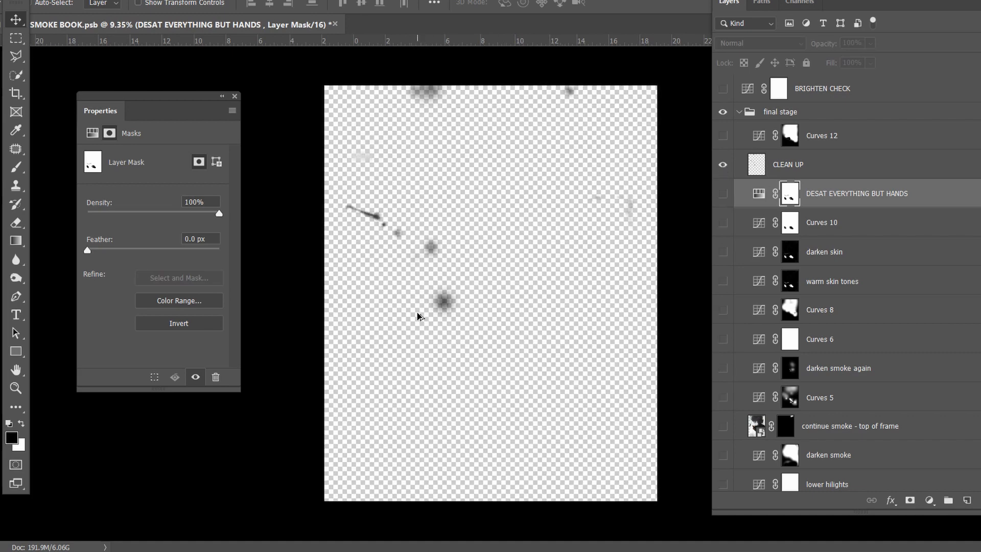
scroll(444, 307, down, 2)
alt+click(725, 169)
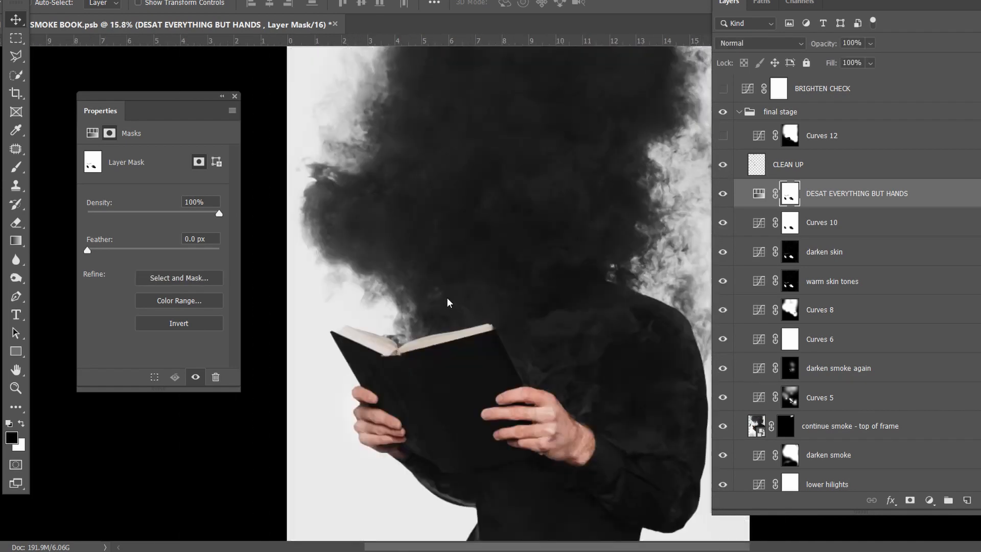
Select the CLEAN UP layer and inspect the smoke above the open book up close
scroll(448, 302, up, 6)
click(786, 164)
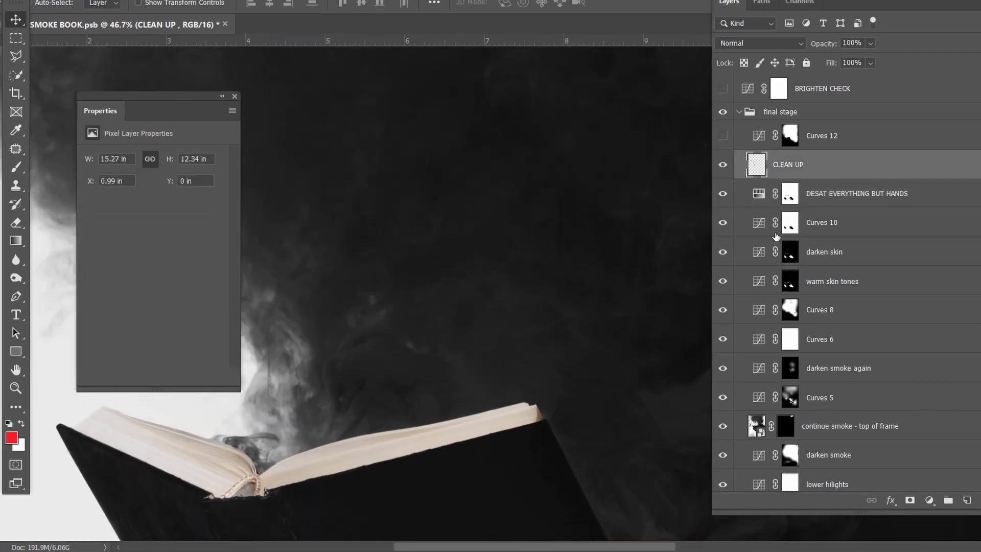
scroll(776, 236, down, 5)
scroll(769, 326, up, 5)
Isolate the selected CLEAN UP layer to examine its soft brush marks up close, and restore the other layers over the full smoke
alt+click(723, 165)
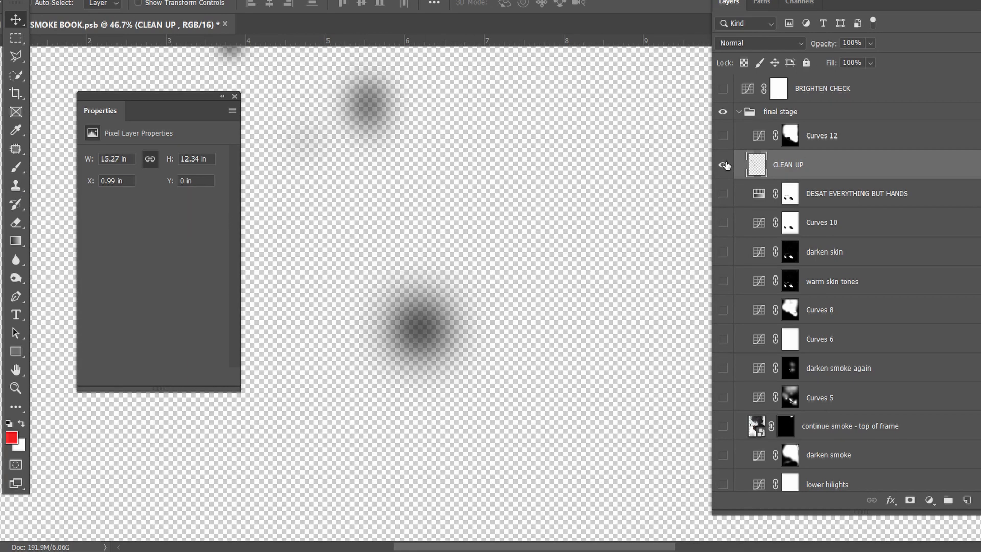
scroll(394, 367, down, 3)
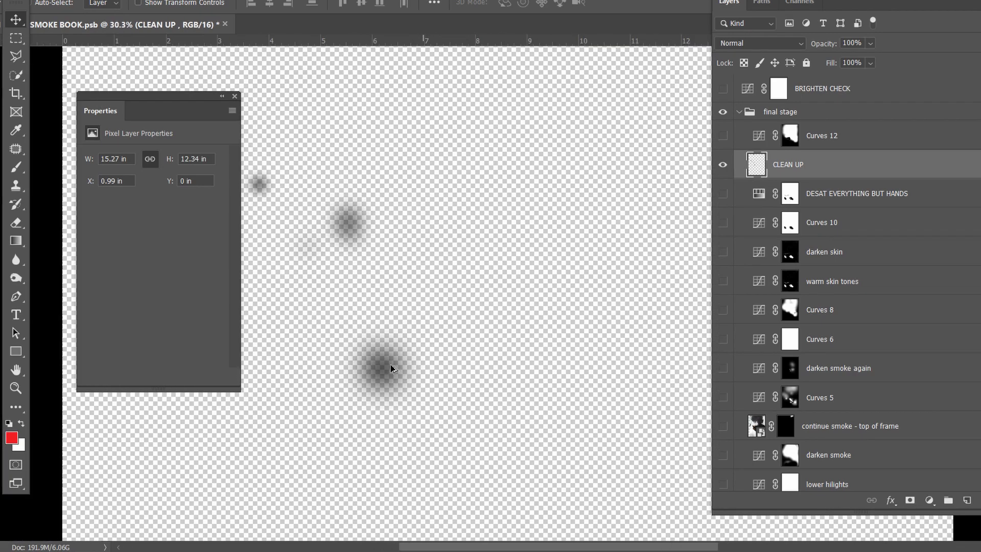
drag(391, 368, 552, 251)
scroll(511, 211, up, 5)
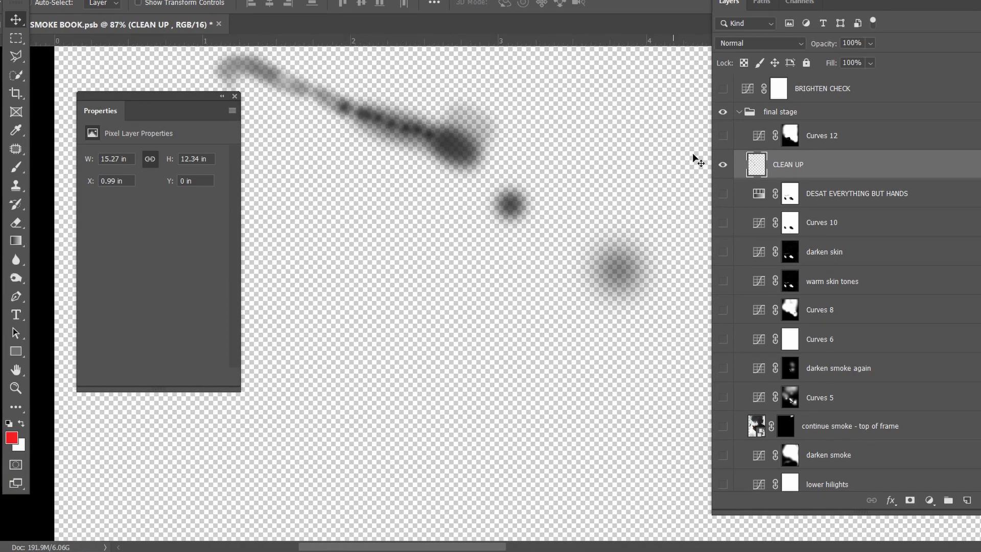
alt+click(723, 166)
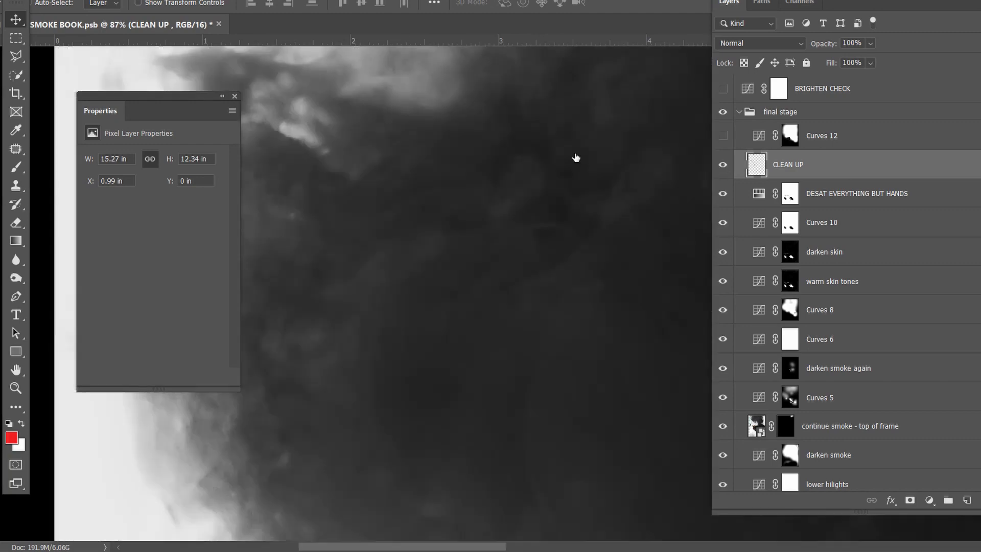
scroll(591, 212, down, 2)
scroll(541, 210, down, 2)
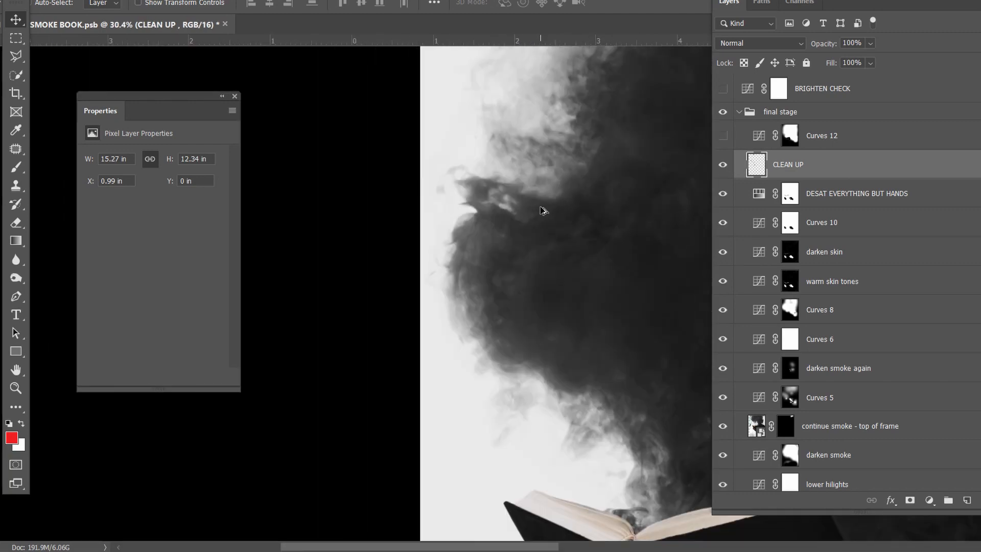
scroll(288, 250, down, 1)
scroll(366, 249, down, 2)
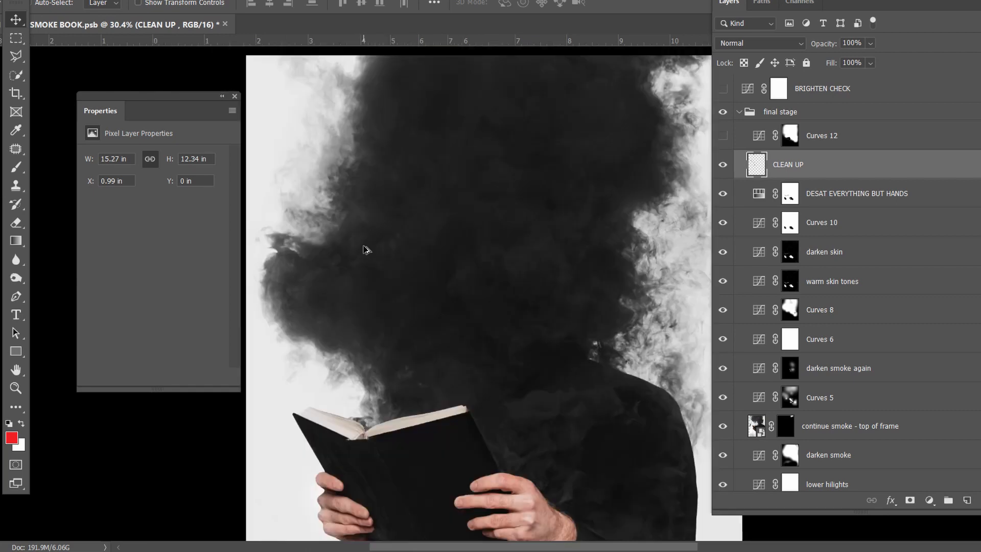
Show the Curves 12 layer at the top of the final stage group and inspect the book, hands and shirt
scroll(365, 250, up, 1)
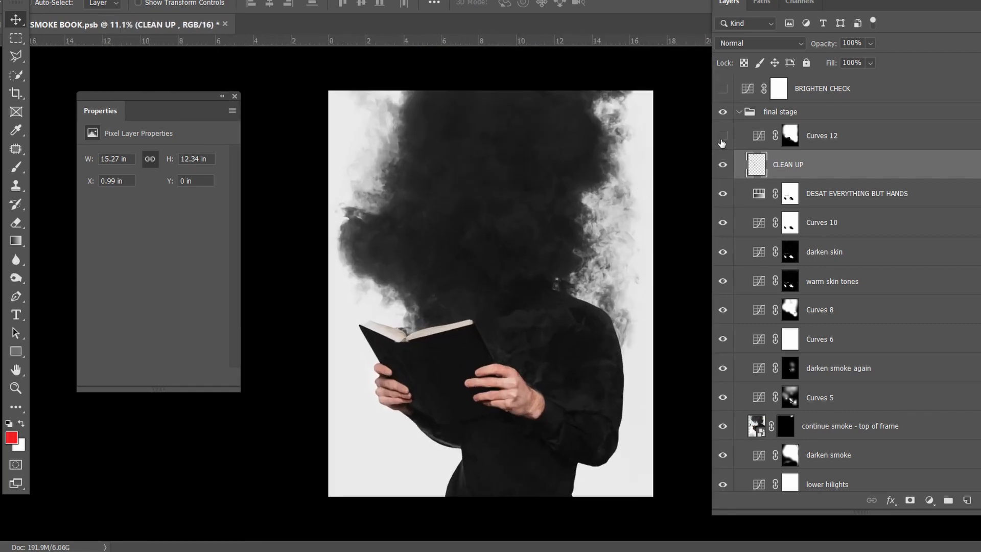
click(723, 136)
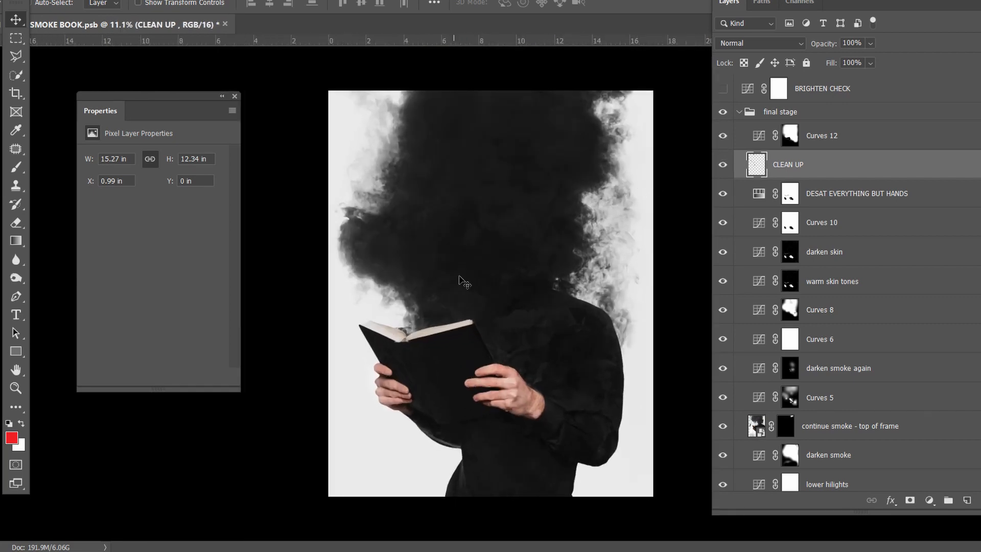
scroll(585, 390, up, 2)
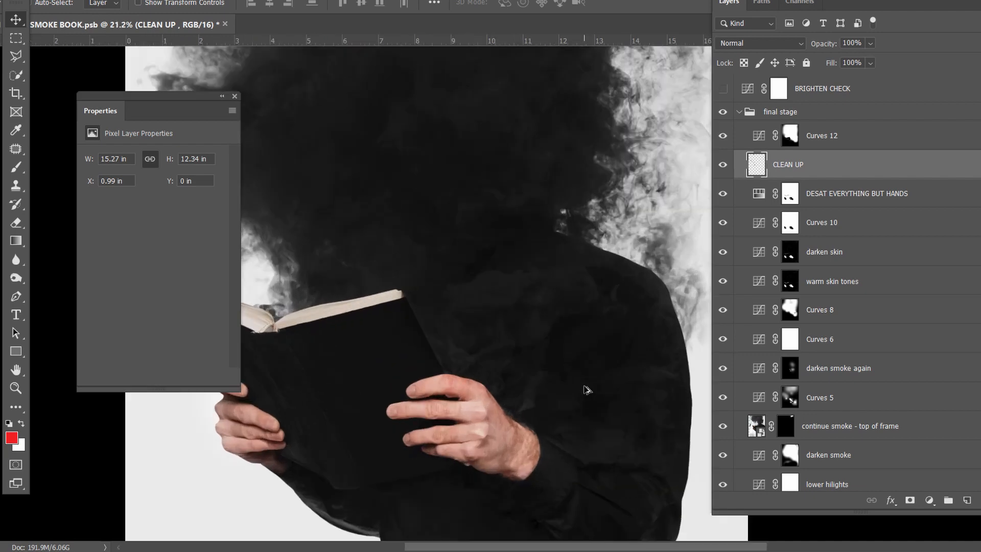
scroll(587, 390, down, 2)
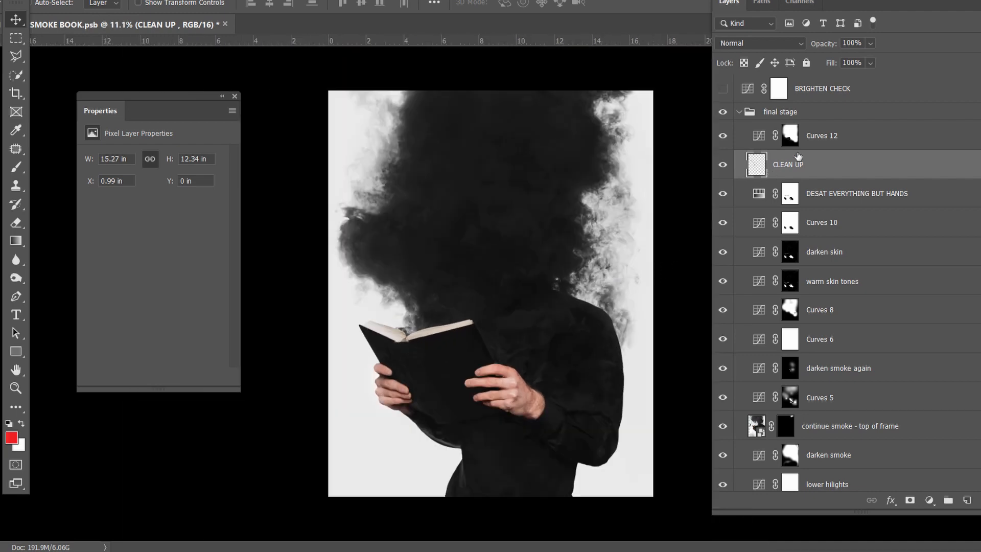
Select the Curves 12 layer and compare the smoke with the adjustment hidden and shown
click(828, 135)
click(721, 137)
click(721, 136)
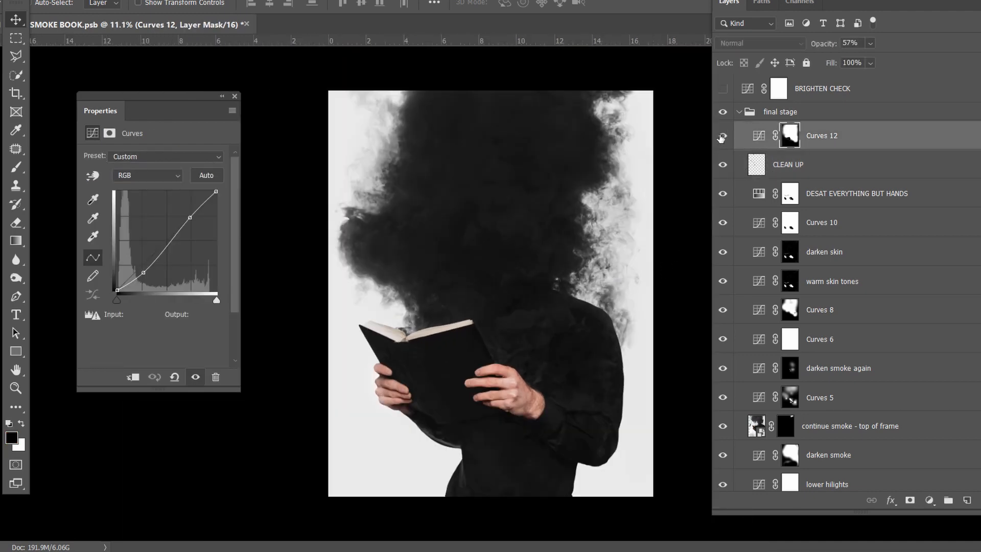
click(722, 137)
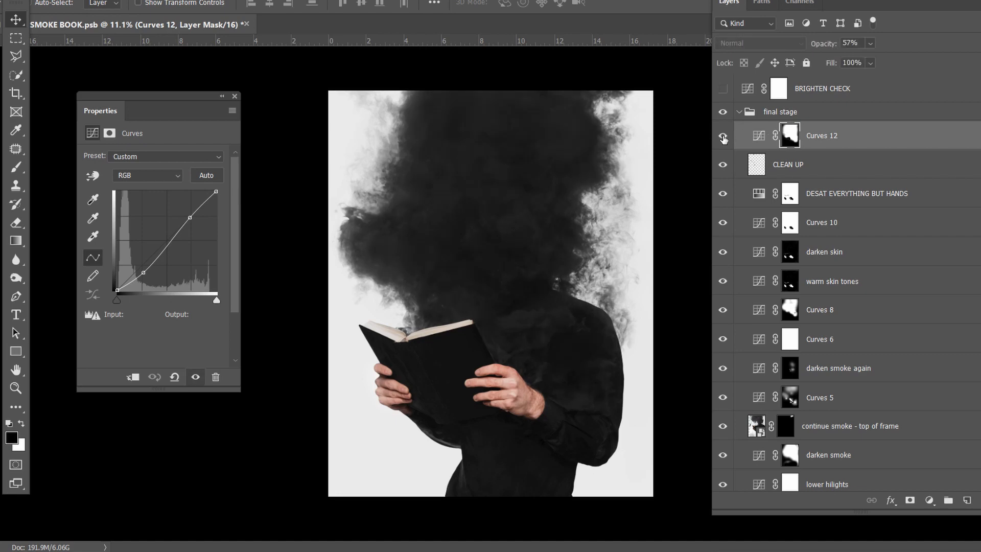
click(722, 137)
Load the Curves 12 mask as a selection to check which area it covers, and deselect it
ctrl+click(794, 137)
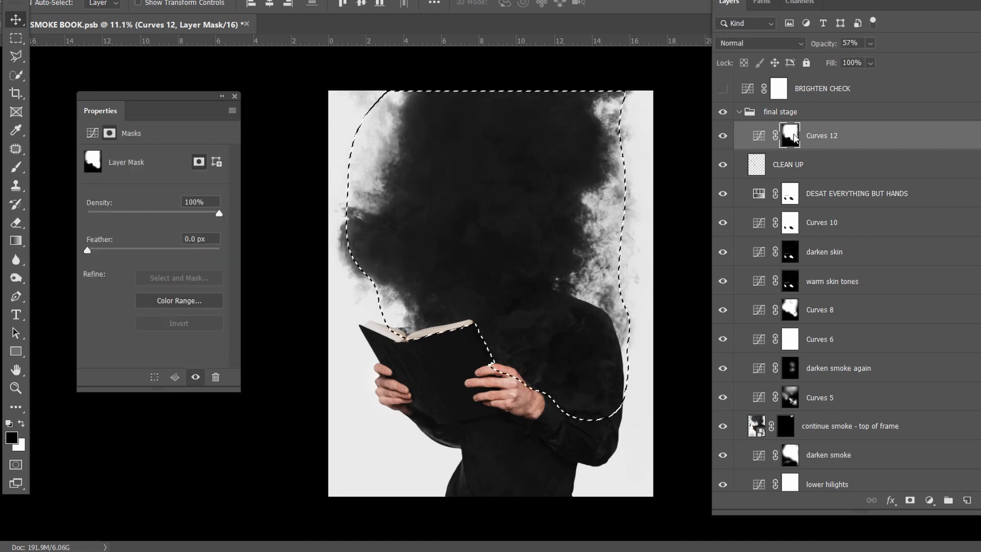
key(ctrl+d)
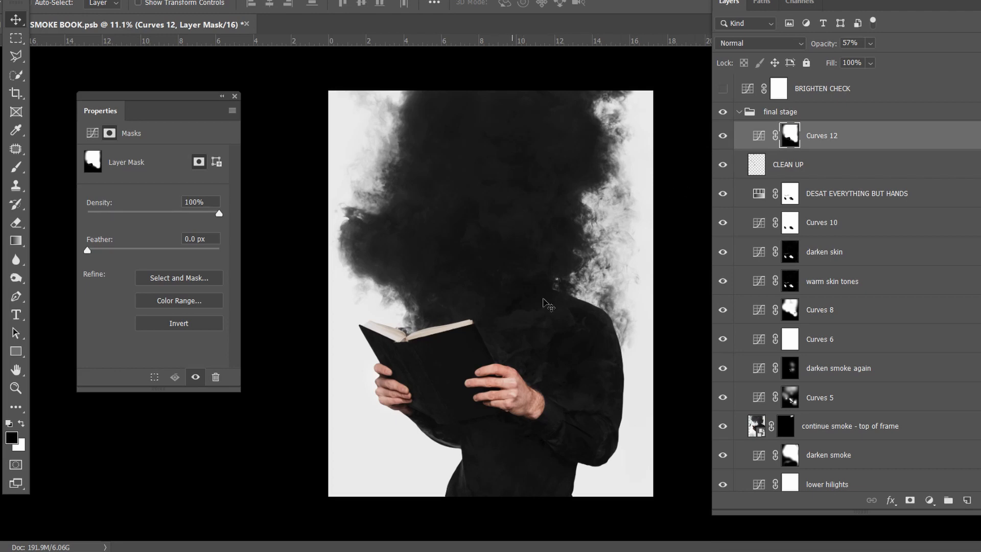
scroll(458, 238, up, 3)
scroll(458, 237, down, 3)
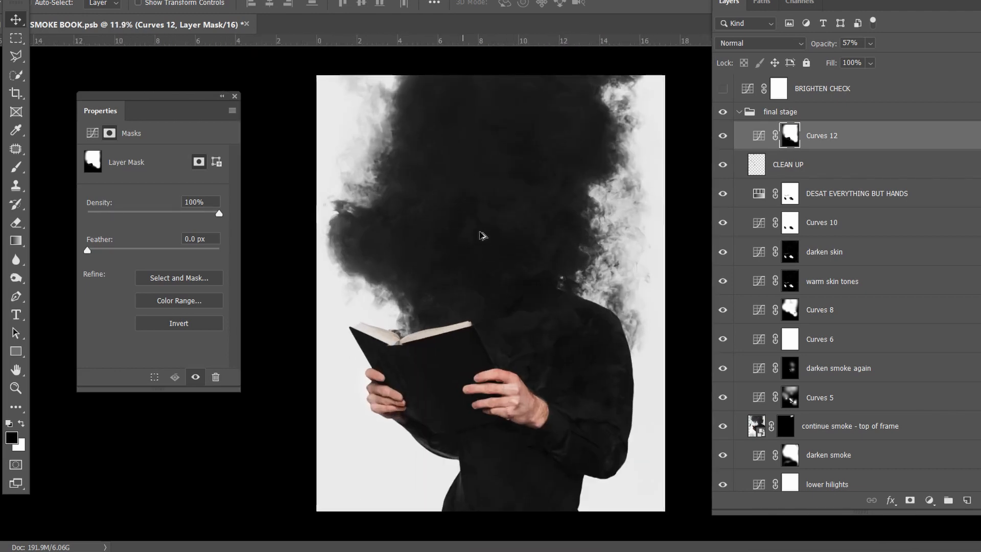
Collapse the final stage group and compare the full image with the BRIGHTEN CHECK curves layer on and off
click(739, 113)
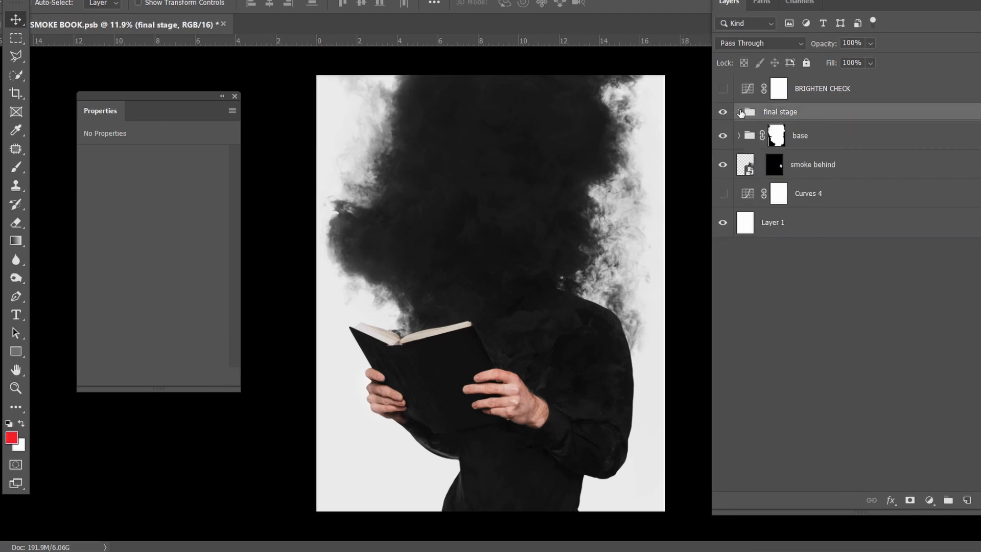
click(847, 87)
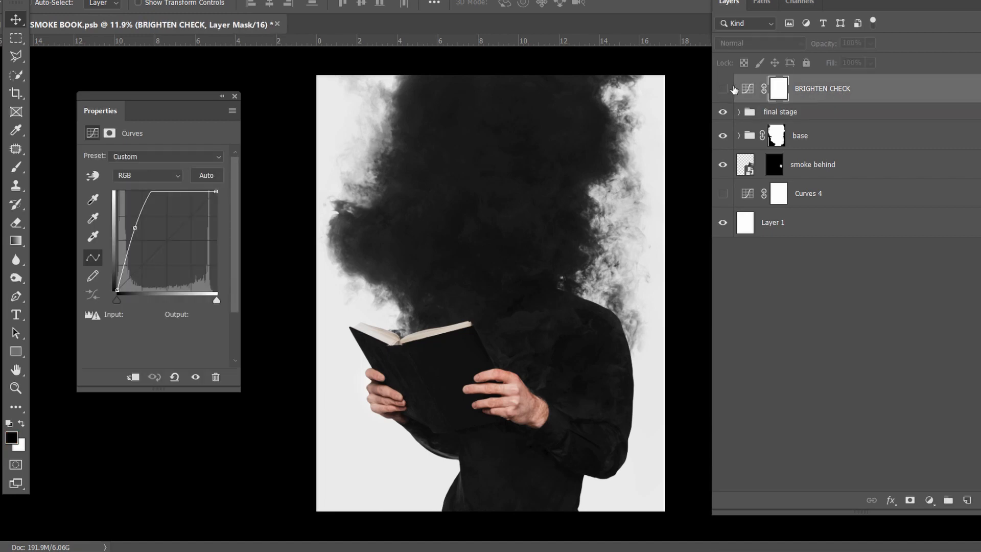
click(723, 89)
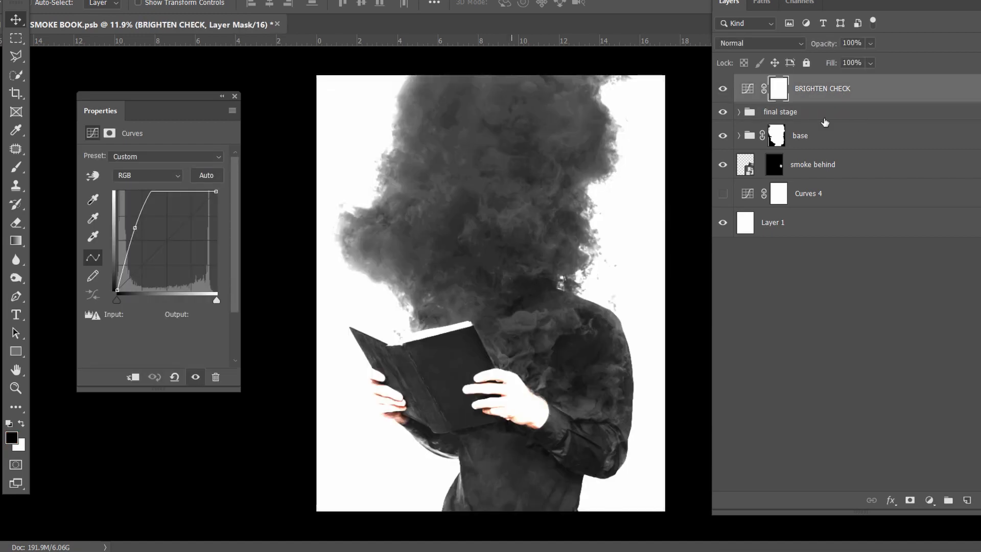
click(723, 91)
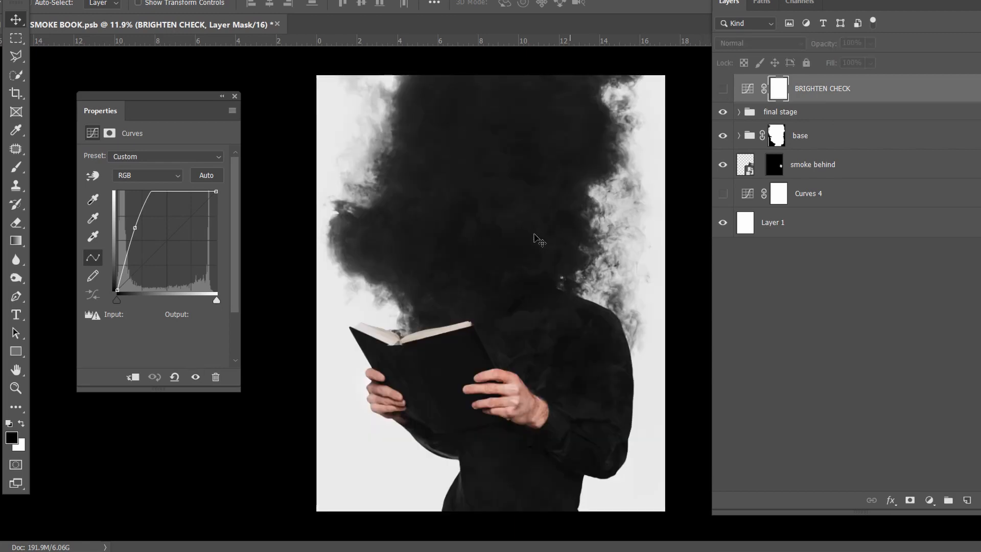
Show the BRIGHTEN CHECK layer and examine the smoke, book cover, spine and lower shirt up close for flaws
scroll(482, 303, up, 3)
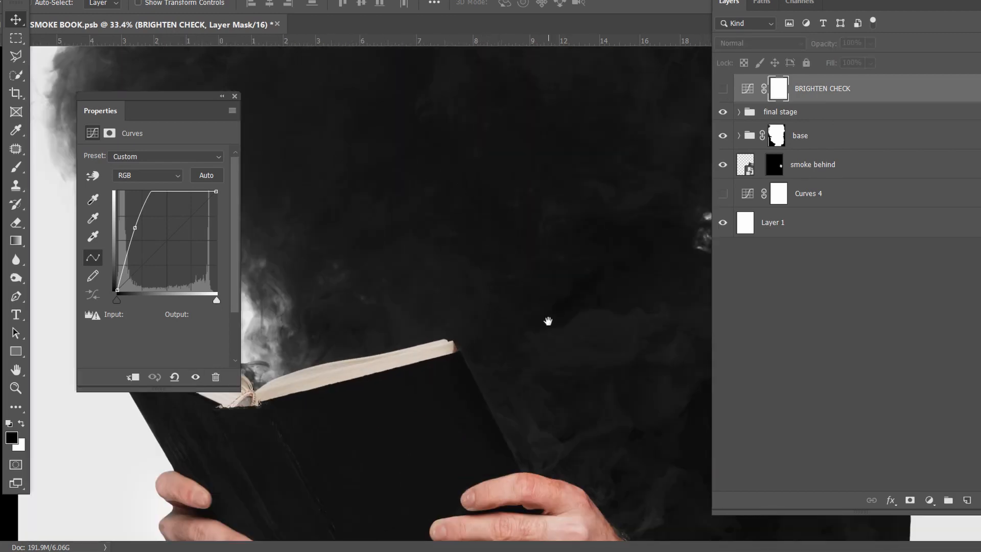
scroll(547, 321, down, 3)
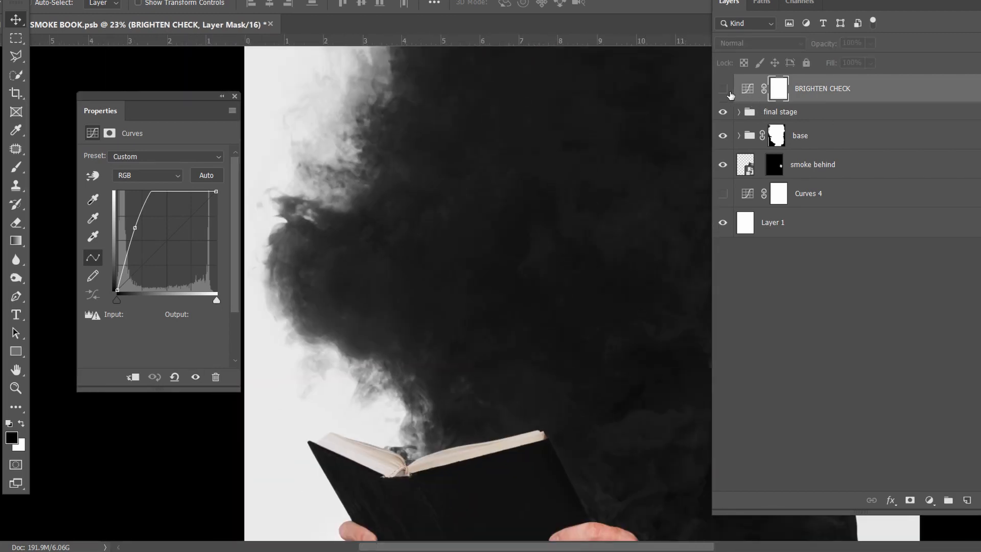
click(723, 90)
scroll(503, 179, down, 5)
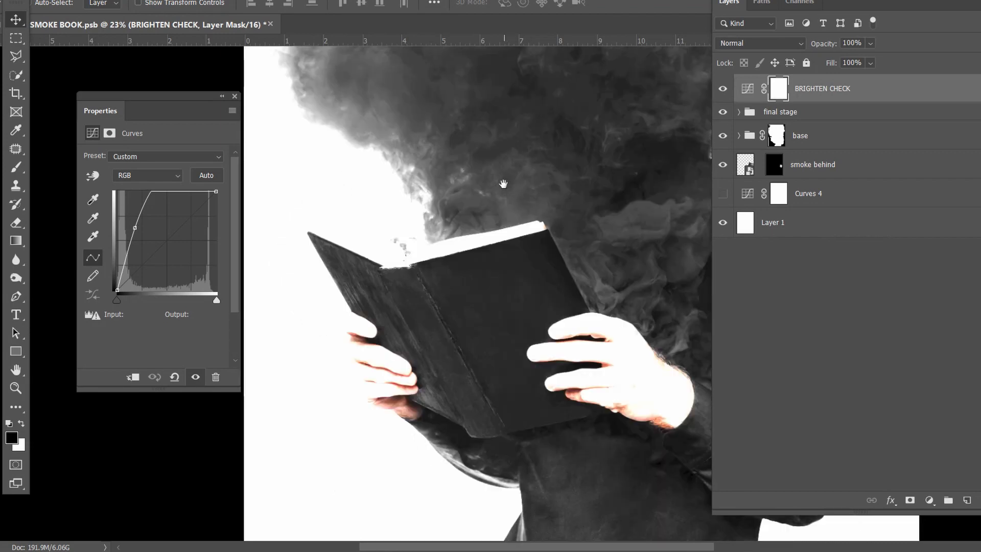
scroll(467, 334, up, 3)
scroll(467, 332, up, 4)
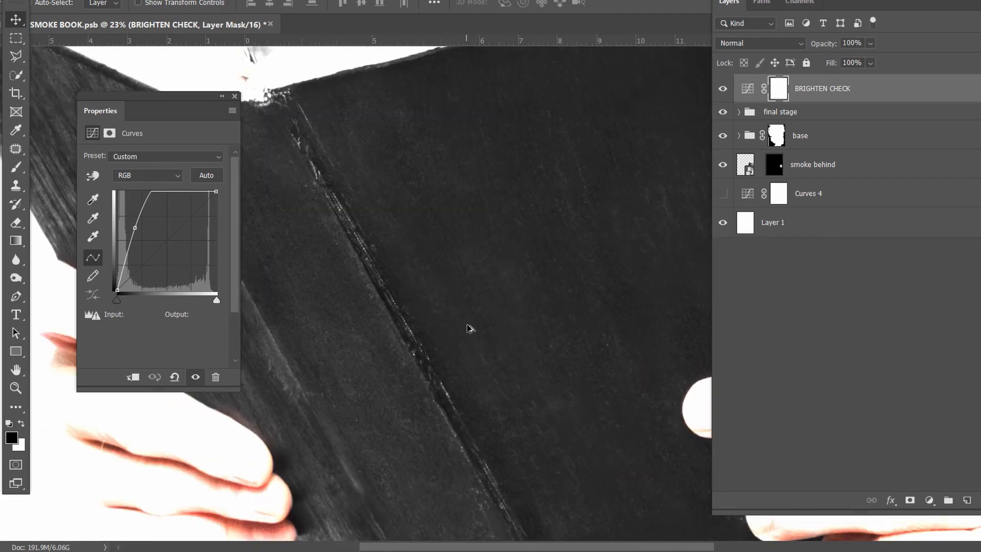
drag(499, 316, 479, 141)
scroll(479, 141, down, 10)
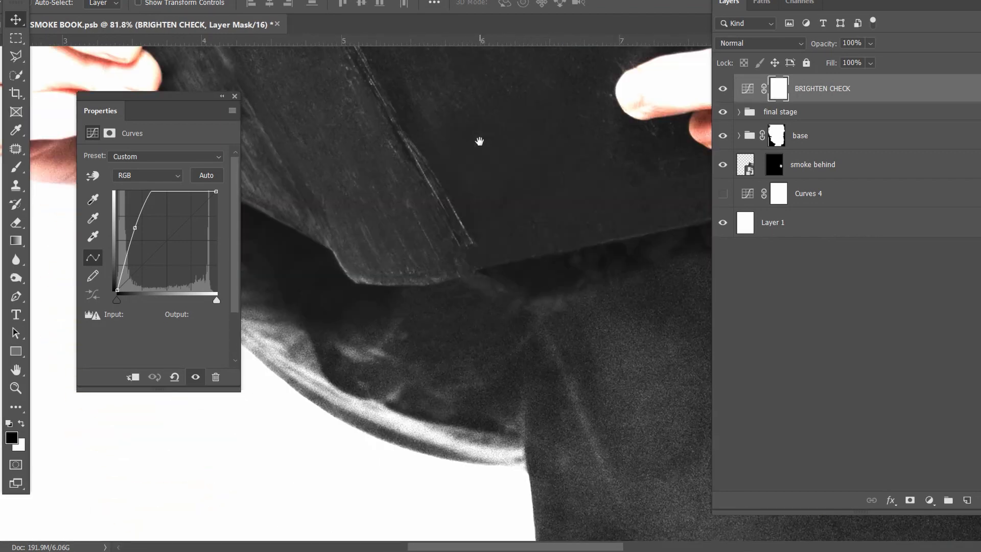
drag(585, 223, 248, 125)
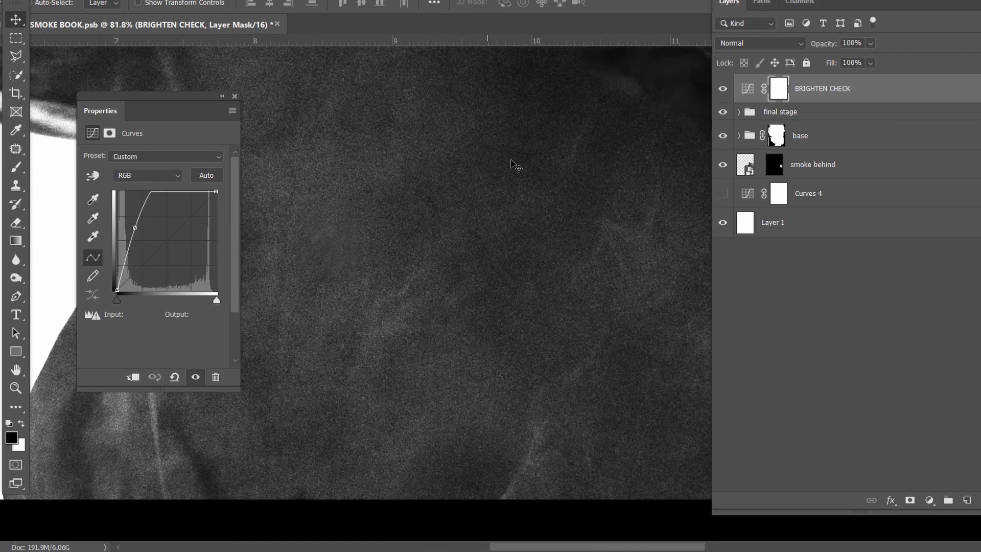
Compare the shirt's texture with BRIGHTEN CHECK hidden and shown, and review the whole brightened image
click(723, 89)
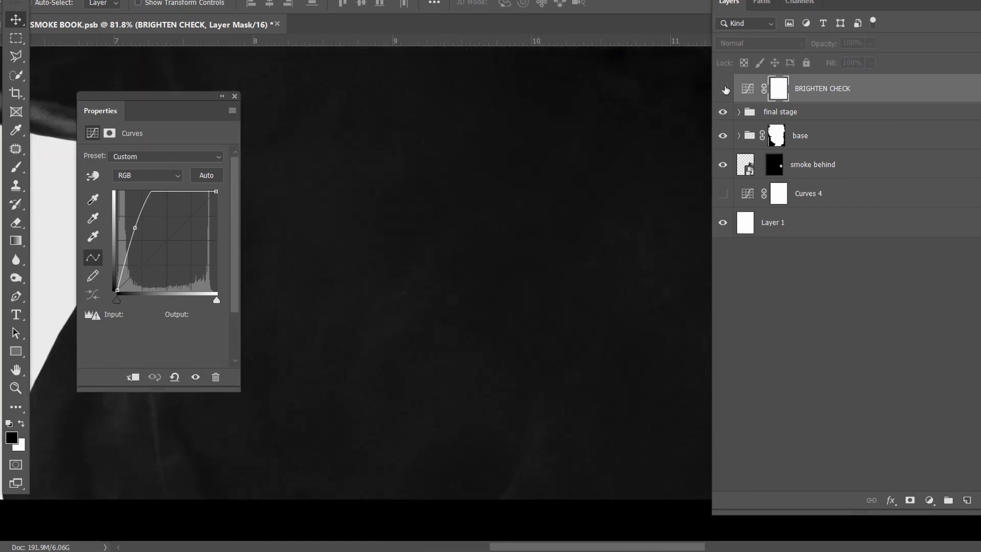
click(724, 90)
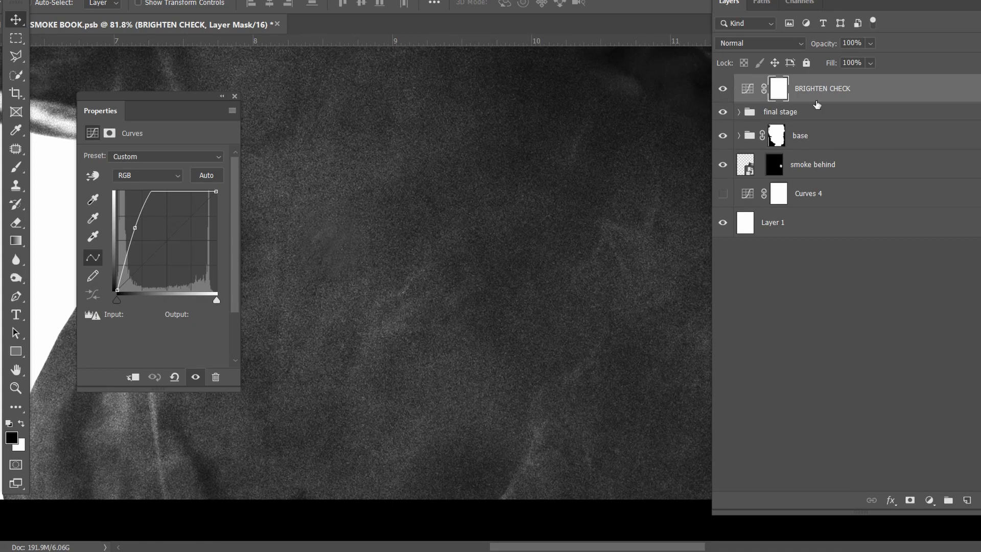
scroll(456, 193, down, 8)
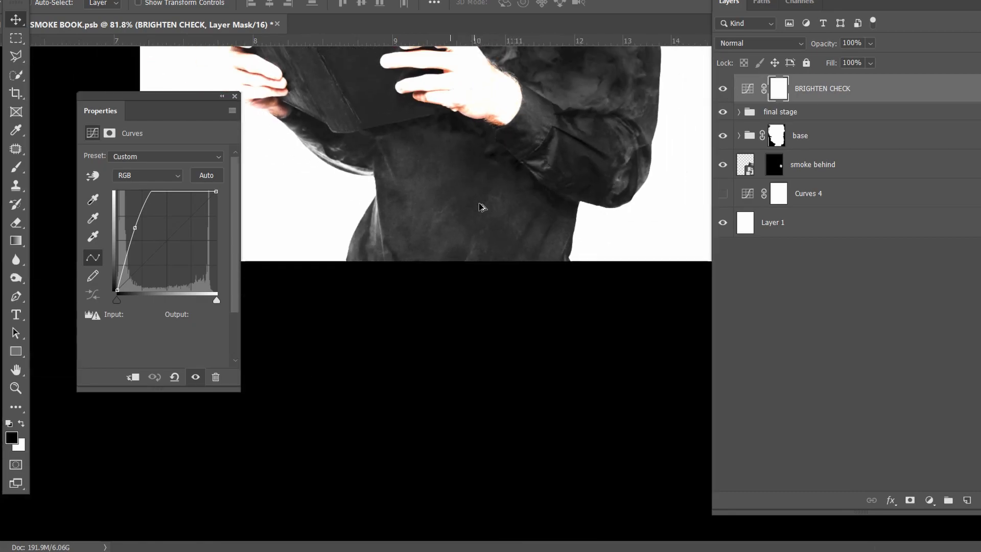
scroll(489, 207, up, 2)
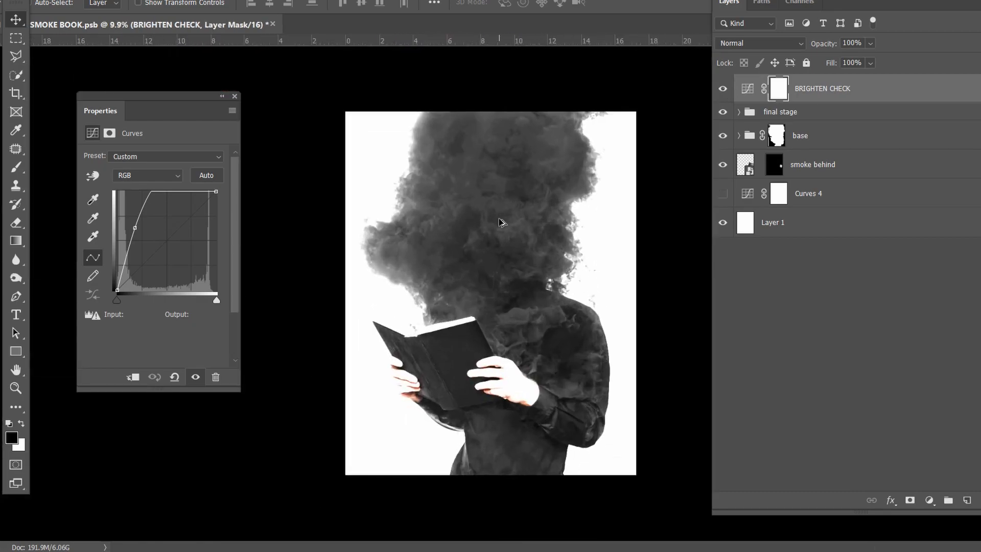
Set the canvas surround to the Custom colour and hide the BRIGHTEN CHECK layer
right_click(656, 172)
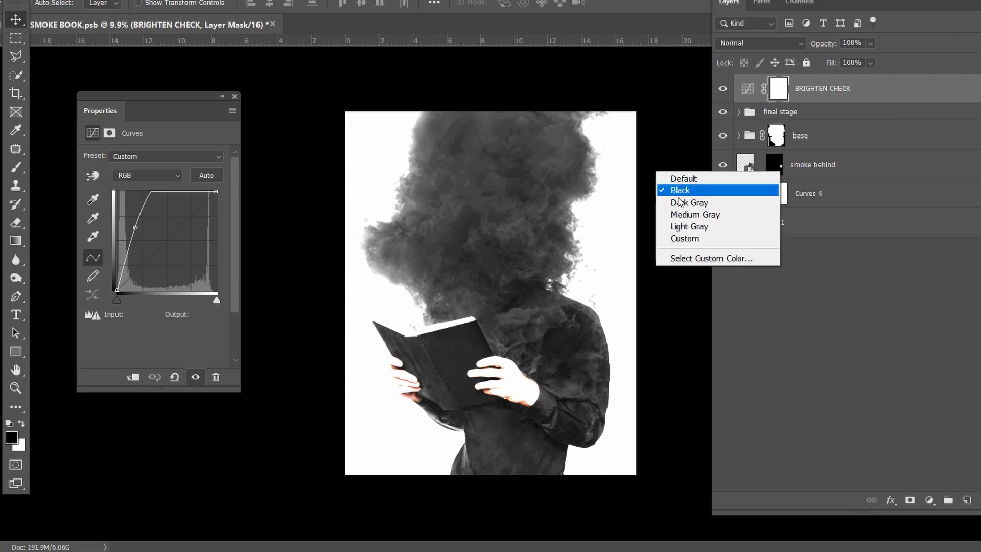
click(683, 240)
click(723, 88)
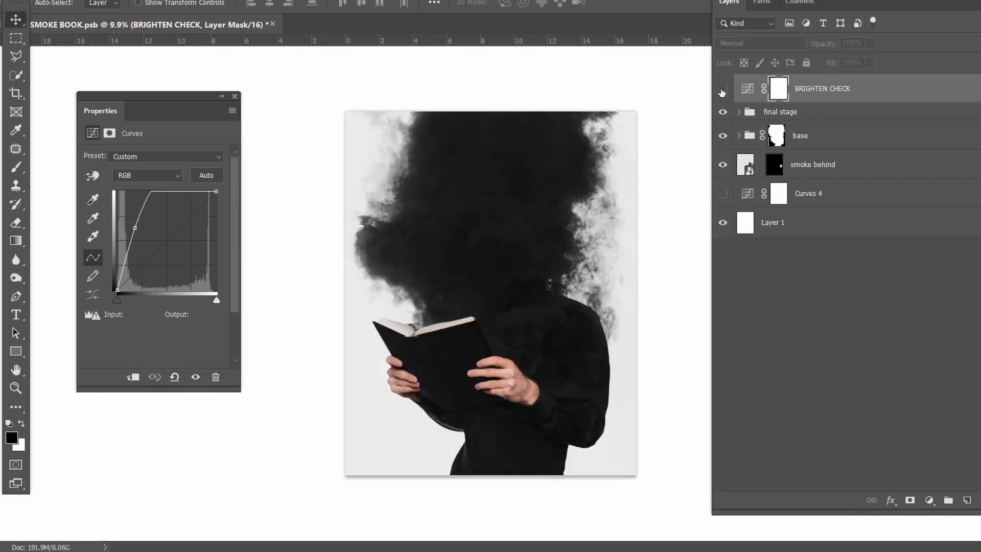
Preview the composite against a Black and a Medium Gray canvas surround
right_click(670, 249)
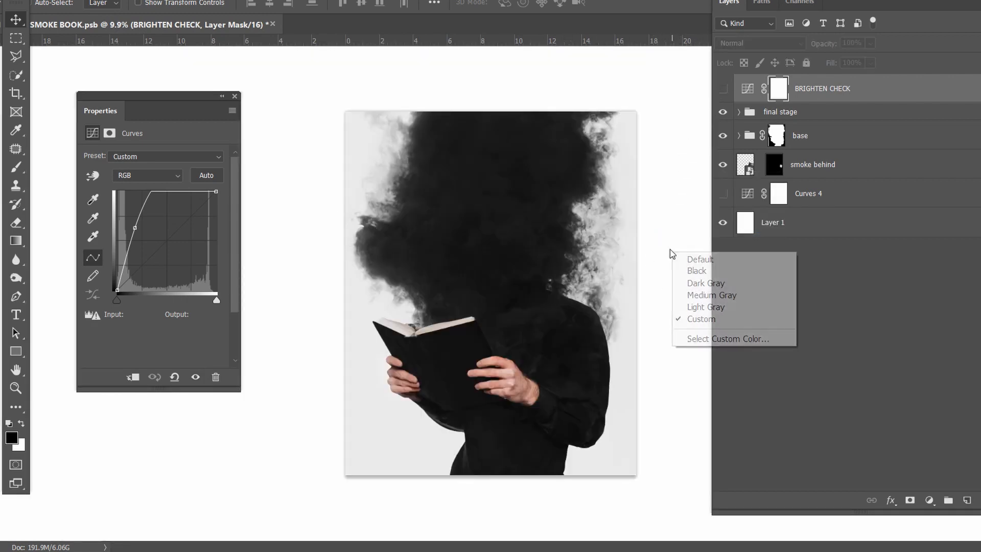
right_click(689, 271)
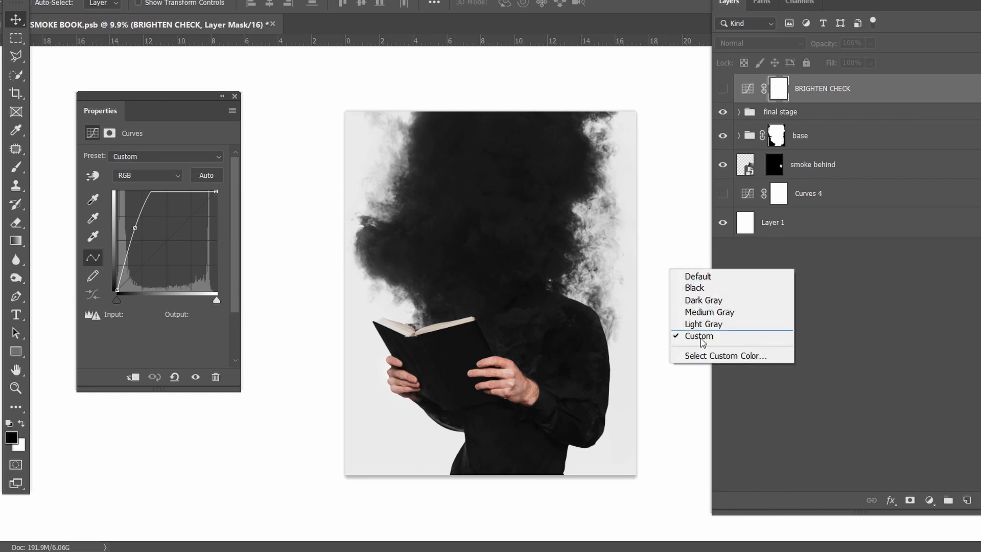
right_click(678, 239)
right_click(672, 232)
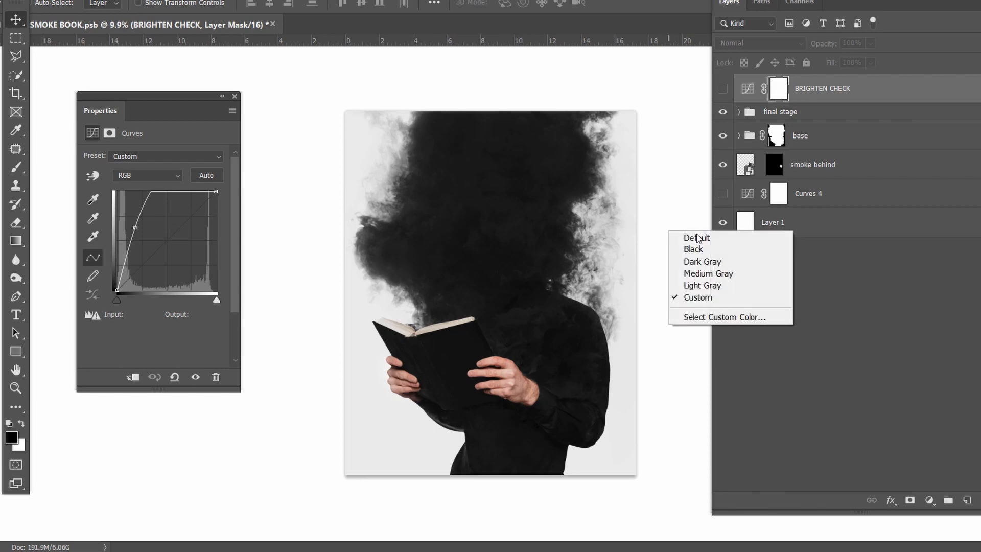
click(698, 248)
right_click(676, 284)
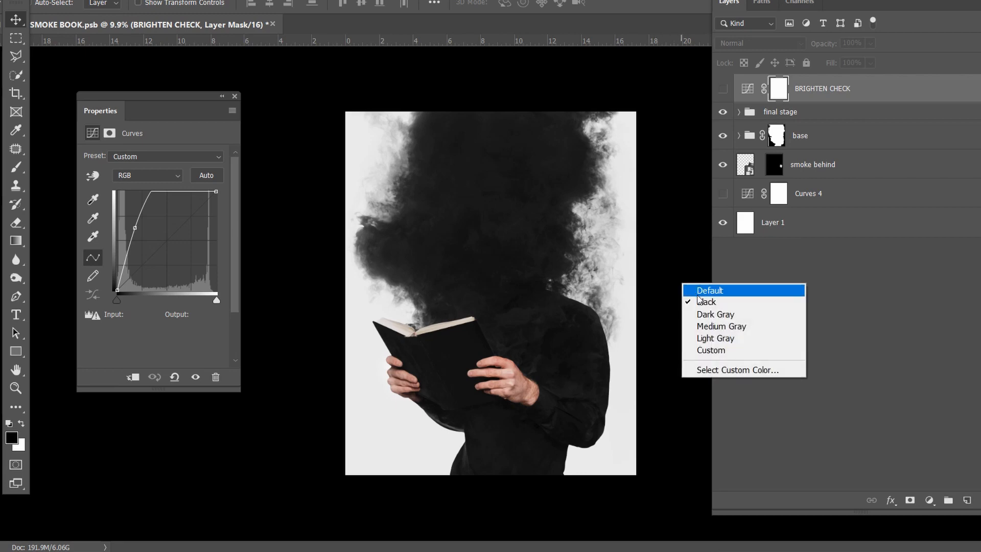
click(712, 331)
scroll(567, 330, up, 2)
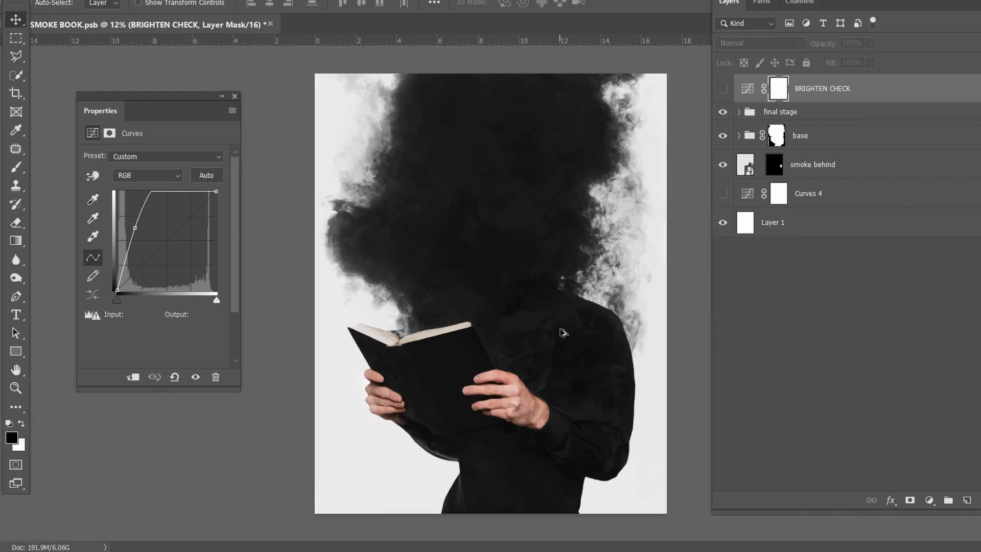
scroll(615, 325, down, 1)
Set the canvas surround to Custom and examine the image's light background and smoke edges against it
right_click(666, 305)
click(679, 371)
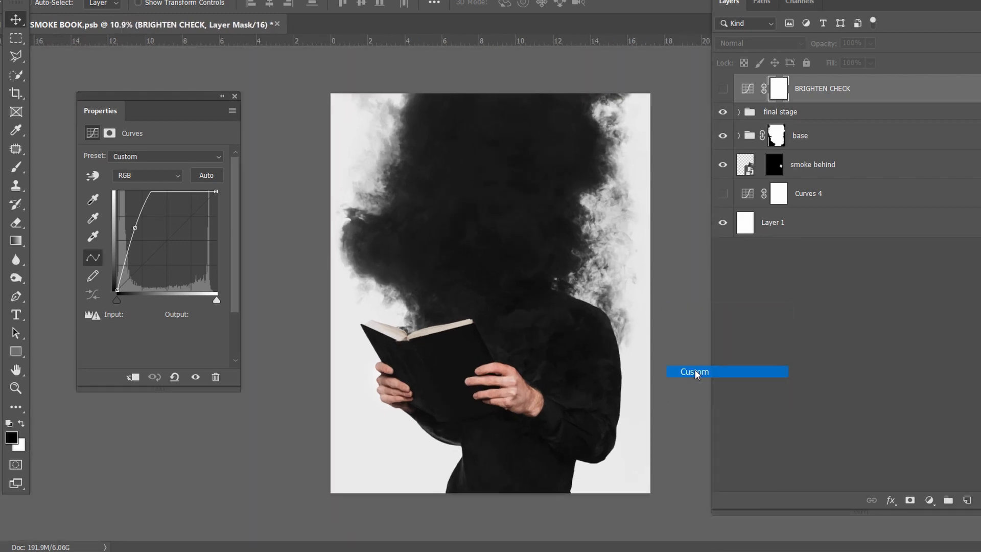
scroll(351, 366, up, 10)
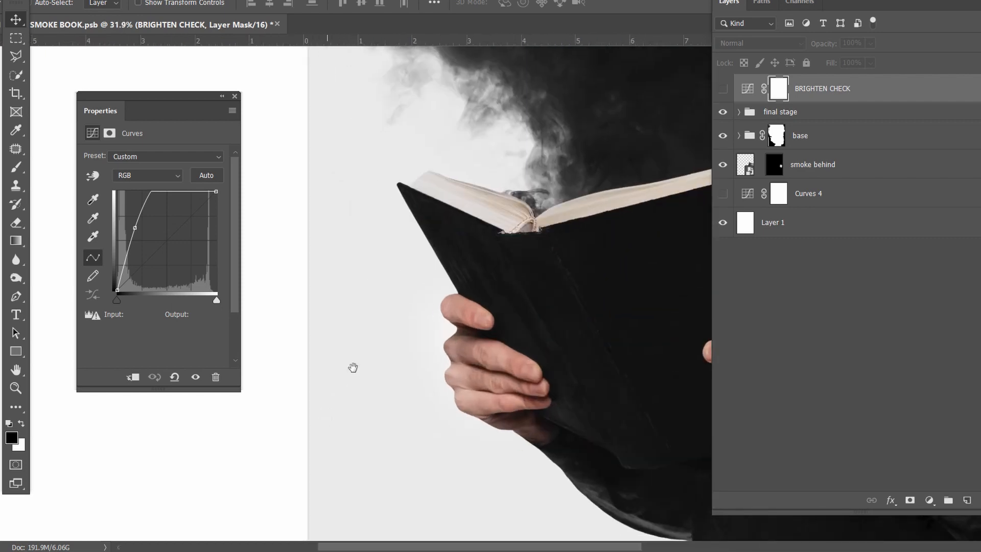
scroll(354, 317, down, 2)
scroll(335, 345, up, 4)
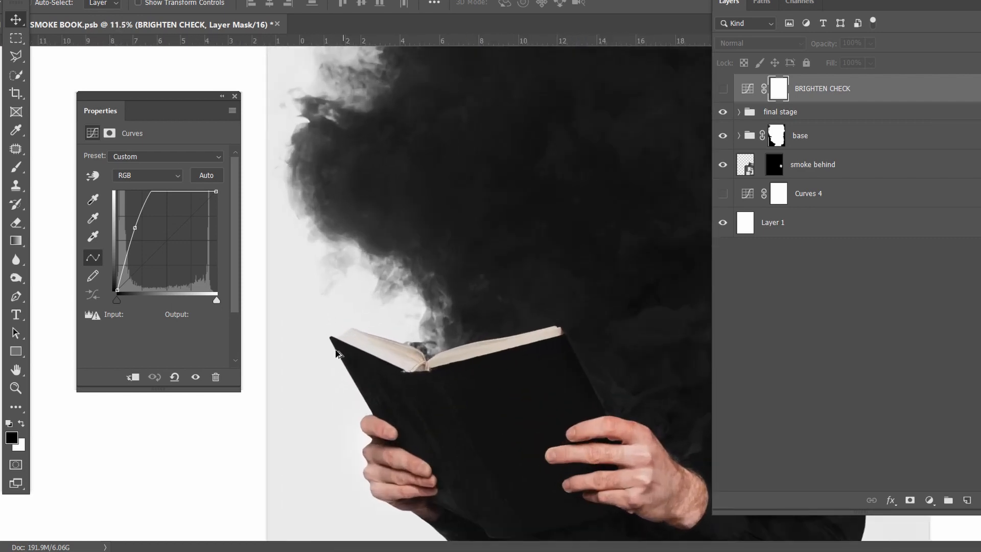
scroll(335, 344, down, 3)
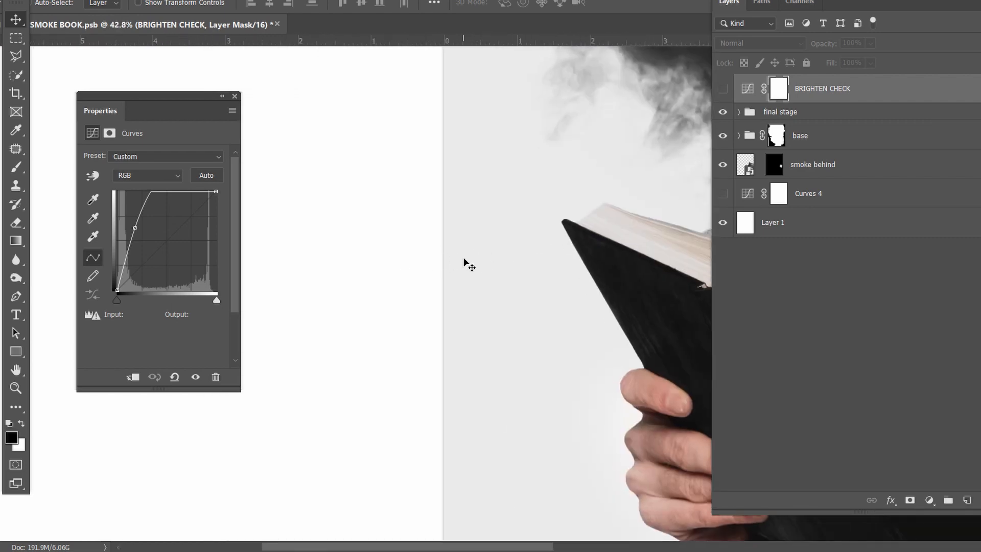
scroll(462, 263, down, 1)
scroll(461, 263, down, 1)
scroll(652, 258, down, 1)
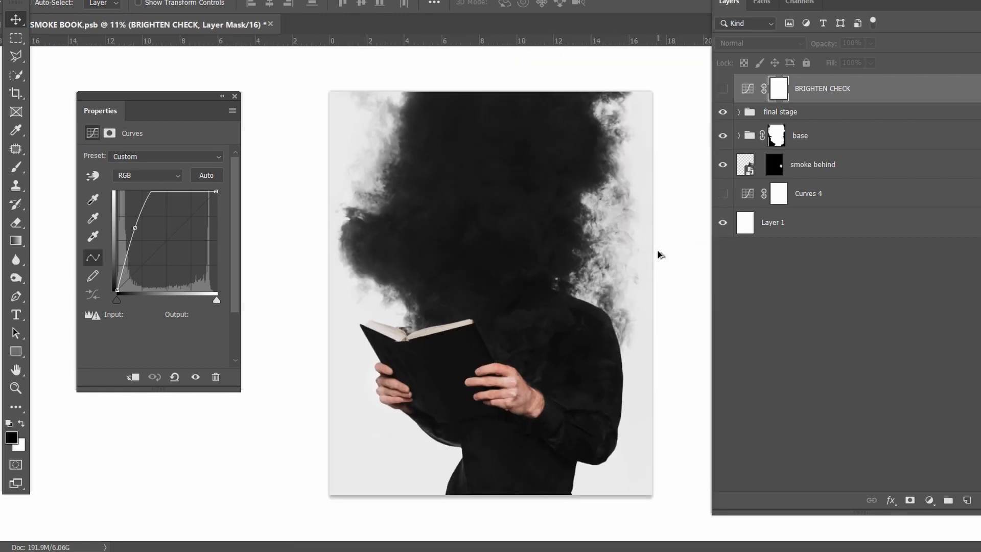
scroll(466, 164, up, 5)
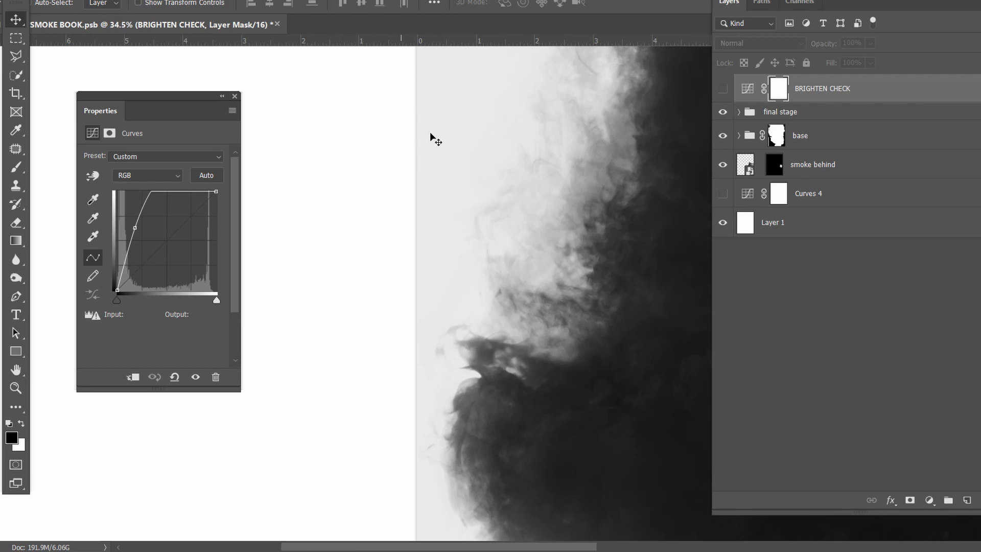
scroll(429, 148, down, 5)
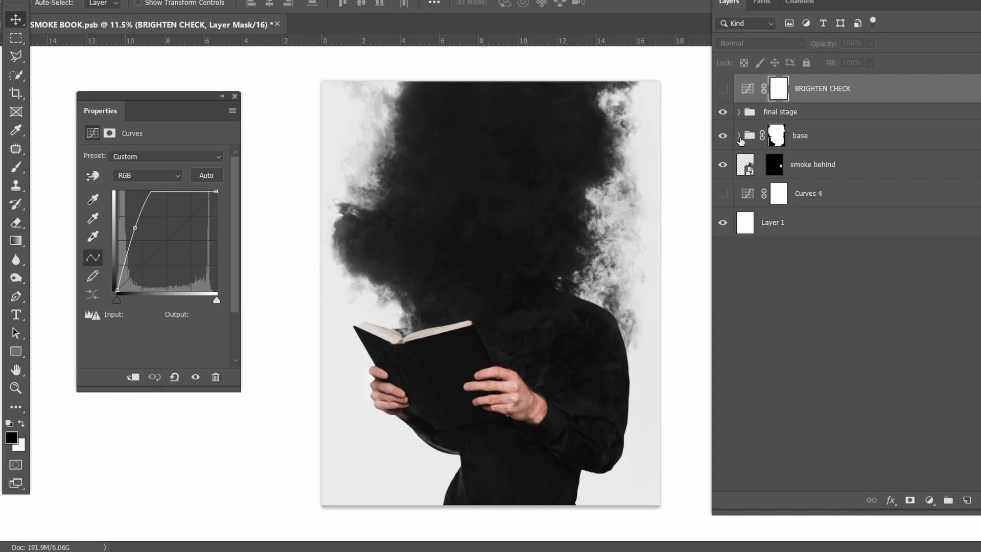
Expand the base group to review its stack of smoke, book and shirt layers, and collapse it again
click(738, 135)
scroll(815, 257, down, 3)
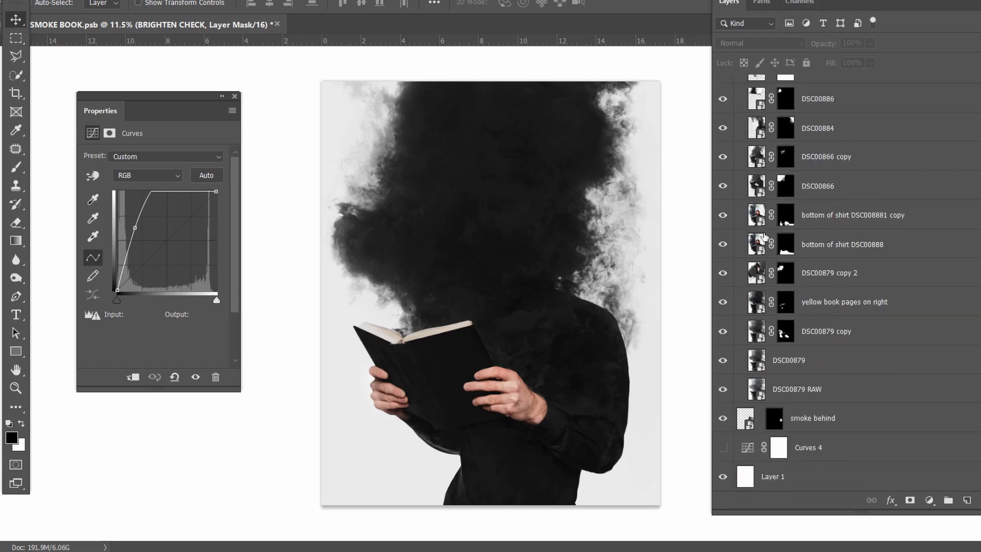
scroll(768, 235, up, 3)
click(744, 142)
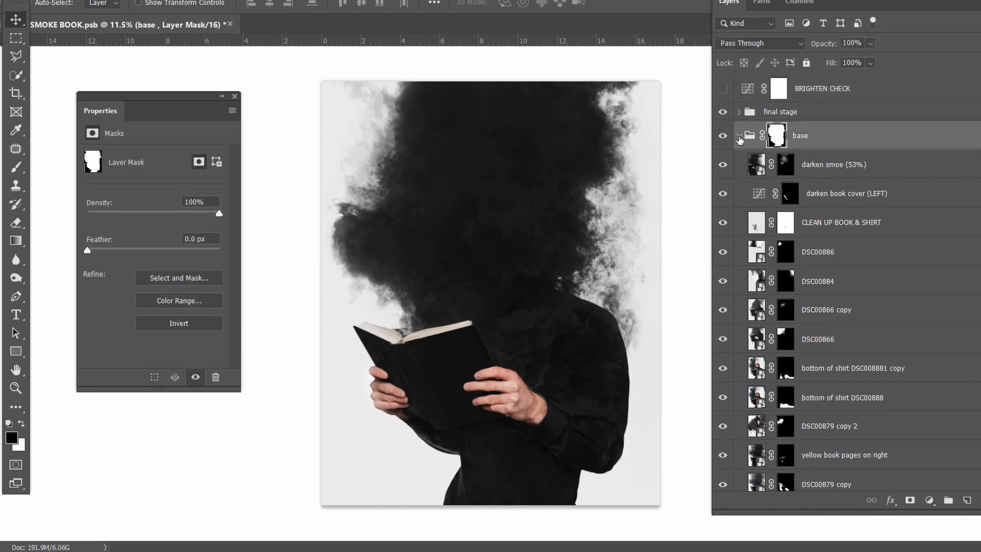
click(739, 136)
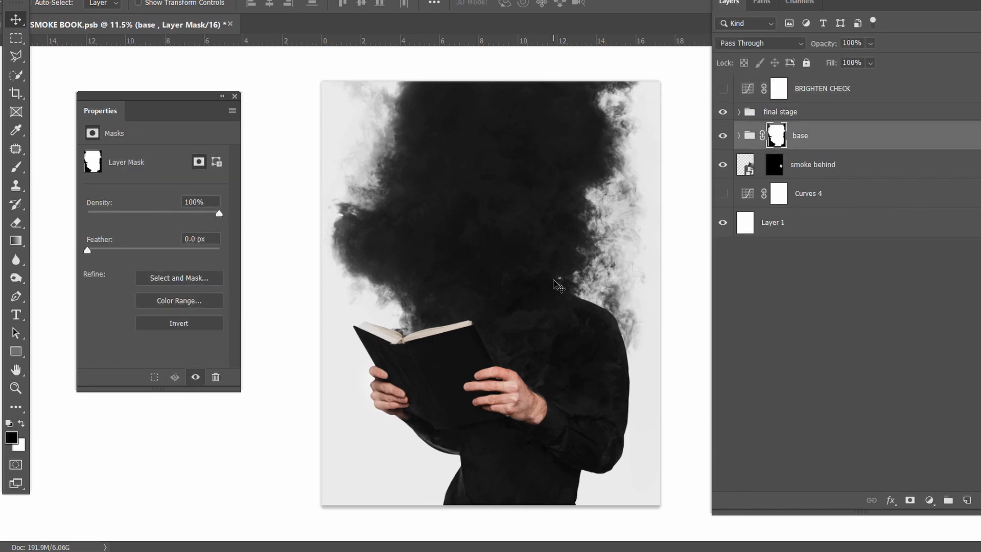